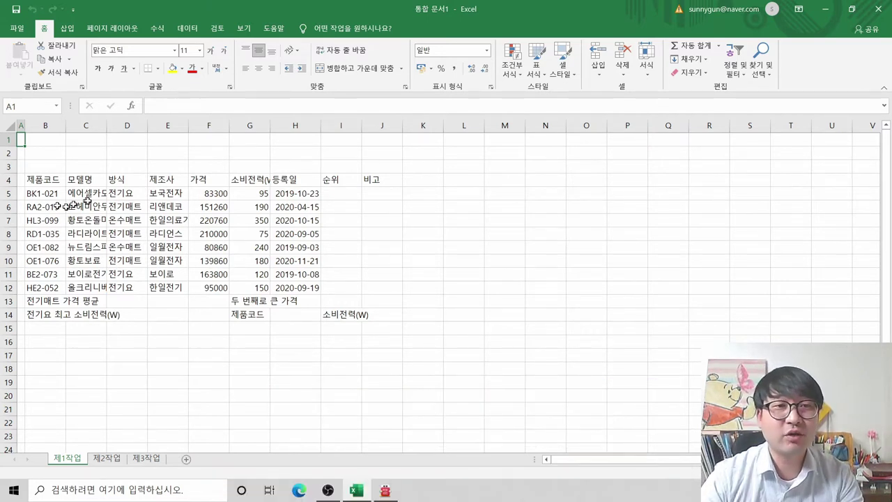
- Switch to the exam PDF and review the task 1 output layout and formatting conditions, returning to the Excel workbook
{"action": "key", "text": "alt+Tab"}
{"action": "scroll", "coordinate": [141, 178], "scroll_direction": "down", "scroll_amount": 5}
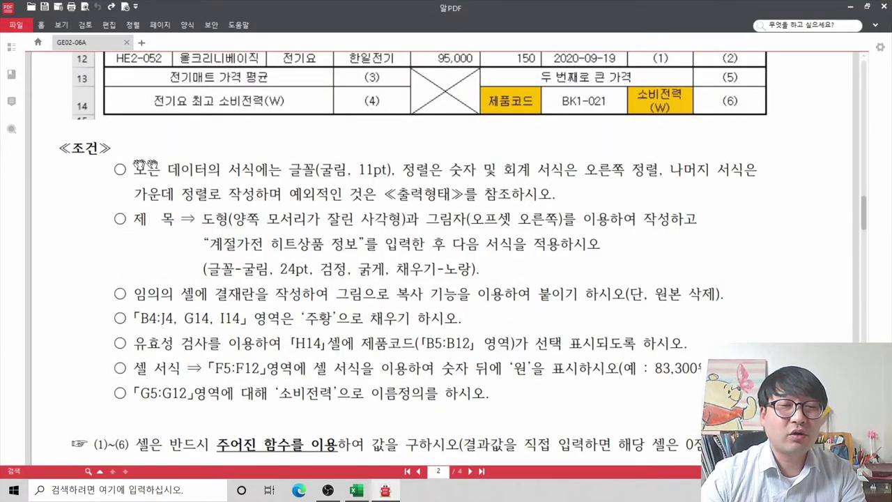
{"action": "scroll", "coordinate": [146, 160], "scroll_direction": "up", "scroll_amount": 3}
{"action": "scroll", "coordinate": [174, 155], "scroll_direction": "up", "scroll_amount": 3}
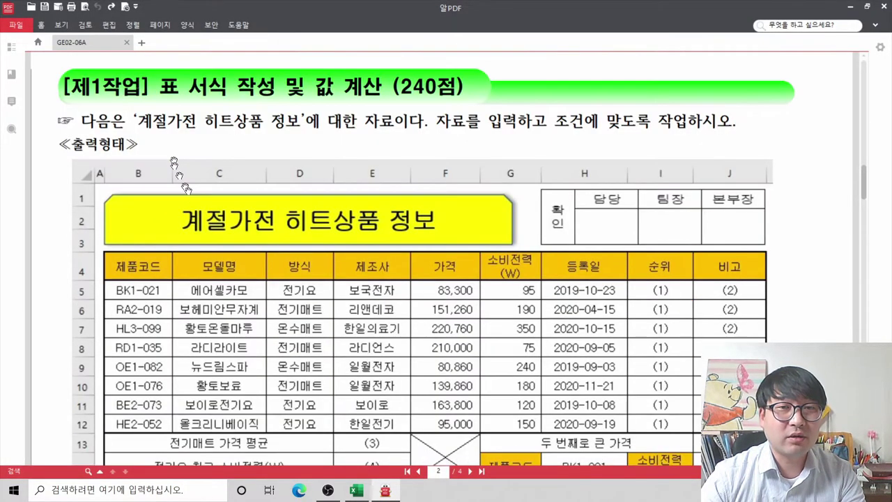
{"action": "scroll", "coordinate": [192, 201], "scroll_direction": "down", "scroll_amount": 2}
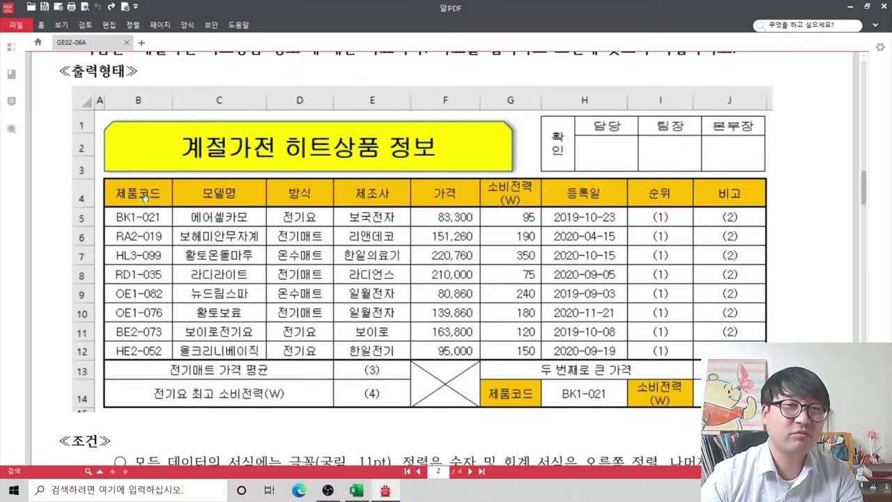
{"action": "key", "text": "alt+Tab"}
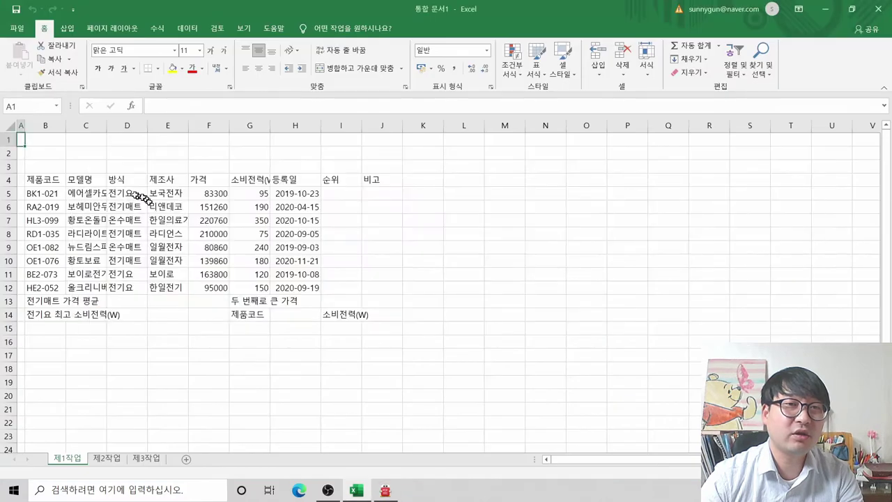
- Set the height of all rows in the 제1작업 sheet to 20
{"action": "left_click", "coordinate": [8, 125]}
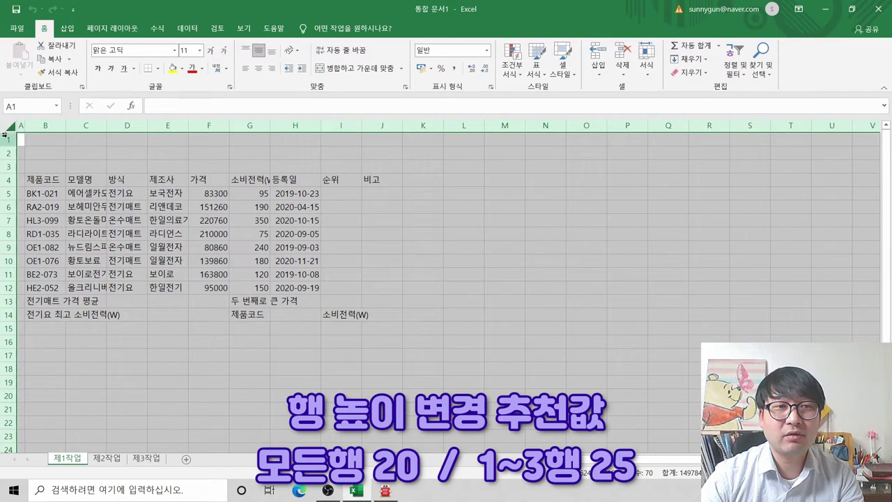
{"action": "right_click", "coordinate": [7, 167]}
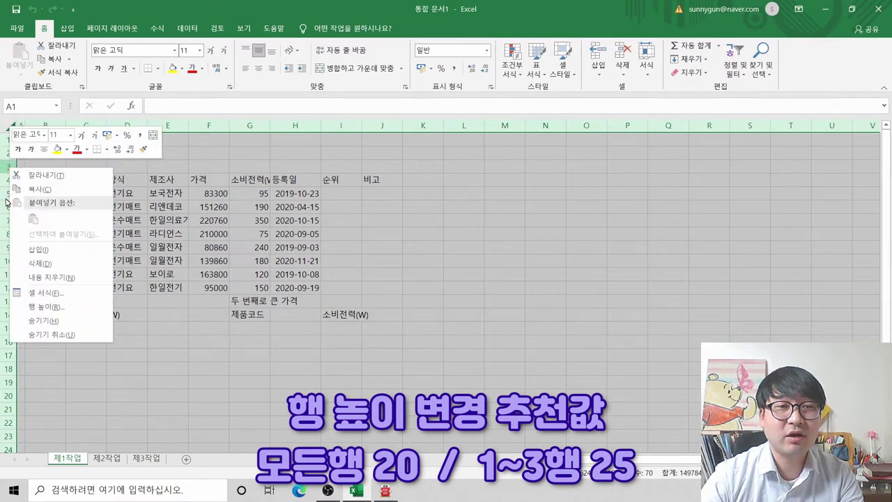
{"action": "left_click", "coordinate": [51, 308]}
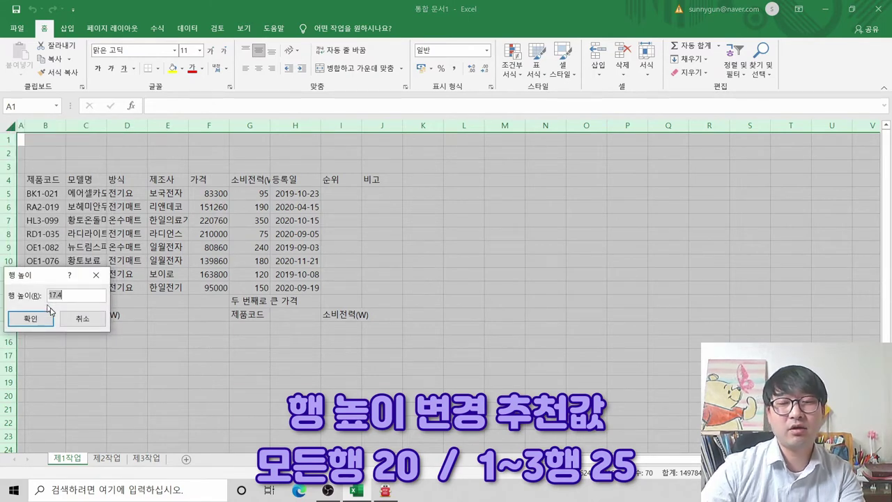
{"action": "left_click_drag", "start_coordinate": [53, 275], "coordinate": [101, 197]}
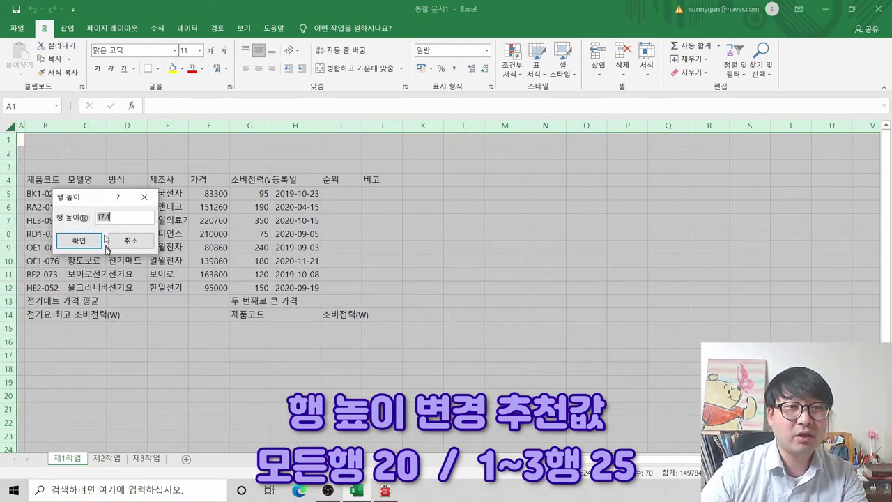
{"action": "key", "text": "Return"}
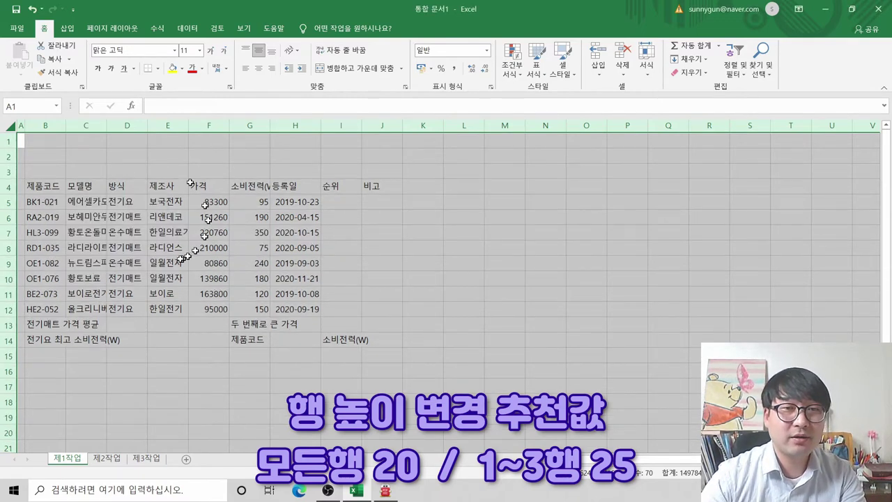
{"action": "left_click", "coordinate": [62, 221]}
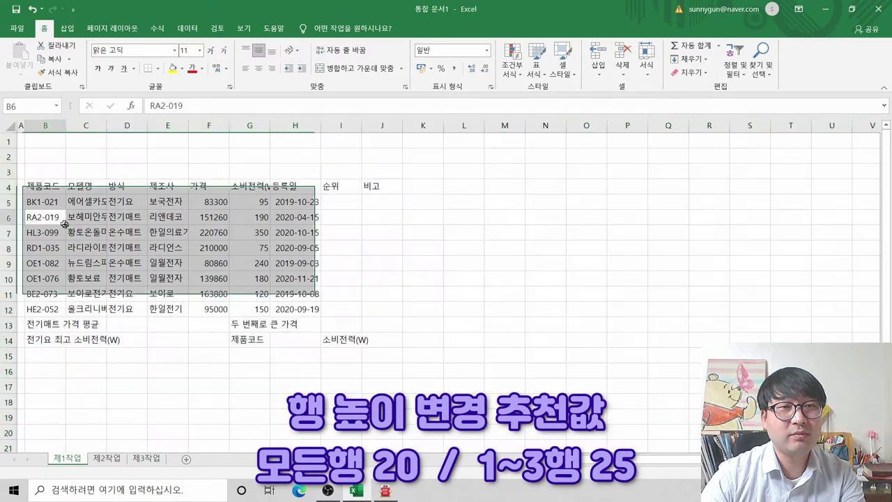
- Check the title area in the exam PDF and set the height of rows 1 to 3 to 25 in Excel
{"action": "key", "text": "alt+Tab"}
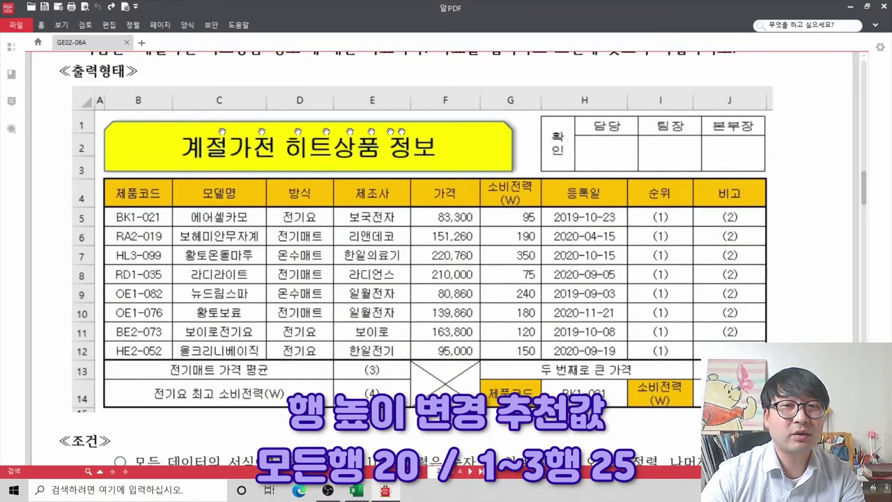
{"action": "key", "text": "alt+Tab"}
{"action": "left_click_drag", "start_coordinate": [10, 142], "coordinate": [7, 170]}
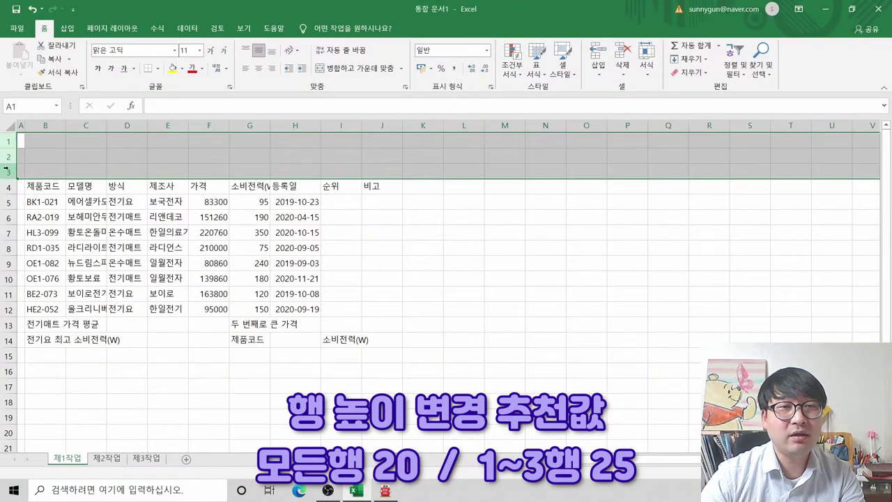
{"action": "right_click", "coordinate": [7, 170]}
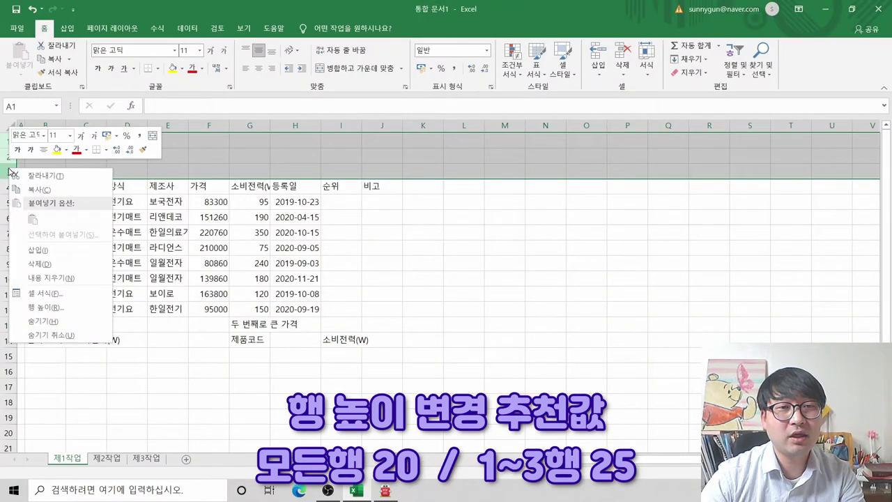
{"action": "left_click", "coordinate": [64, 308]}
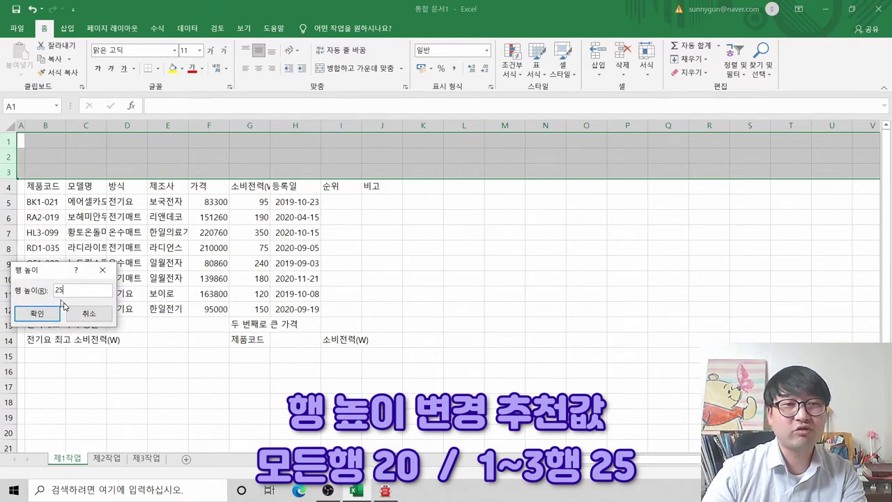
{"action": "key", "text": "Return"}
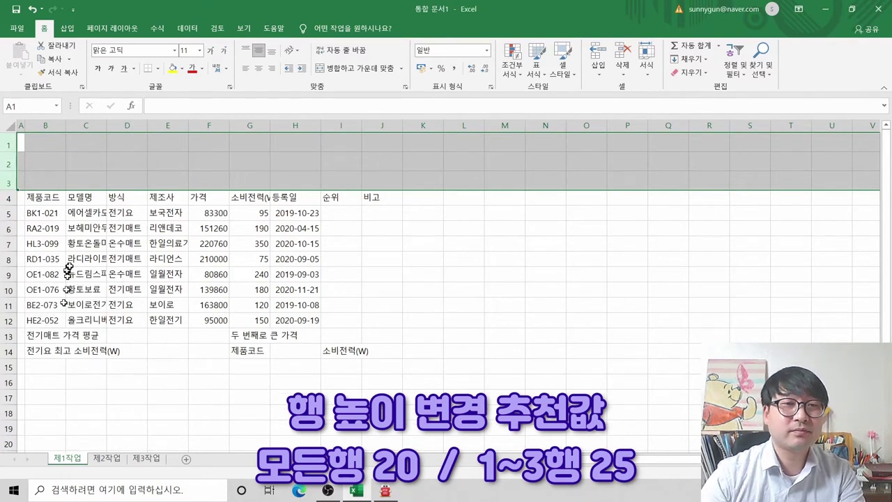
{"action": "left_click", "coordinate": [55, 212]}
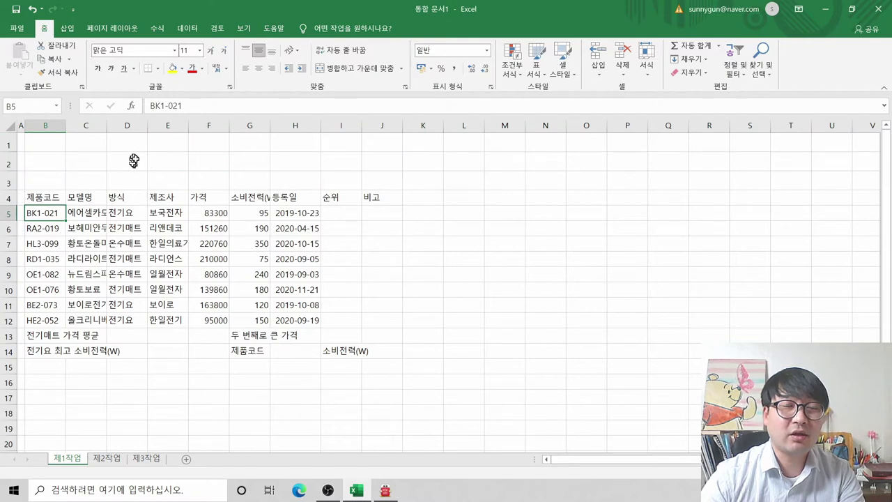
- Check the line layout of the 소비전력(W) header in the exam PDF, returning to cell G4 in Excel
{"action": "key", "text": "alt+Tab"}
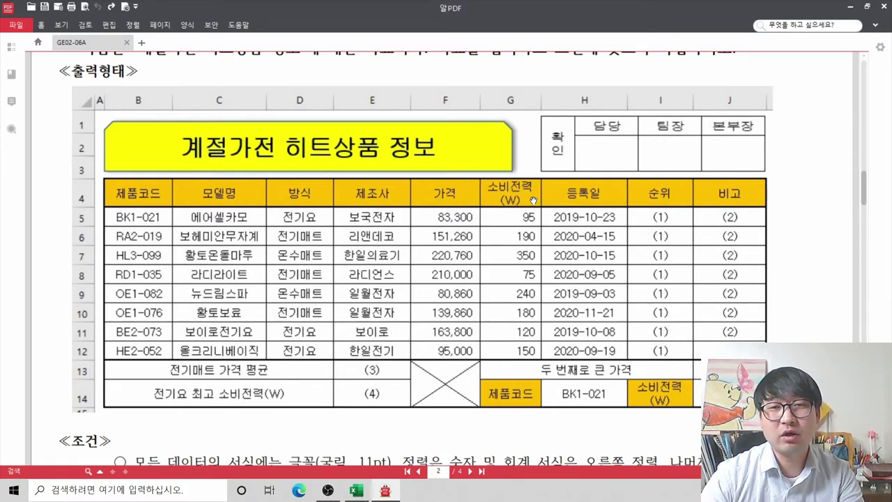
{"action": "key", "text": "alt+Tab"}
{"action": "left_click", "coordinate": [249, 198]}
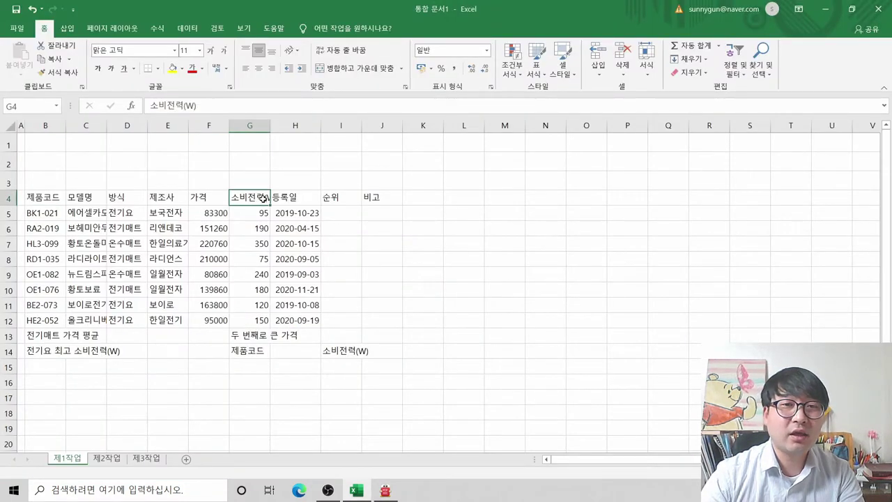
{"action": "double_click", "coordinate": [263, 198]}
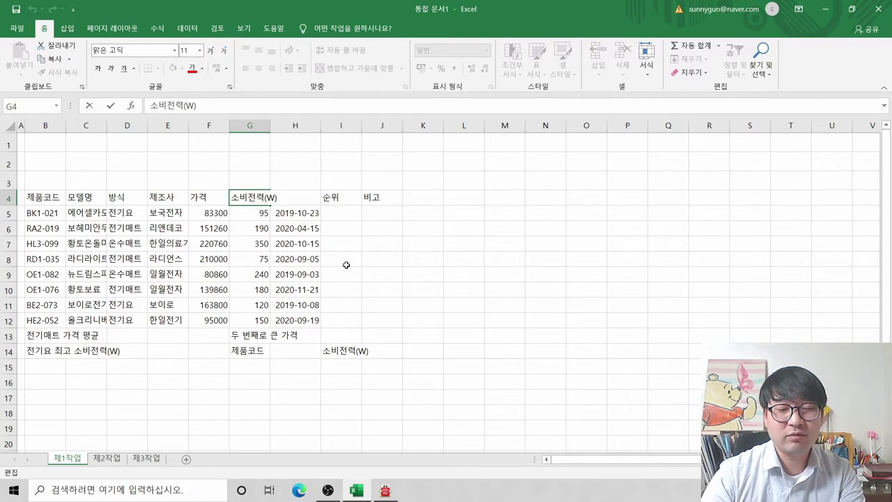
{"action": "key", "text": "Return"}
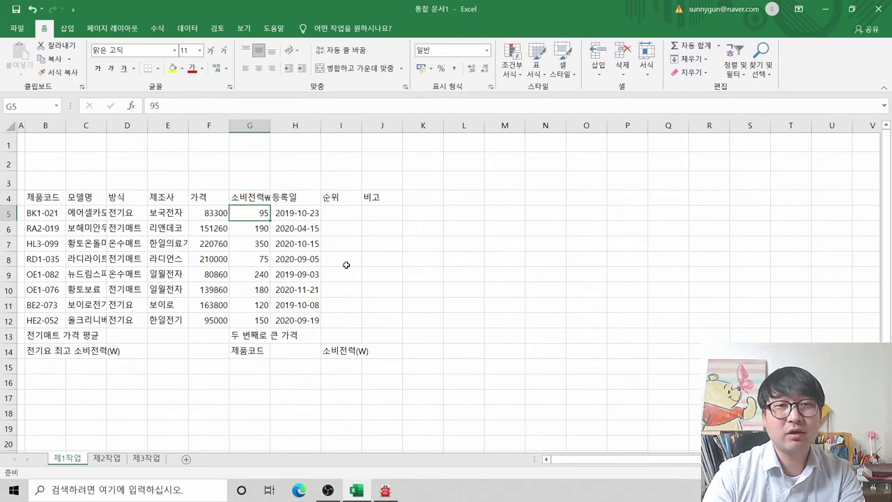
{"action": "key", "text": "Up"}
{"action": "key", "text": "F2"}
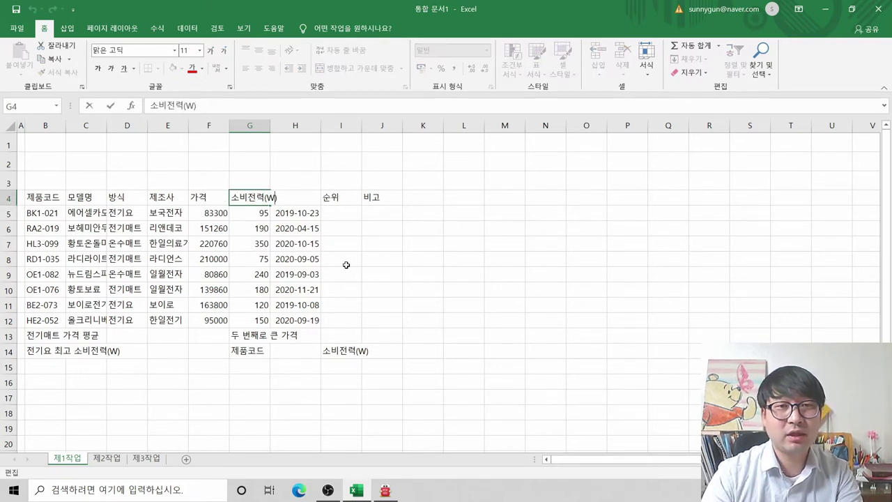
{"action": "key", "text": "Return"}
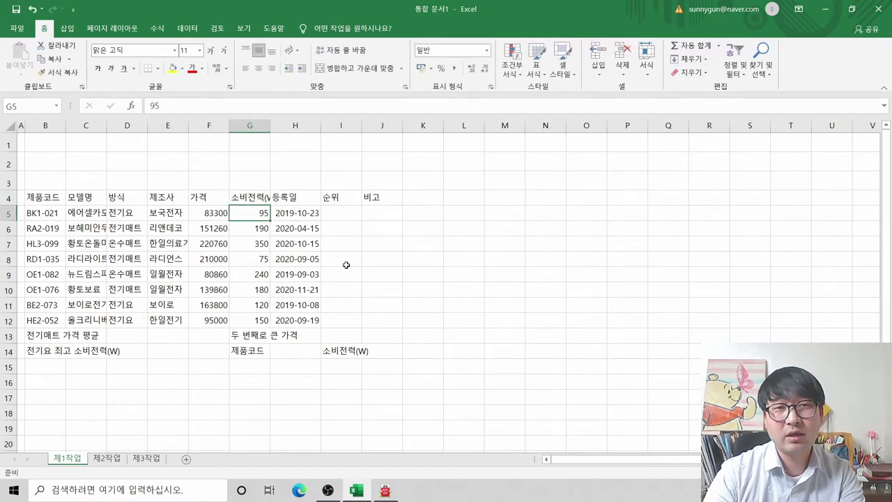
- Insert a line break in the G4 header so that 소비전력 and (W) sit on separate lines within the cell
{"action": "key", "text": "Up"}
{"action": "key", "text": "F2"}
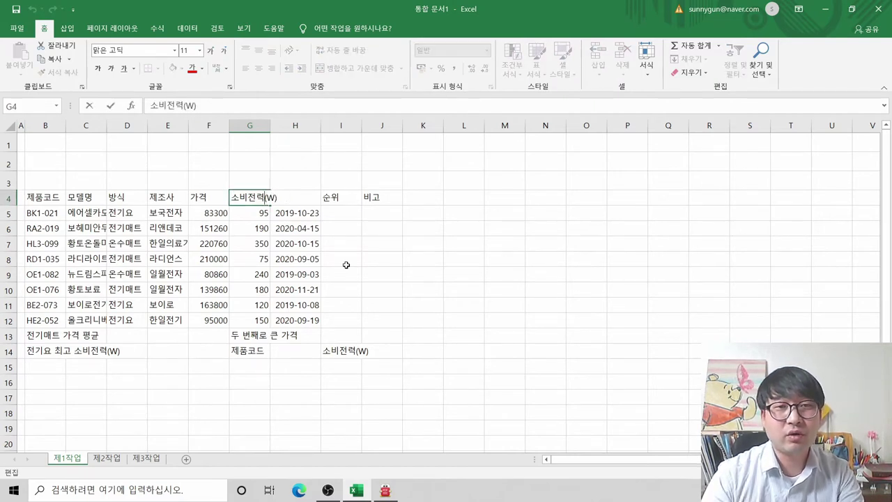
{"action": "key", "text": "Right"}
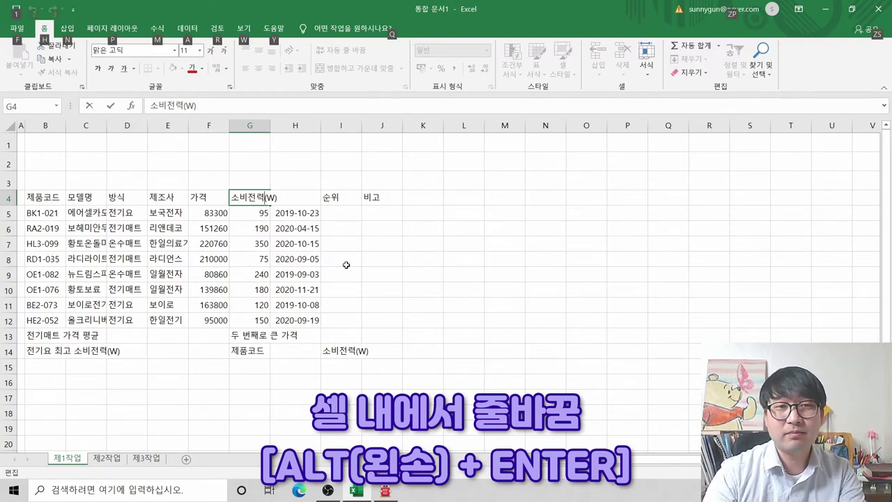
{"action": "key", "text": "alt+Return"}
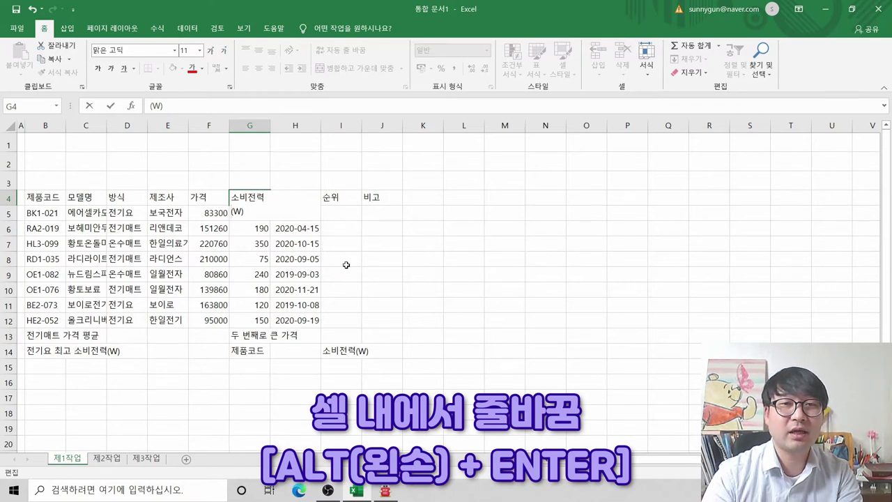
{"action": "key", "text": "Return"}
{"action": "key", "text": "Up"}
{"action": "key", "text": "Down"}
{"action": "key", "text": "Up"}
{"action": "key", "text": "Down"}
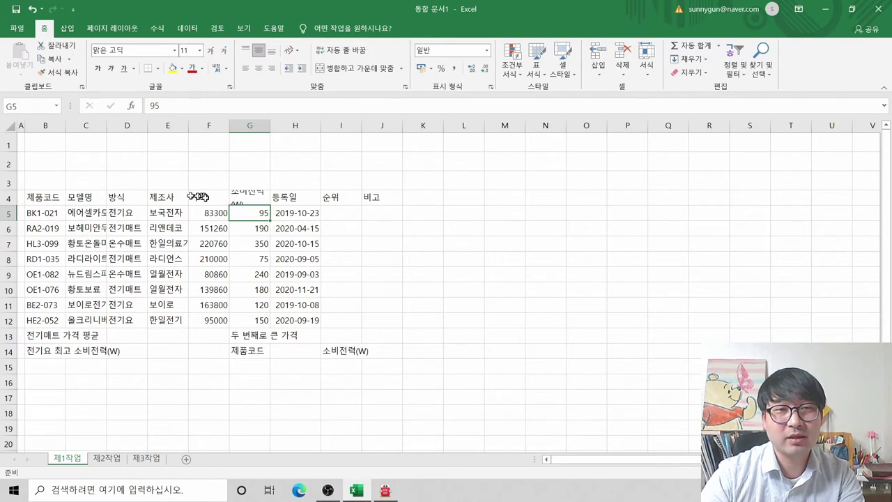
- Auto-fit the height of row 4 to its two-line header, comparing with the layout in the exam PDF
{"action": "left_click", "coordinate": [244, 202]}
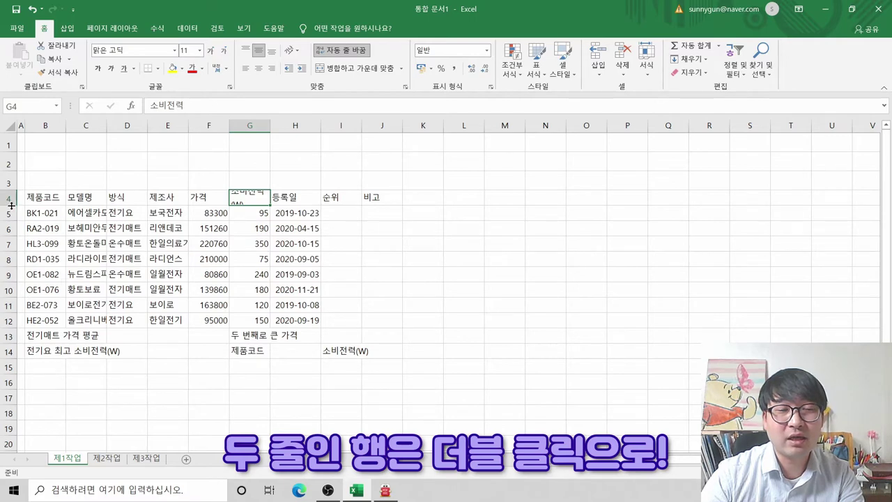
{"action": "left_click_drag", "start_coordinate": [11, 206], "coordinate": [5, 332]}
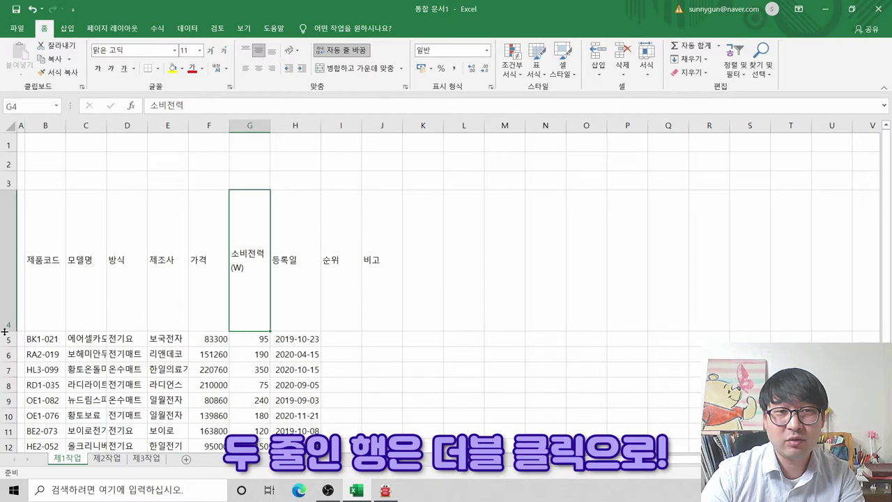
{"action": "key", "text": "alt+Tab"}
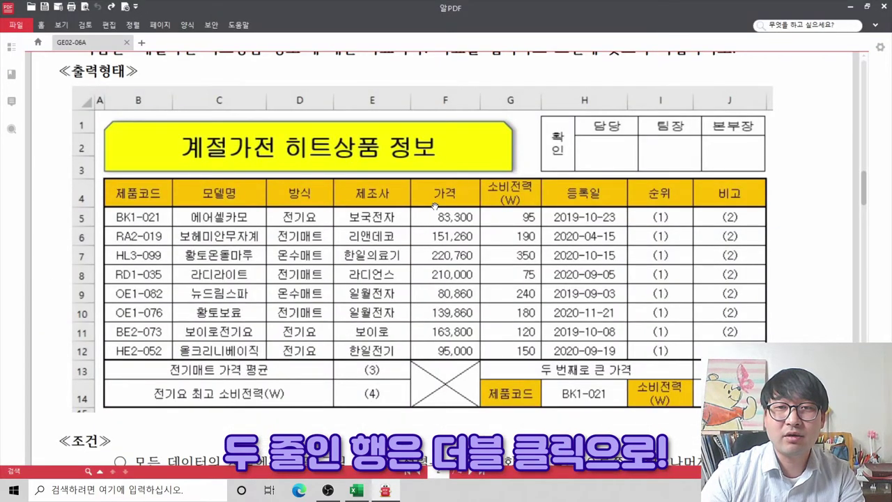
{"action": "key", "text": "alt+Tab"}
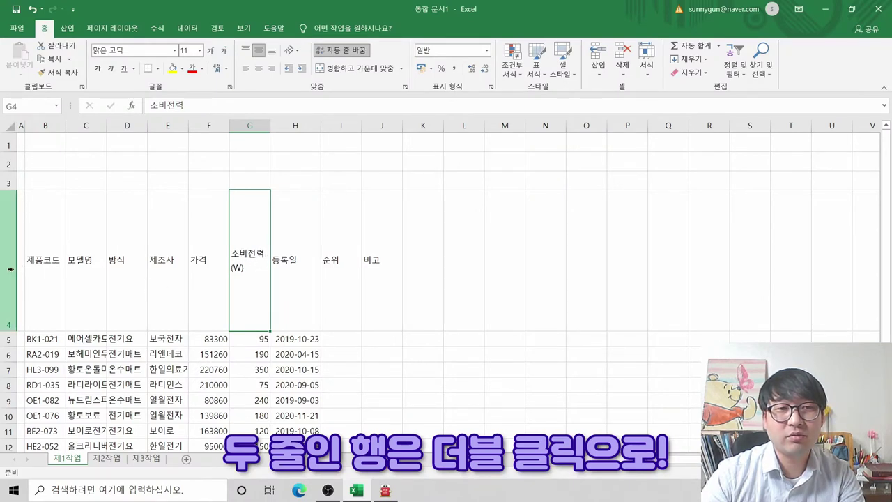
{"action": "double_click", "coordinate": [9, 329]}
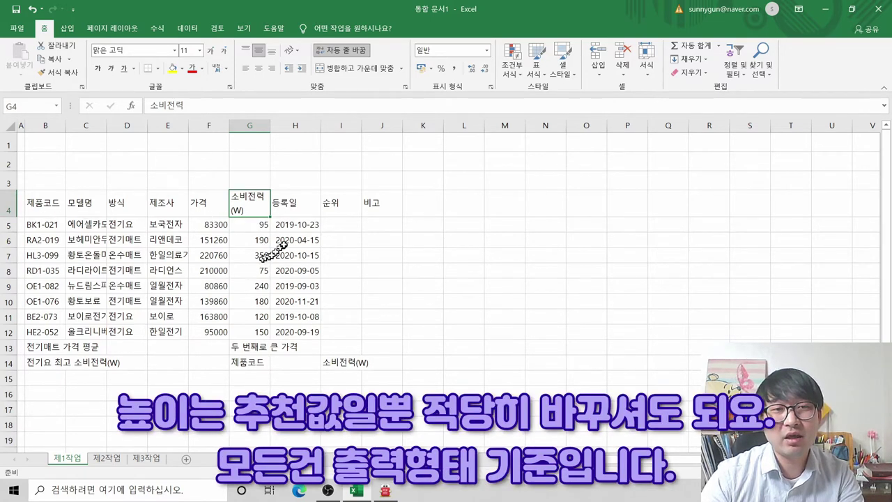
- Copy the two-line 소비전력(W) header from G4 into I14 and auto-fit the height of row 14
{"action": "left_click", "coordinate": [336, 362]}
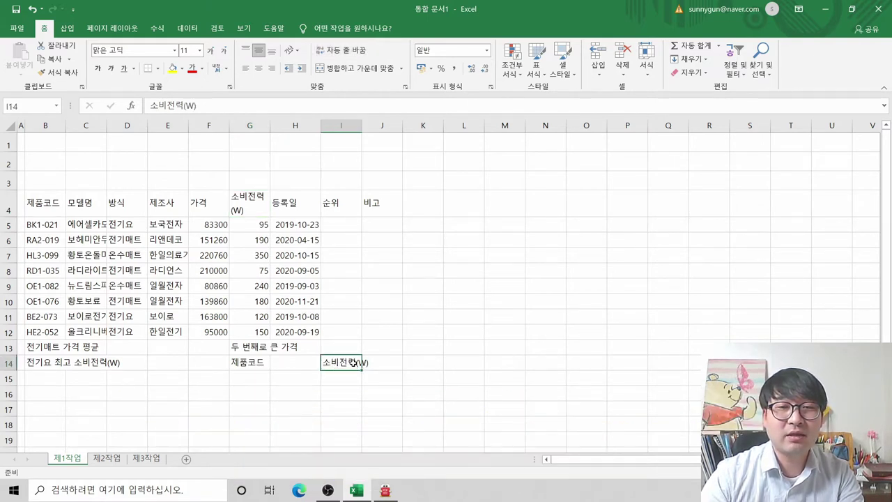
{"action": "left_click", "coordinate": [260, 203]}
{"action": "key", "text": "ctrl+c"}
{"action": "left_click", "coordinate": [343, 362]}
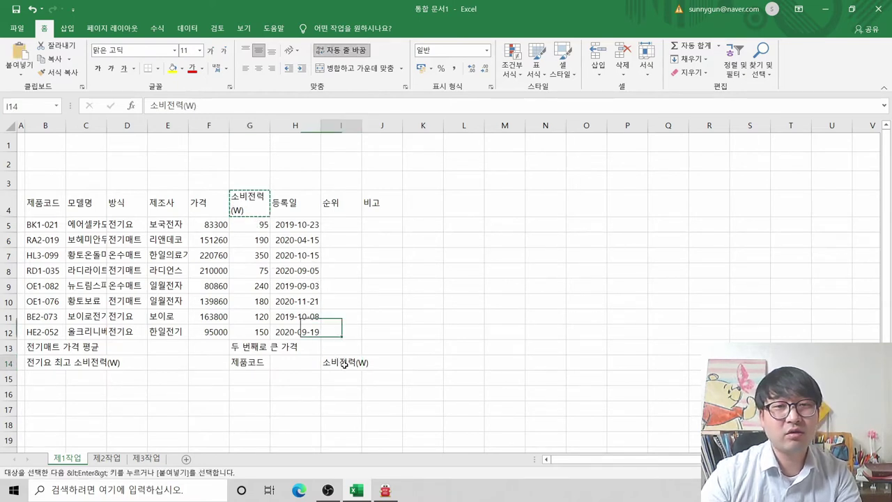
{"action": "key", "text": "ctrl+v"}
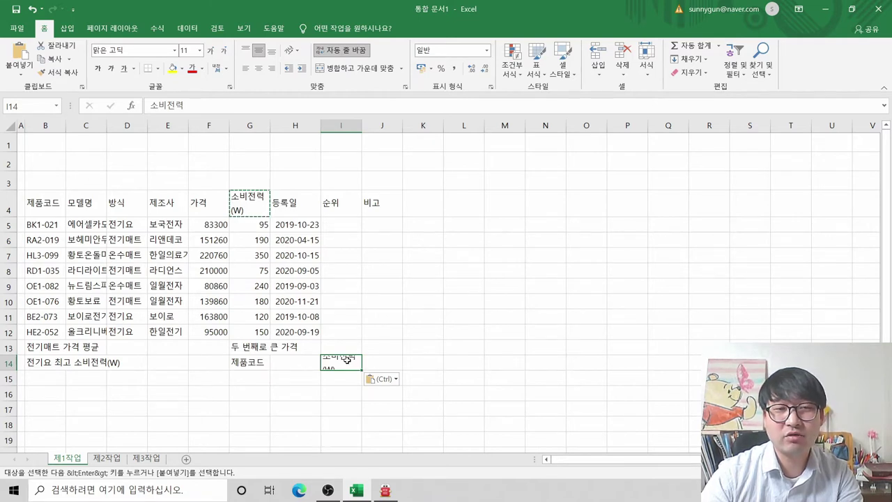
{"action": "double_click", "coordinate": [8, 370]}
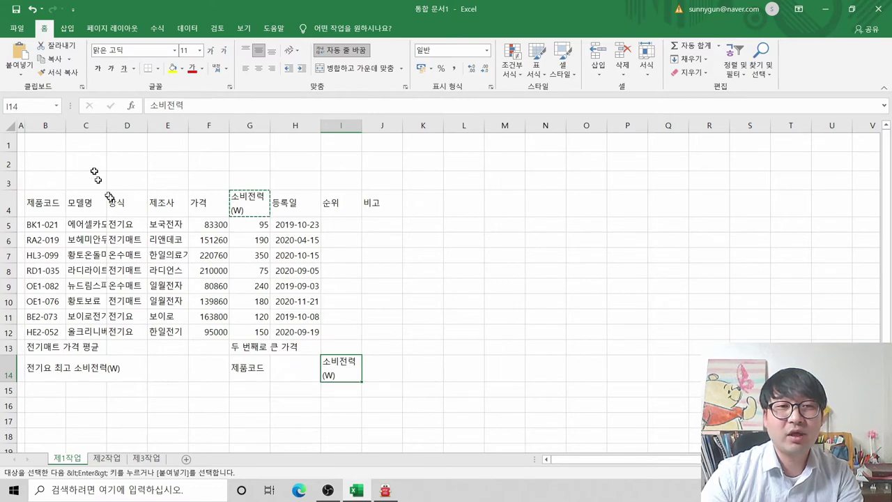
- Compare the worksheet table with the output layout in the exam PDF and clear the copy marquee around G4
{"action": "key", "text": "alt+Tab"}
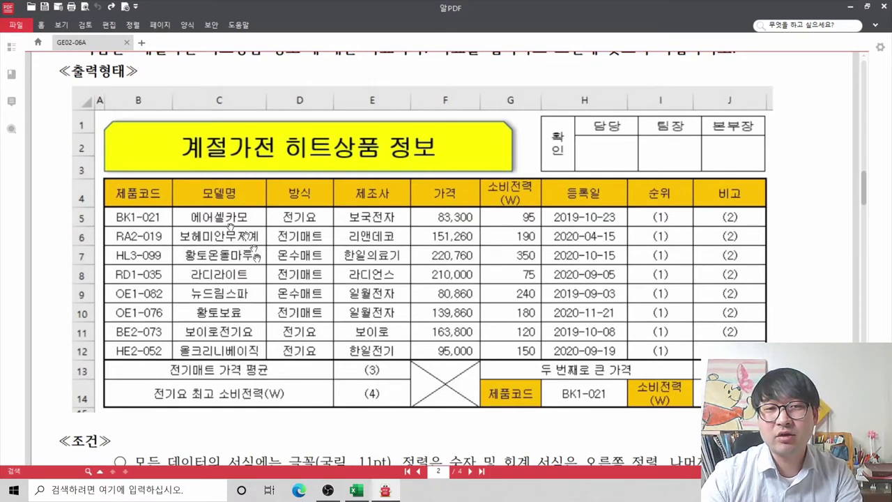
{"action": "key", "text": "alt+Tab"}
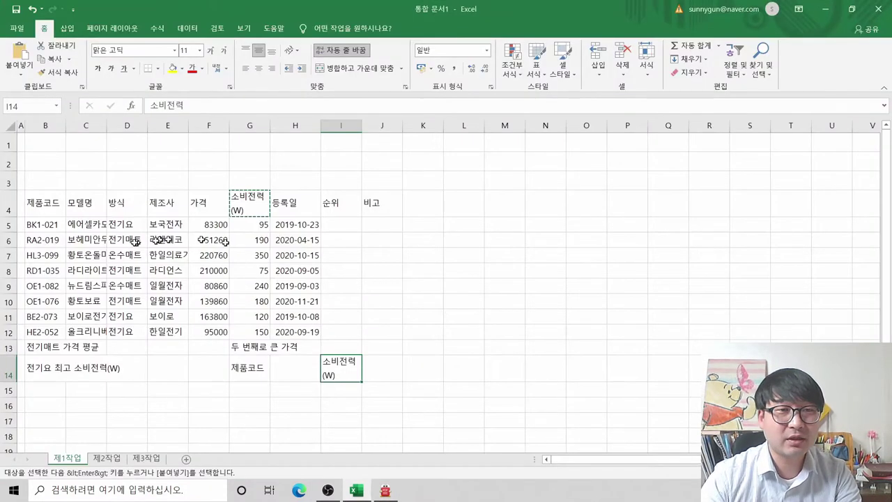
{"action": "key", "text": "alt+Tab"}
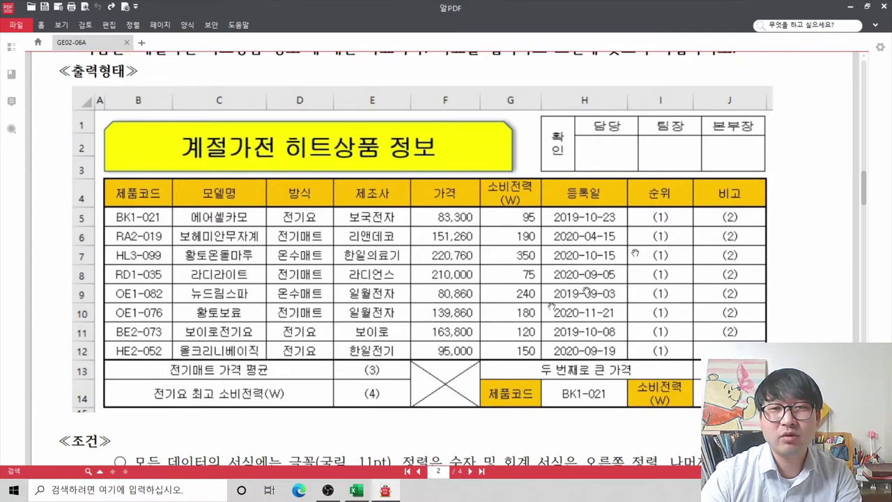
{"action": "key", "text": "alt+Tab"}
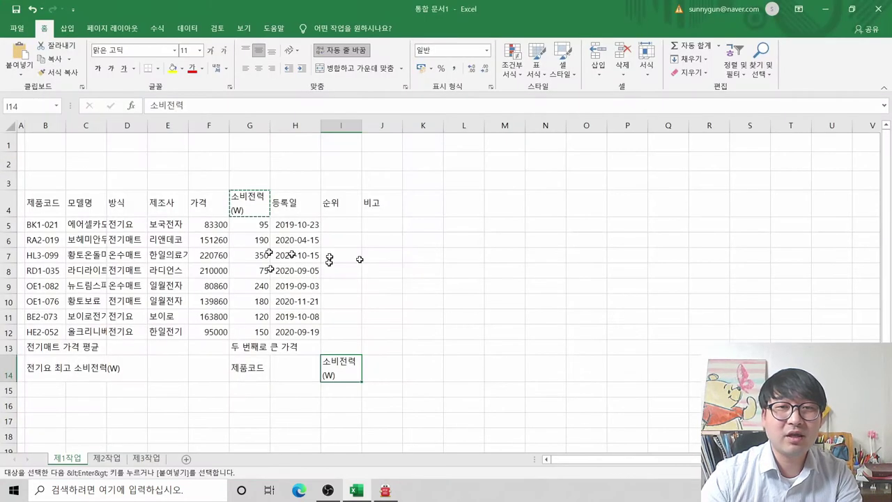
{"action": "key", "text": "Escape"}
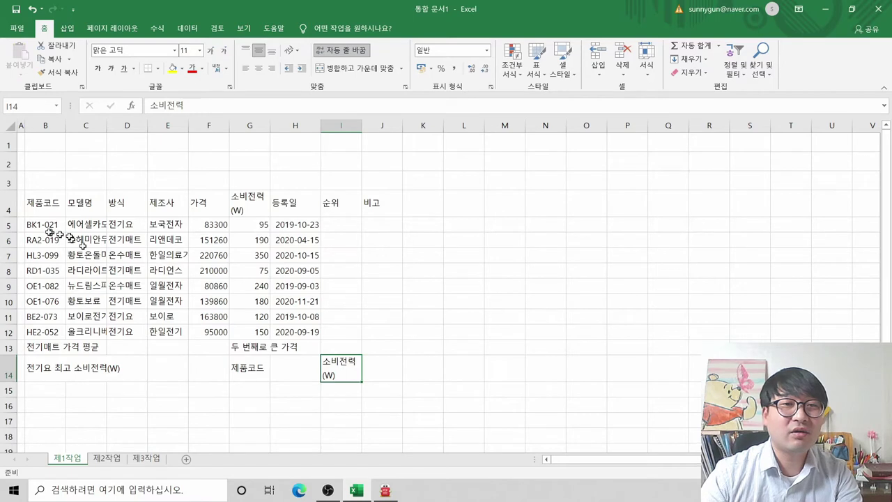
- Hide the worksheet gridlines to preview the sheet without them and show them again
{"action": "left_click", "coordinate": [41, 224]}
{"action": "left_click", "coordinate": [243, 28]}
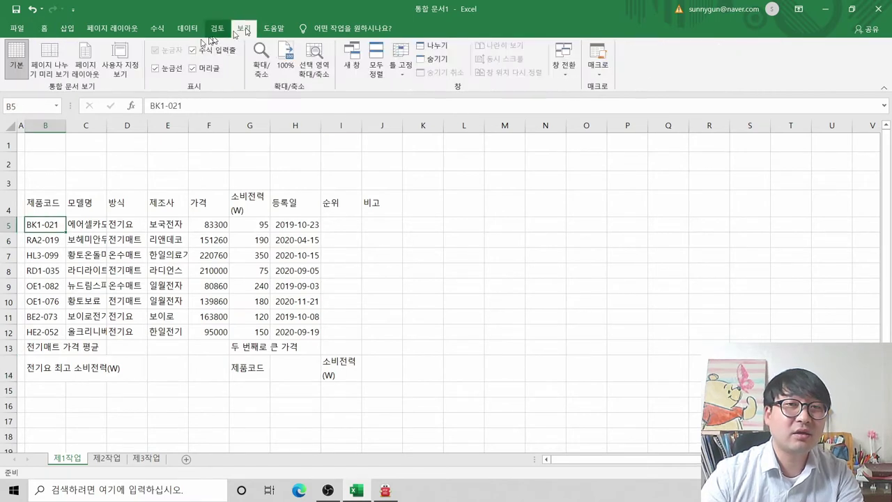
{"action": "left_click", "coordinate": [156, 68]}
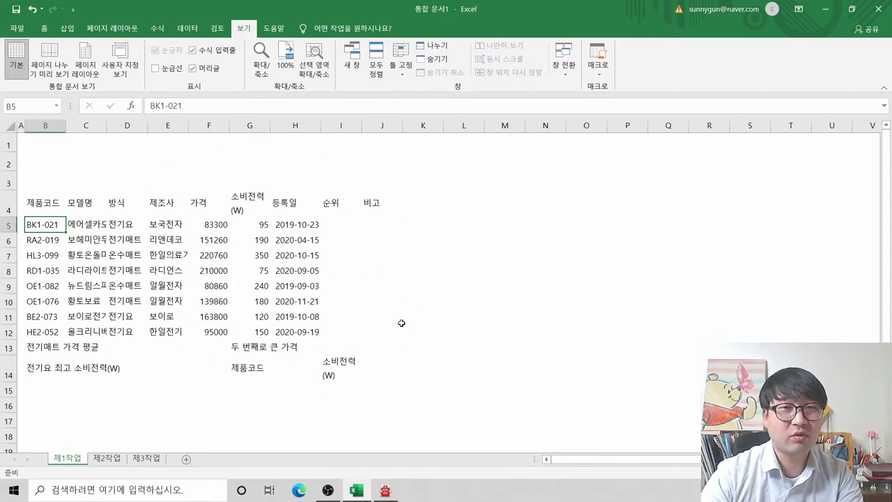
{"action": "left_click", "coordinate": [155, 68]}
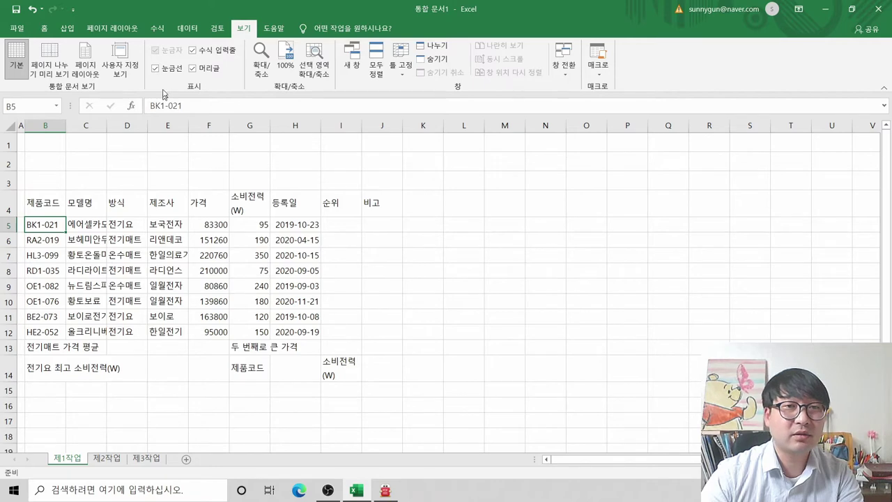
- Apply all borders (모든 테두리) to the table range B4:J14, checking the line layout in the exam PDF
{"action": "left_click", "coordinate": [44, 28]}
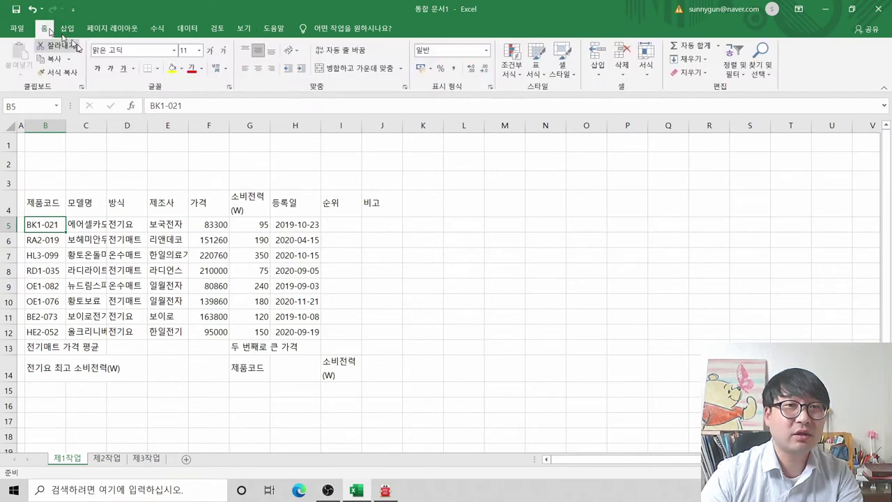
{"action": "scroll", "coordinate": [178, 298], "scroll_direction": "up", "scroll_amount": 1}
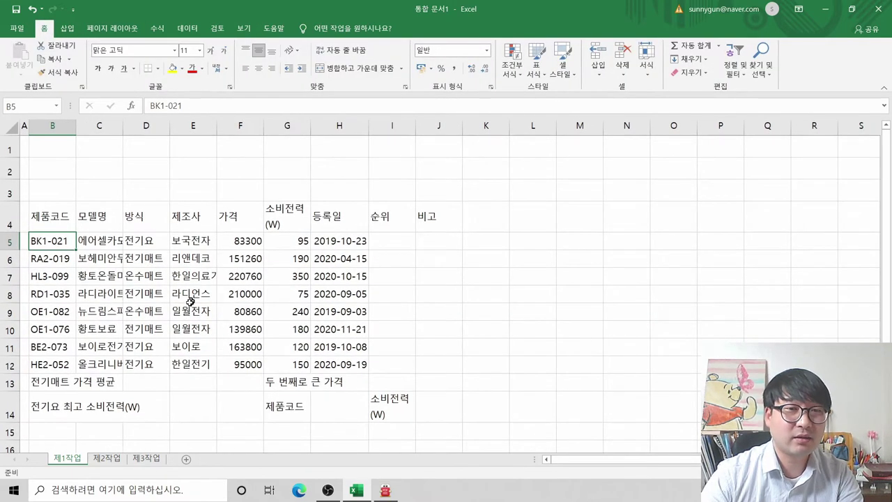
{"action": "scroll", "coordinate": [190, 301], "scroll_direction": "down", "scroll_amount": 1}
{"action": "left_click_drag", "start_coordinate": [57, 151], "coordinate": [439, 350]}
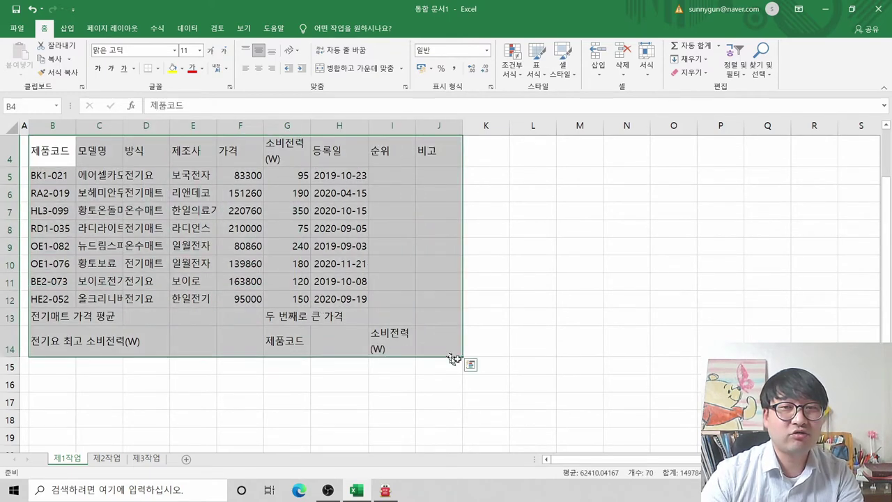
{"action": "key", "text": "alt+Tab"}
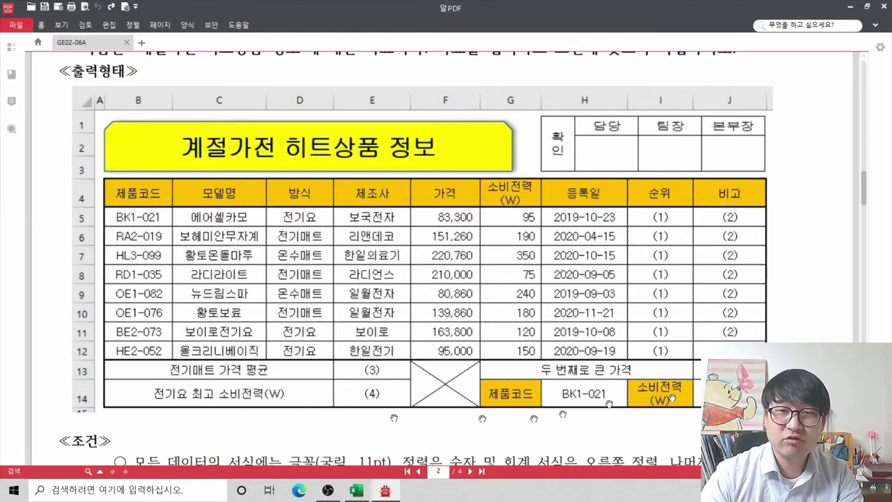
{"action": "scroll", "coordinate": [350, 212], "scroll_direction": "down", "scroll_amount": 1}
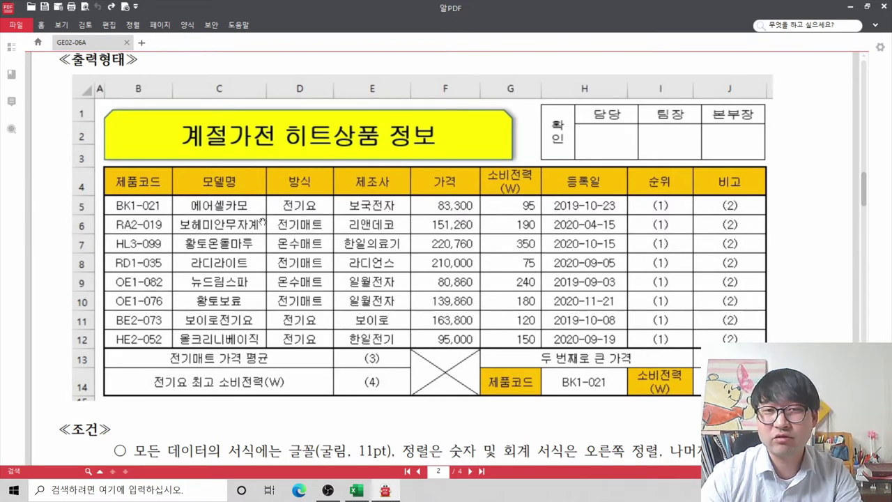
{"action": "left_click", "coordinate": [450, 380]}
{"action": "left_click", "coordinate": [450, 380]}
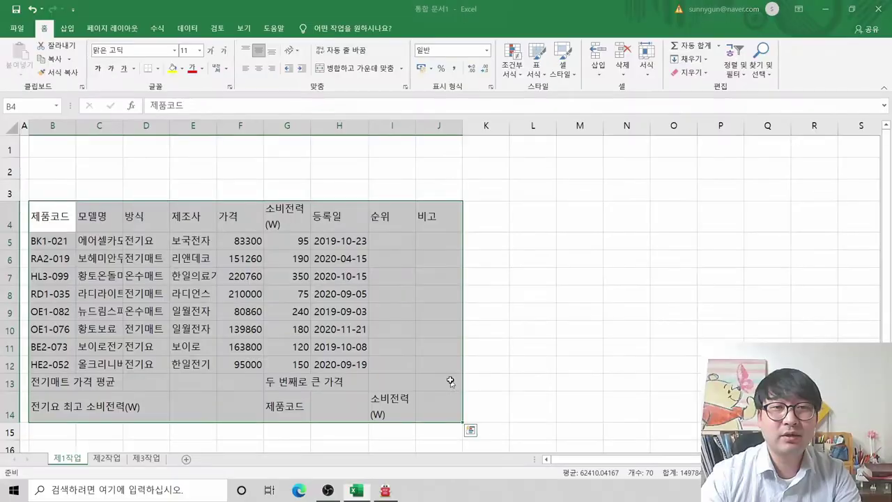
{"action": "left_click_drag", "start_coordinate": [45, 222], "coordinate": [427, 406]}
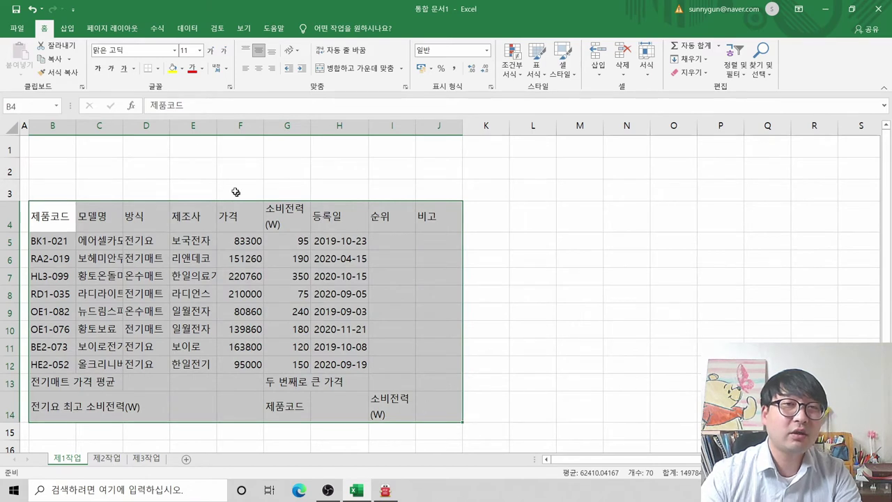
{"action": "key", "text": "ctrl+q"}
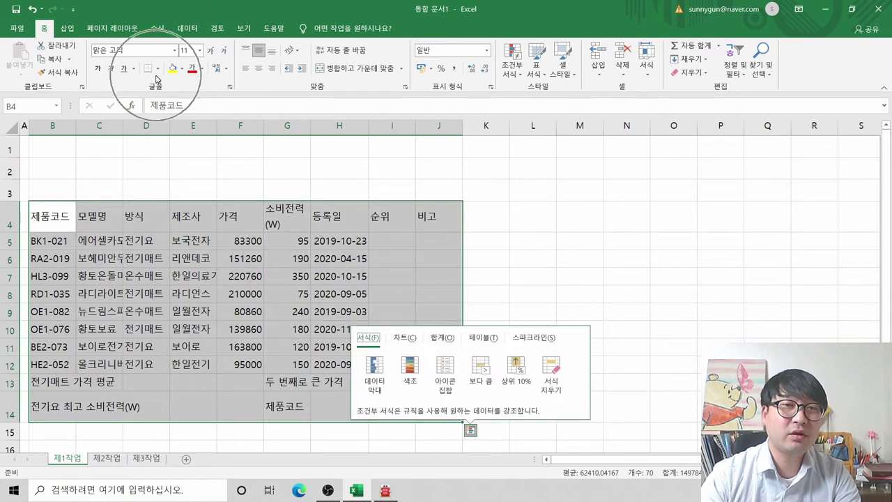
{"action": "left_click", "coordinate": [158, 68]}
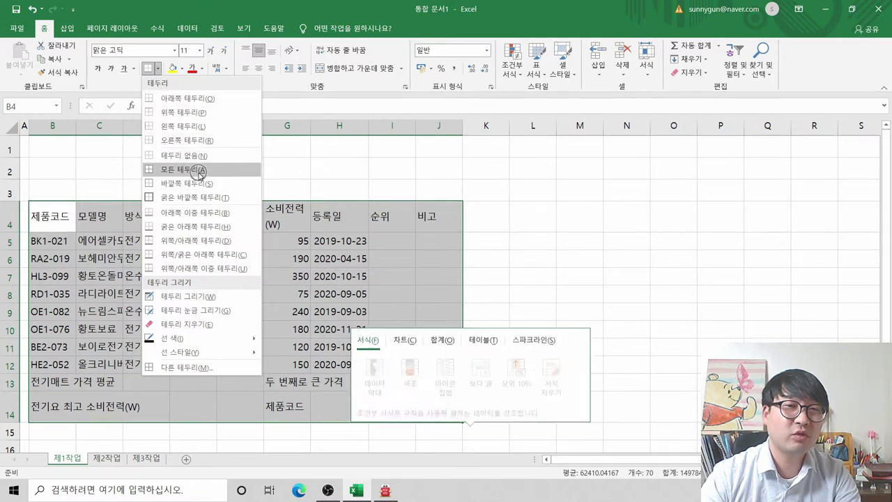
{"action": "left_click", "coordinate": [199, 171]}
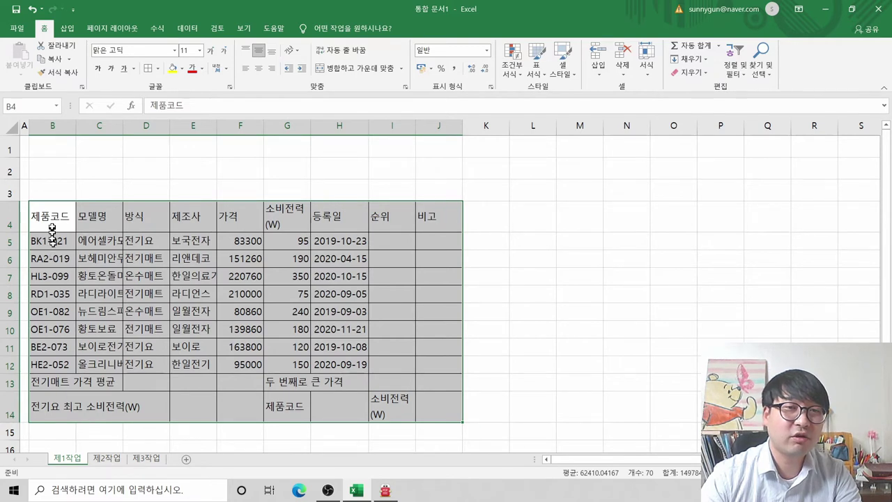
- Add a thick outside border (굵은 바깥쪽 테두리) around the table range B4:J14
{"action": "left_click", "coordinate": [159, 70]}
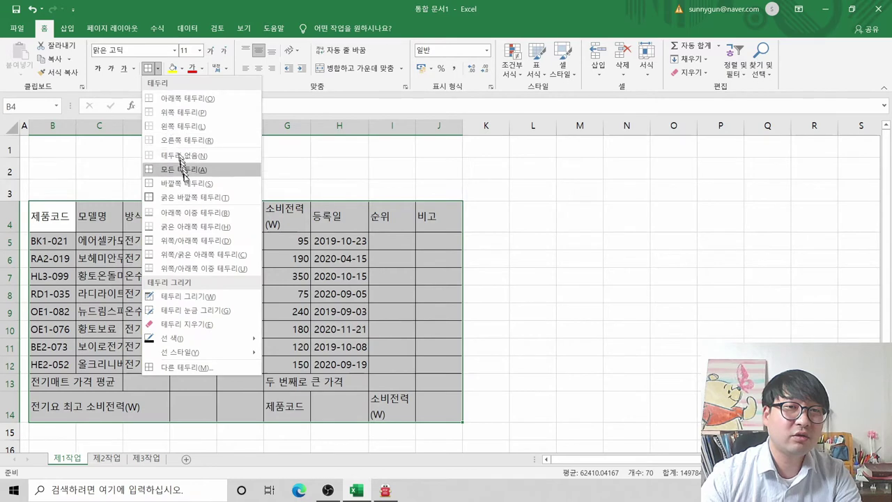
{"action": "left_click", "coordinate": [181, 197]}
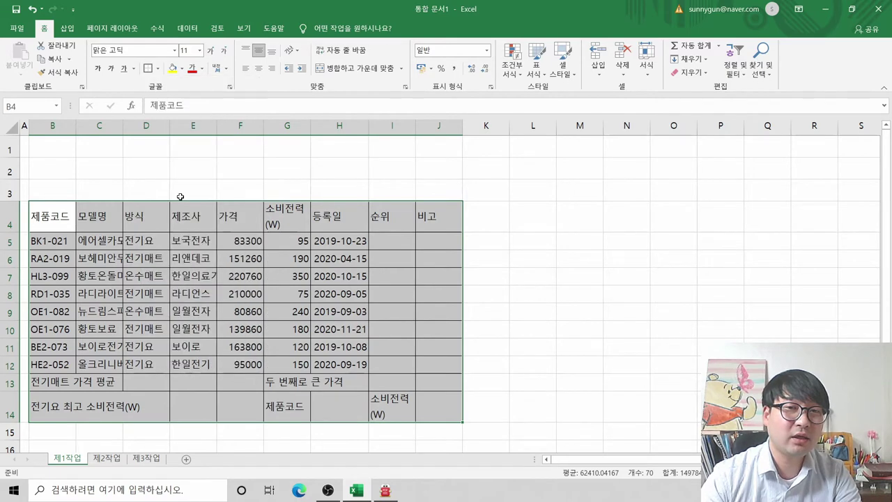
{"action": "double_click", "coordinate": [183, 263]}
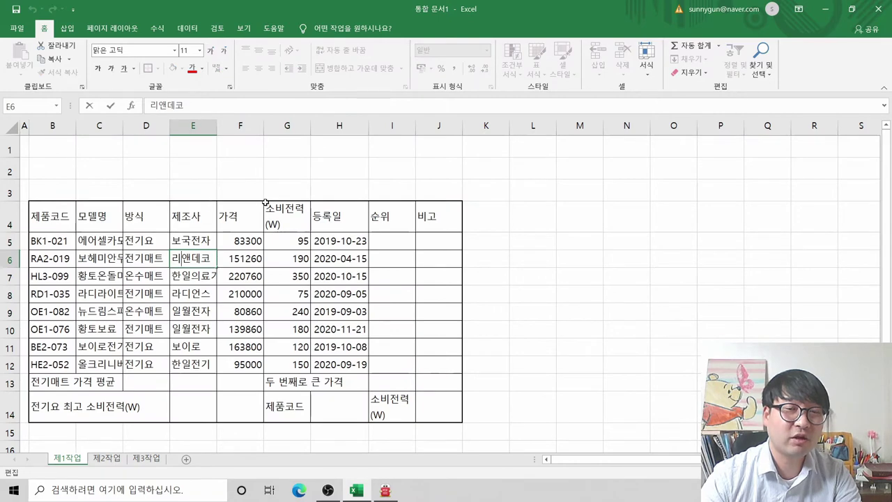
- Add a thick outside border around the data rows B5:J12, following the line weights in the exam PDF
{"action": "key", "text": "alt+Tab"}
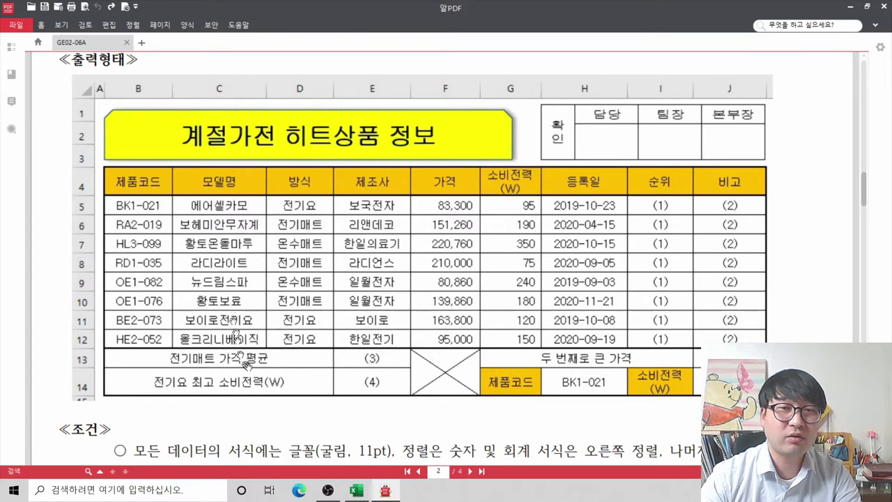
{"action": "key", "text": "alt+Tab"}
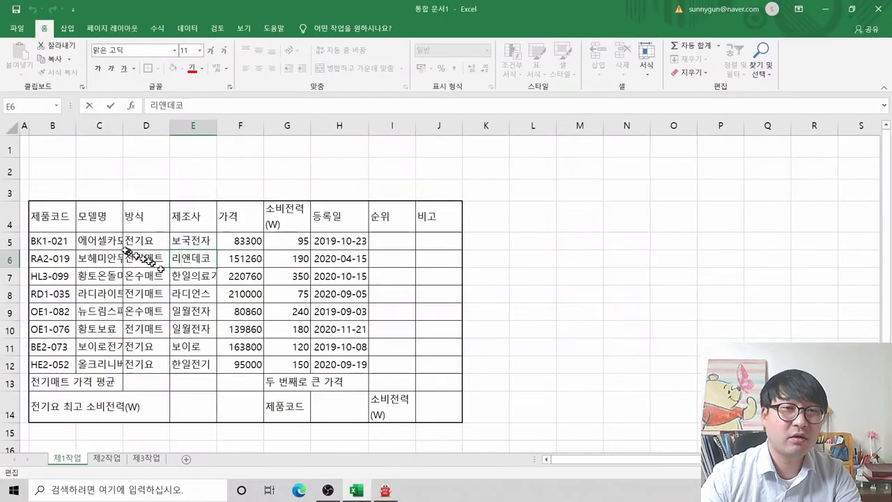
{"action": "left_click_drag", "start_coordinate": [64, 244], "coordinate": [434, 362]}
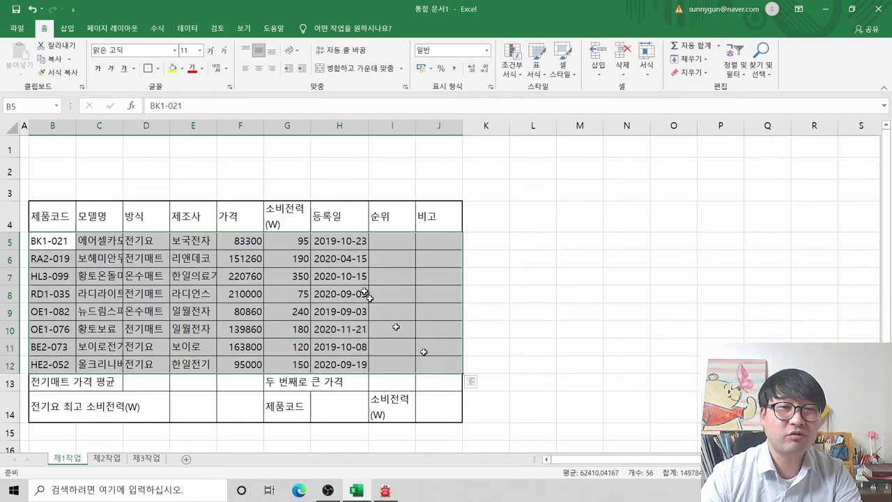
{"action": "key", "text": "alt+Tab"}
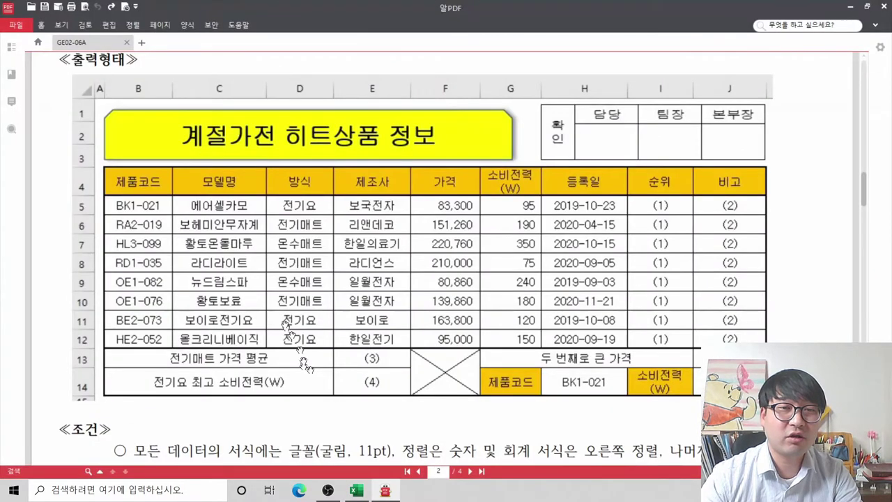
{"action": "key", "text": "alt+Tab"}
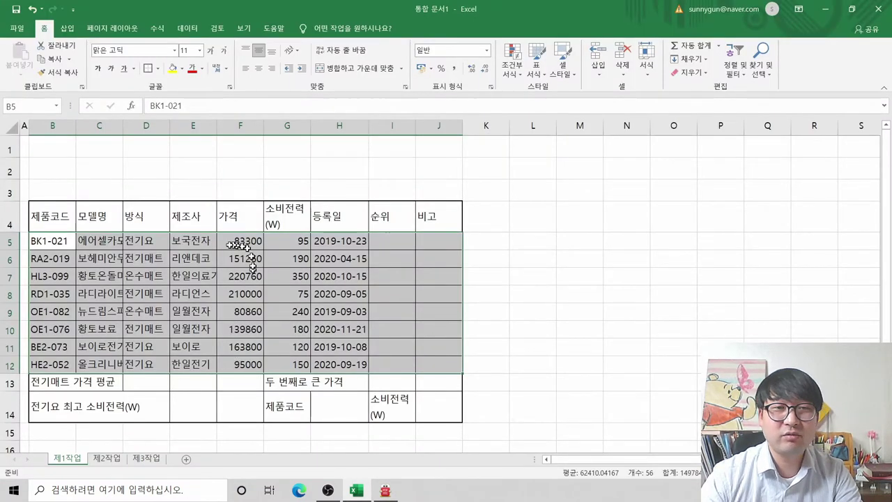
{"action": "left_click", "coordinate": [157, 69]}
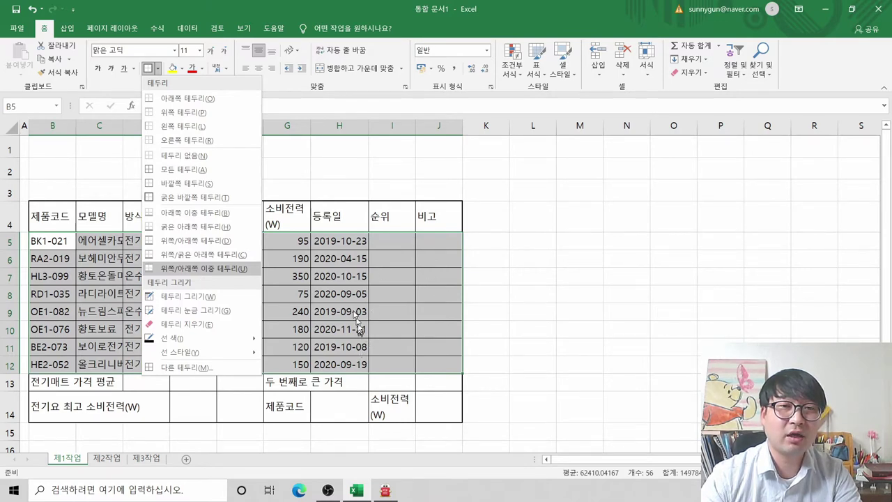
{"action": "left_click", "coordinate": [193, 198]}
{"action": "left_click", "coordinate": [337, 293]}
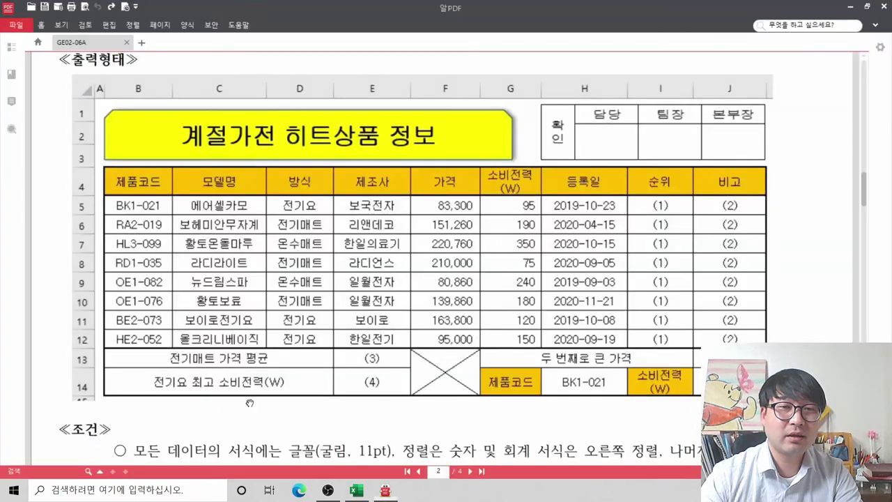
- Select F13:F14 and check in the exam PDF which cells of rows 13 and 14 are merged
{"action": "key", "text": "alt+Tab"}
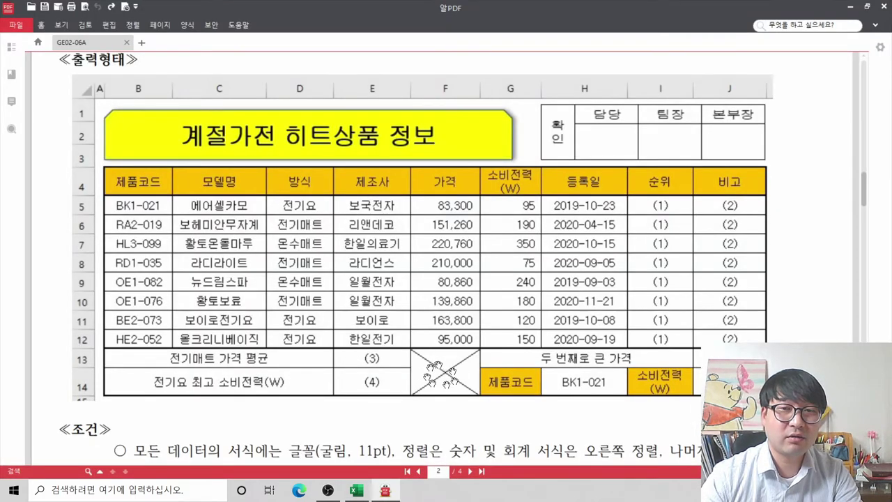
{"action": "key", "text": "alt+Tab"}
{"action": "left_click_drag", "start_coordinate": [240, 383], "coordinate": [241, 409]}
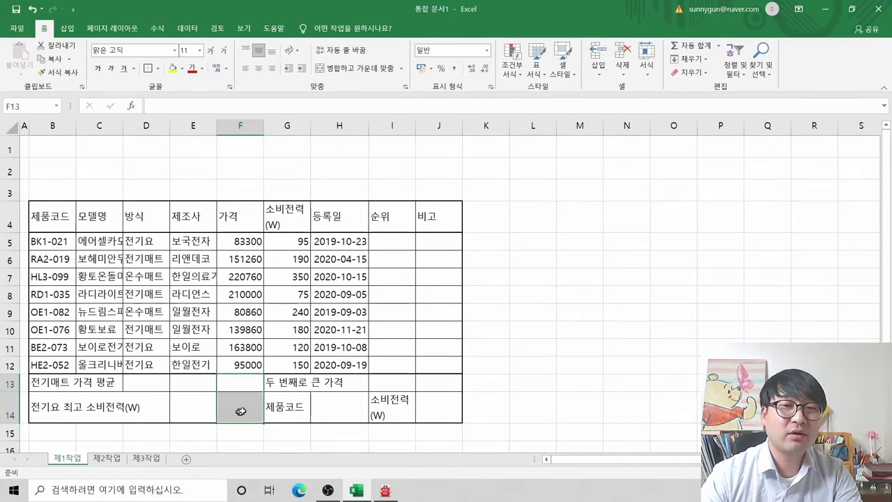
{"action": "key", "text": "alt+Tab"}
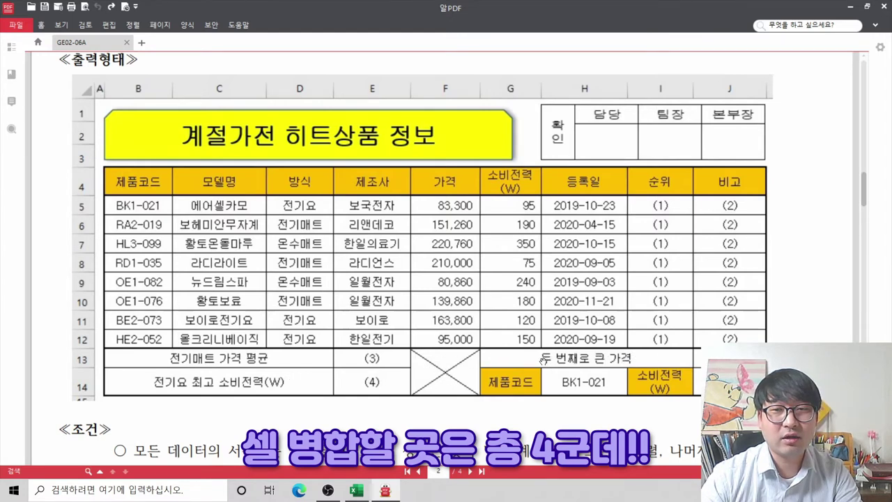
{"action": "key", "text": "alt+Tab"}
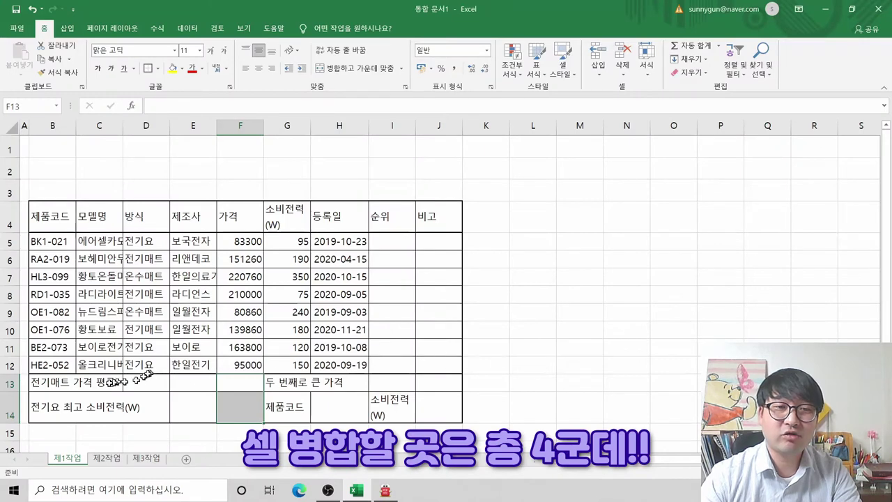
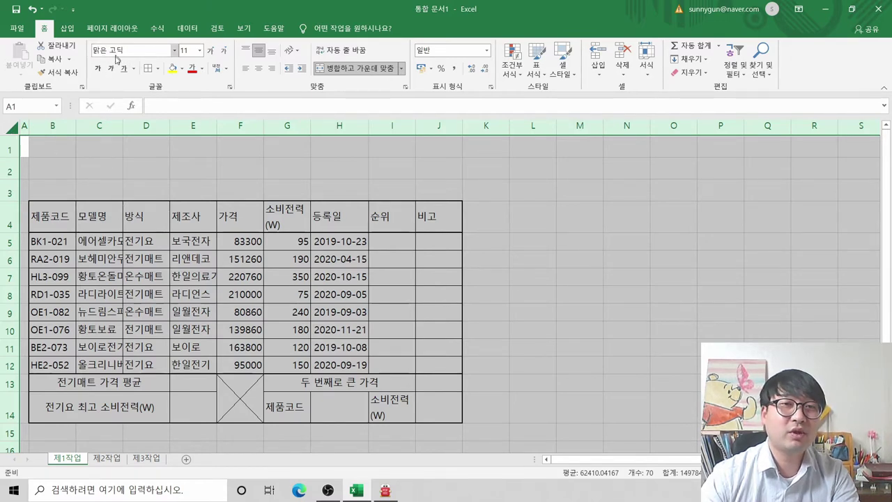
- Set the font of the whole 제1작업 sheet to 굴림 and check the font size against the exam PDF's 조건 section
{"action": "left_click", "coordinate": [175, 51]}
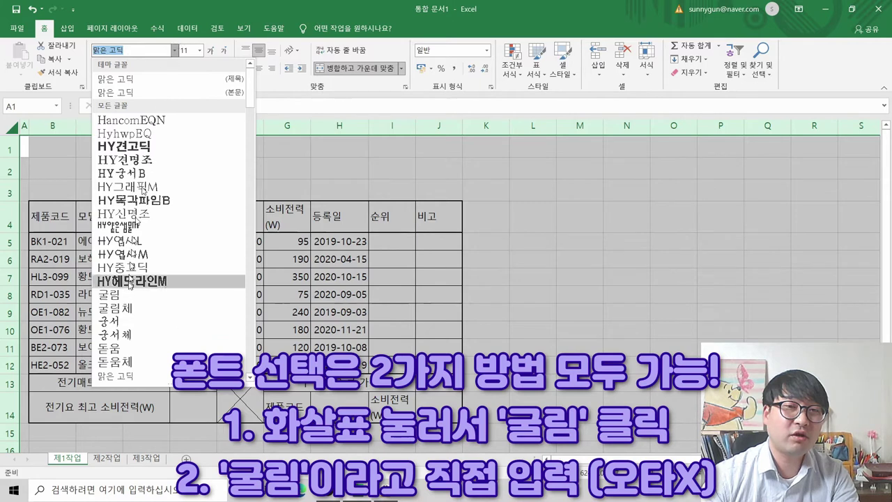
{"action": "key", "text": "Escape"}
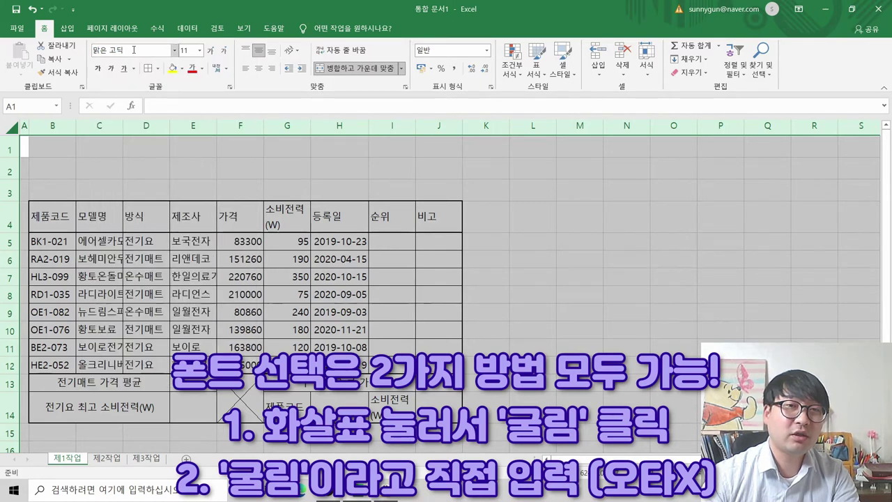
{"action": "left_click", "coordinate": [136, 51]}
{"action": "type", "text": "굴림"}
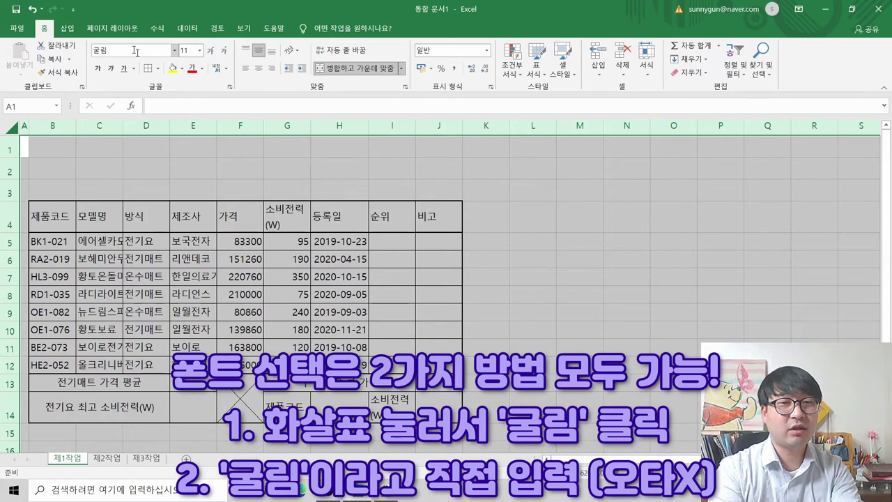
{"action": "key", "text": "Return"}
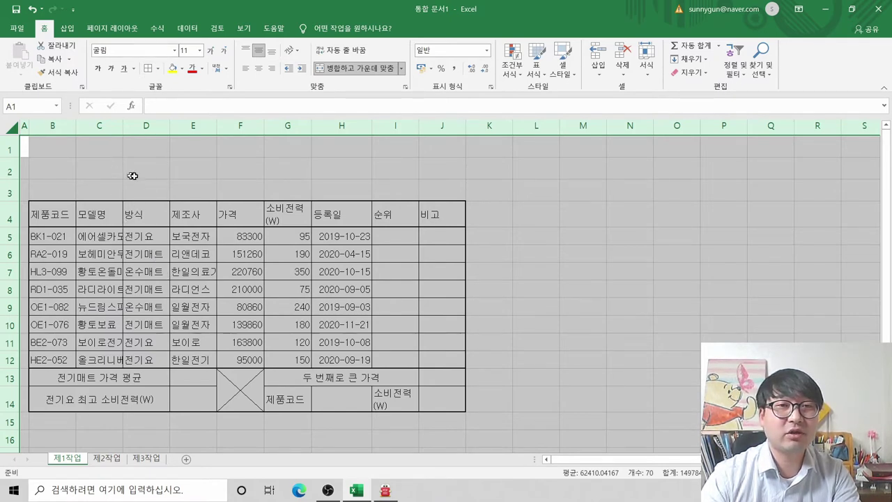
{"action": "key", "text": "alt+Tab"}
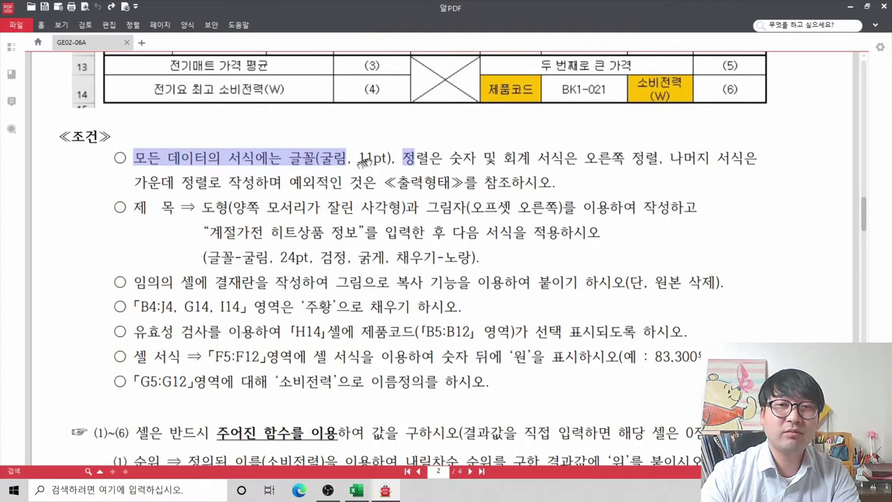
{"action": "key", "text": "alt+Tab"}
{"action": "key", "text": "ctrl+a"}
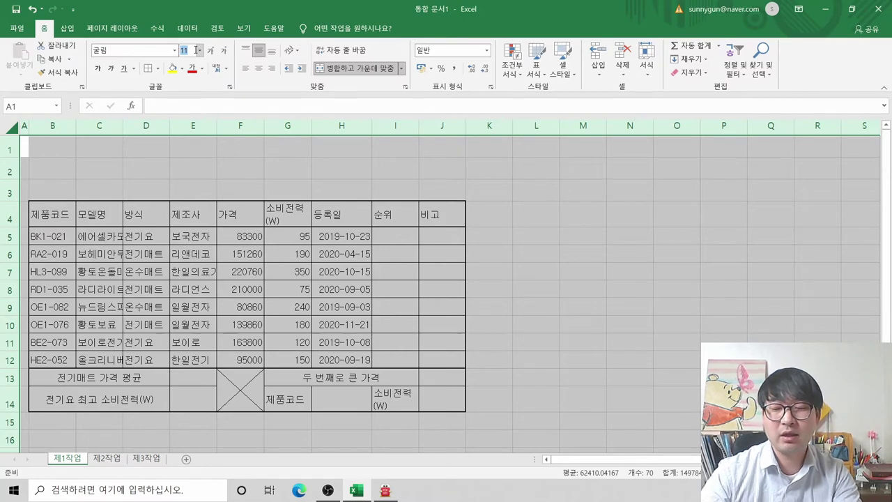
- Strike through the completed font condition "모든 데이터의 서식에는 글꼴(굴림" in the exam PDF's 조건 section
{"action": "key", "text": "alt+Tab"}
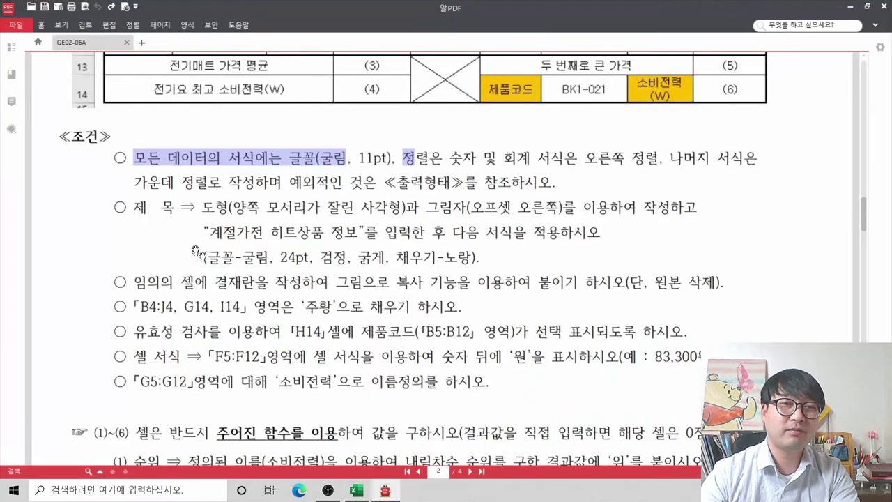
{"action": "right_click", "coordinate": [291, 158]}
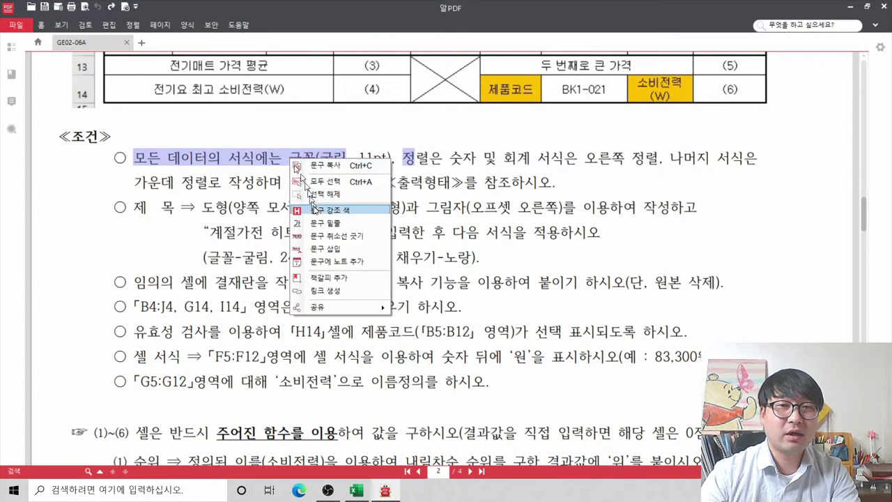
{"action": "left_click", "coordinate": [327, 230]}
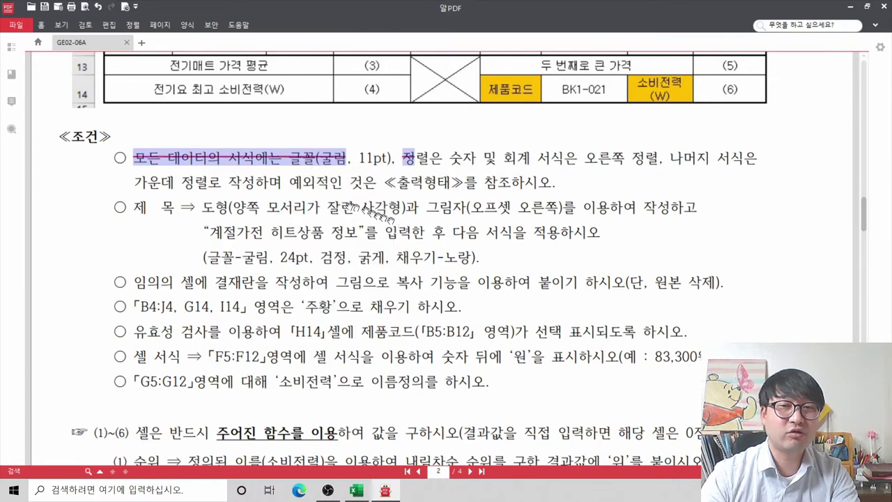
{"action": "left_click", "coordinate": [273, 161]}
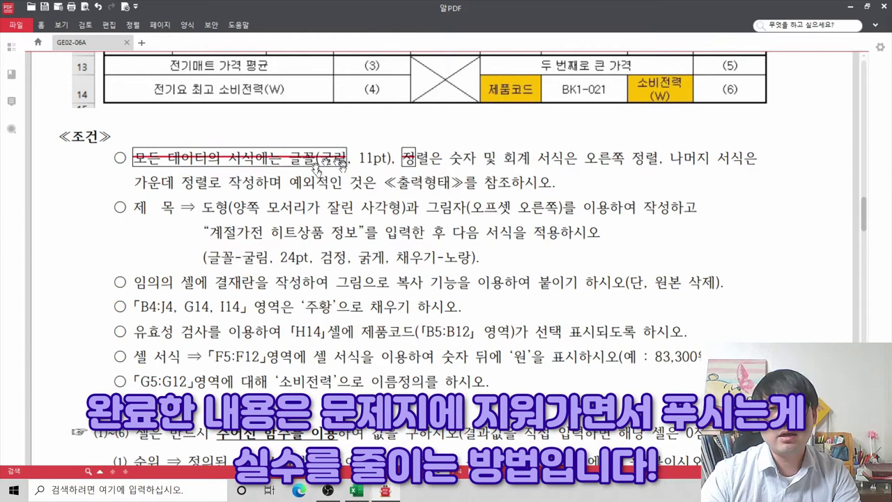
{"action": "left_click", "coordinate": [276, 191]}
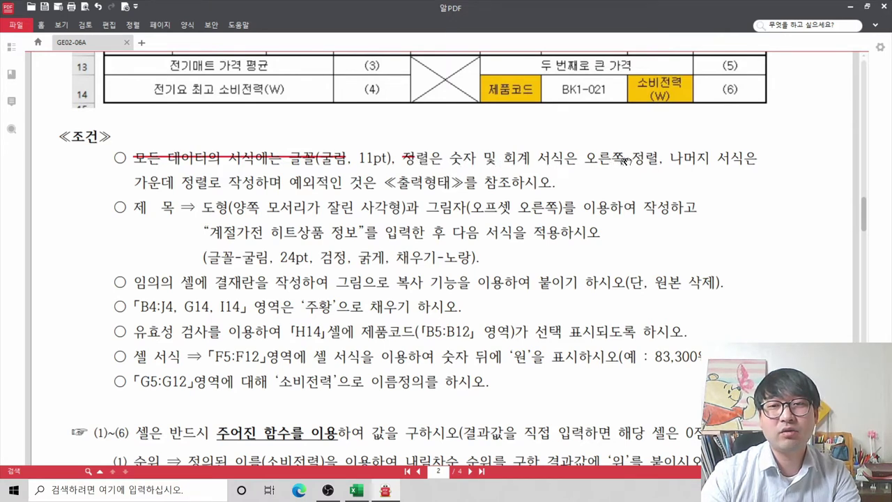
- Examine the alignment rule and 출력형태 table in the exam PDF, comparing how the 가격 values are displayed with cells F5:F12
{"action": "left_click_drag", "start_coordinate": [251, 183], "coordinate": [179, 188]}
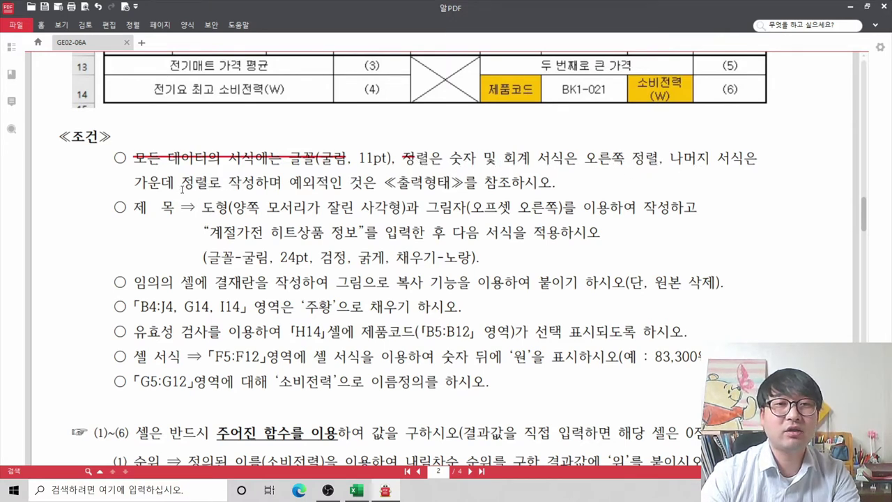
{"action": "scroll", "coordinate": [182, 189], "scroll_direction": "up", "scroll_amount": 5}
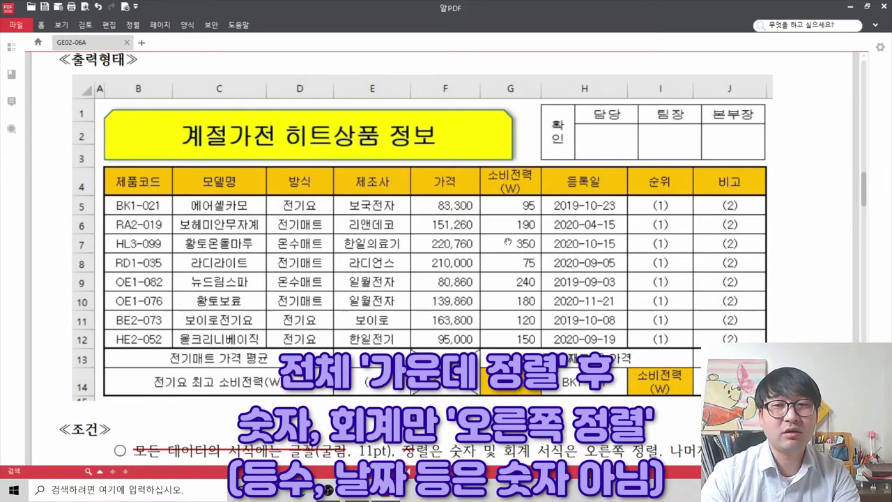
{"action": "key", "text": "alt+Tab"}
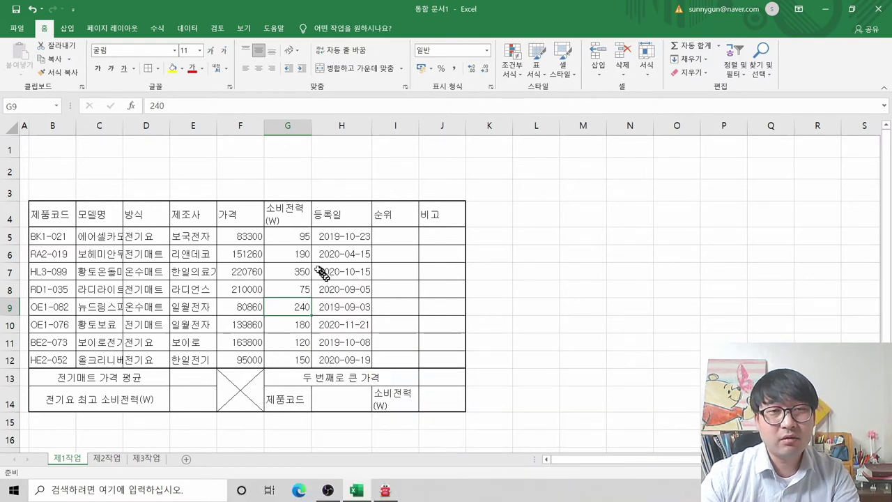
{"action": "left_click_drag", "start_coordinate": [250, 238], "coordinate": [242, 358]}
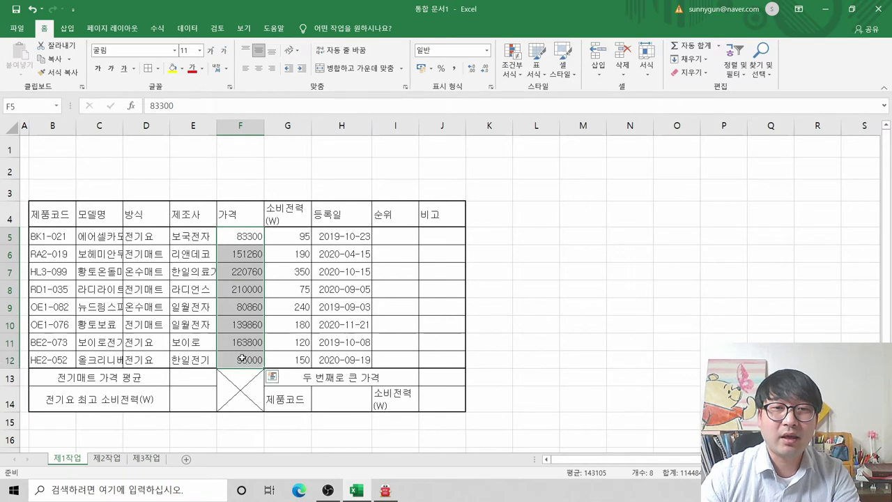
{"action": "key", "text": "alt+Tab"}
{"action": "key", "text": "alt+Tab"}
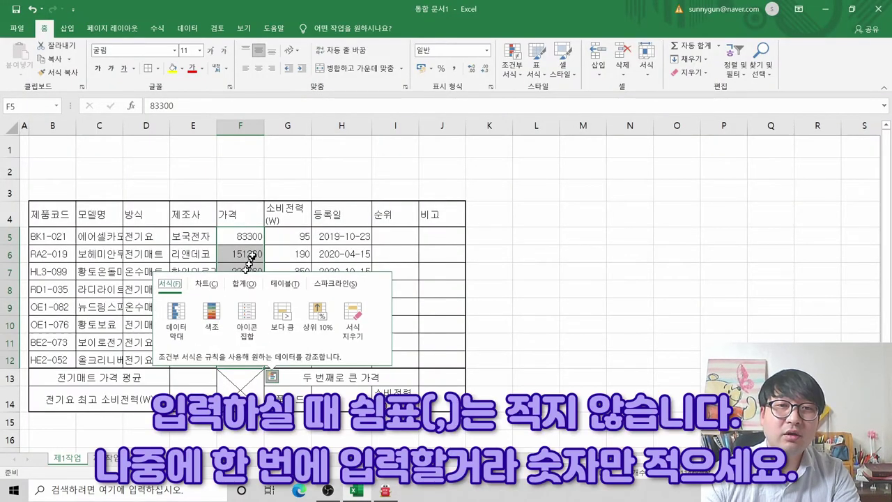
{"action": "left_click", "coordinate": [246, 253]}
{"action": "left_click", "coordinate": [258, 236]}
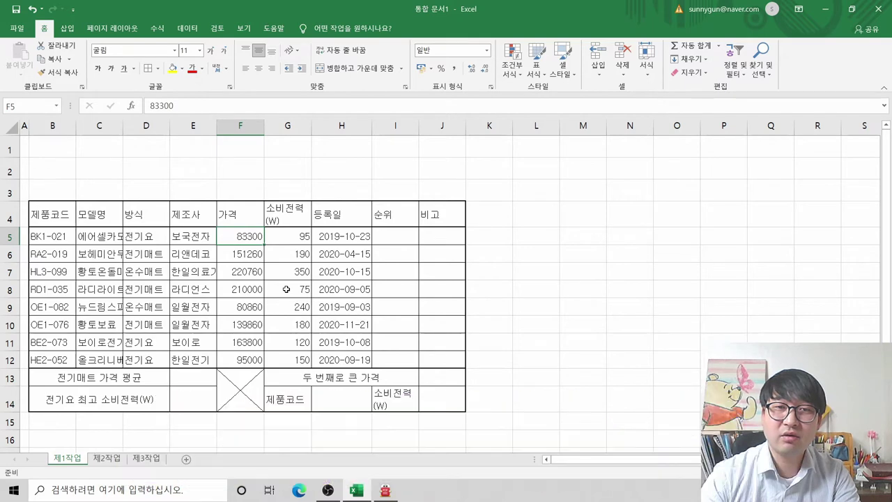
{"action": "key", "text": "alt+Tab"}
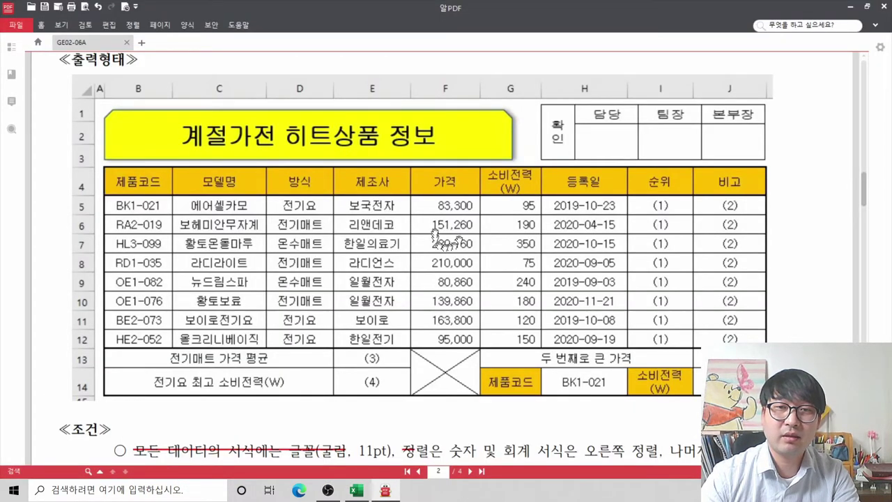
{"action": "key", "text": "alt+Tab"}
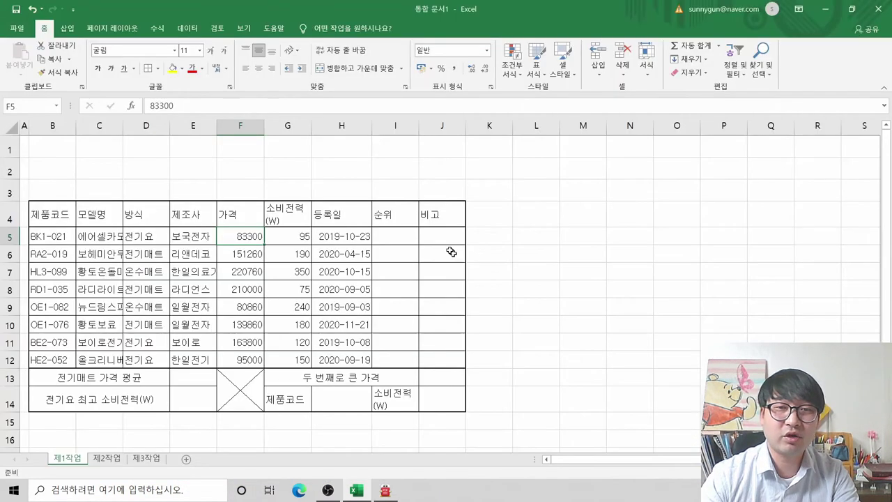
{"action": "key", "text": "alt+Tab"}
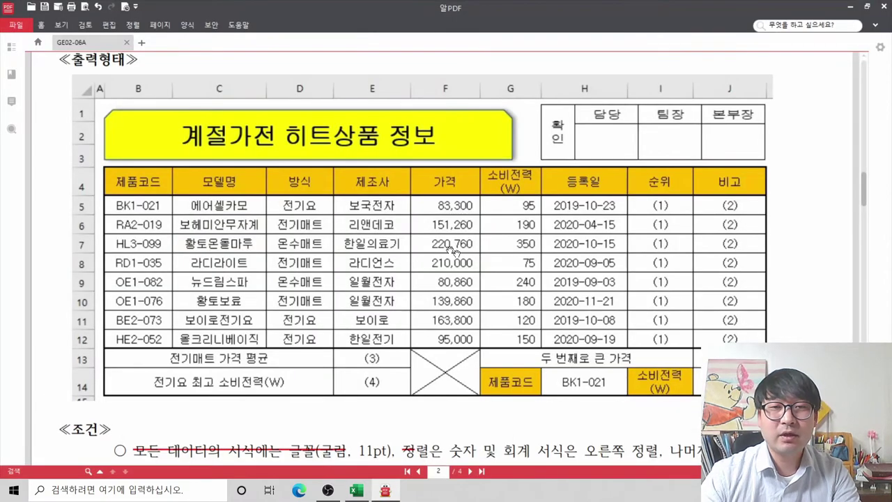
- Center-align all cells of the 제1작업 sheet horizontally, following the alignment condition in the exam PDF
{"action": "scroll", "coordinate": [415, 255], "scroll_direction": "down", "scroll_amount": 2}
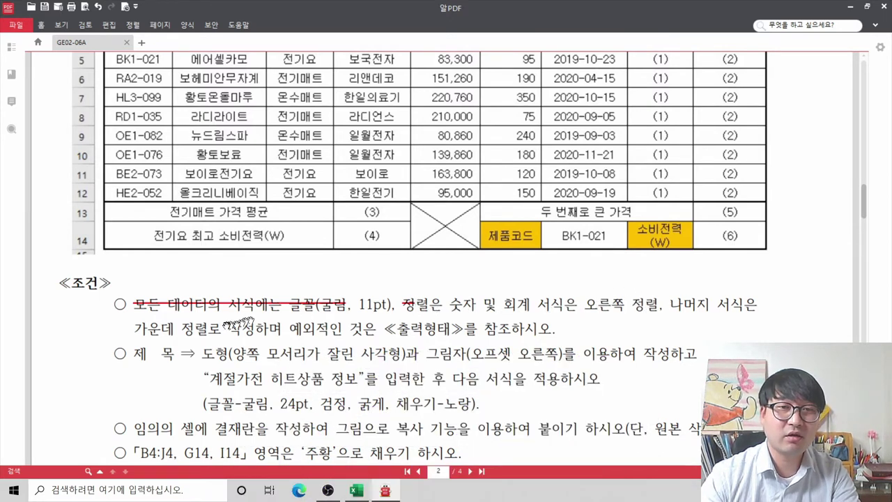
{"action": "left_click_drag", "start_coordinate": [256, 323], "coordinate": [481, 304]}
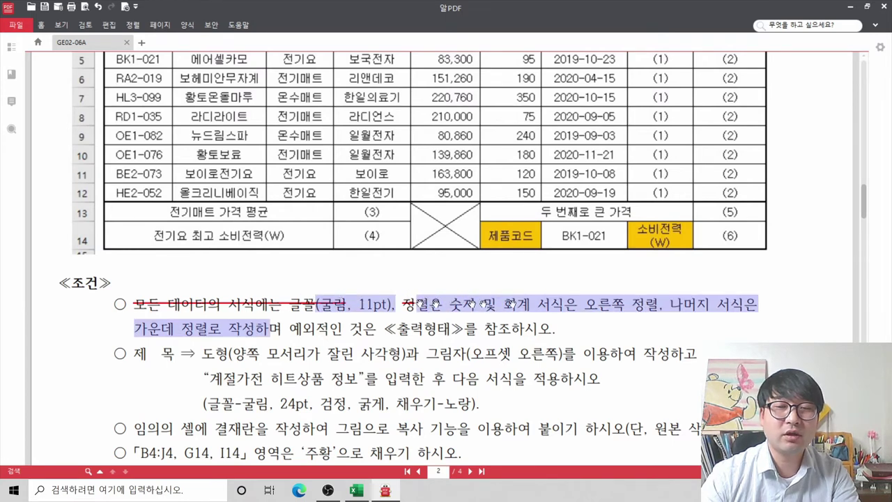
{"action": "key", "text": "alt+Tab"}
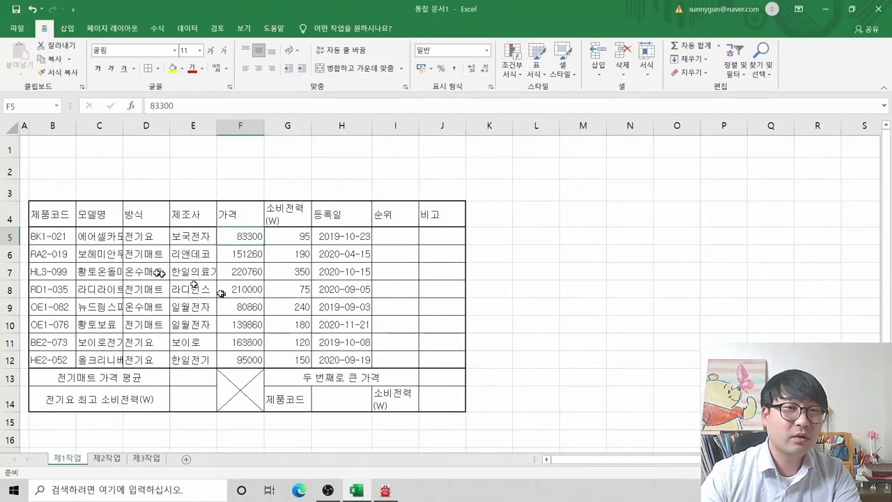
{"action": "left_click", "coordinate": [9, 127]}
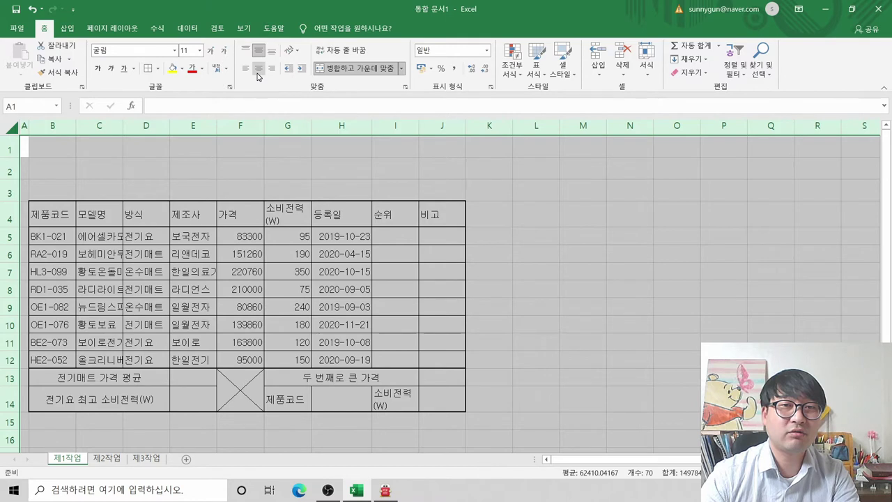
{"action": "left_click", "coordinate": [248, 68]}
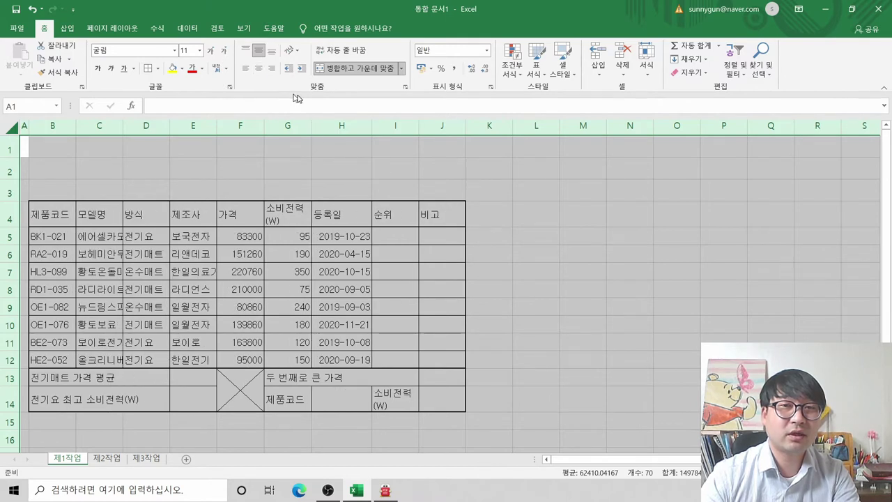
{"action": "left_click", "coordinate": [261, 70]}
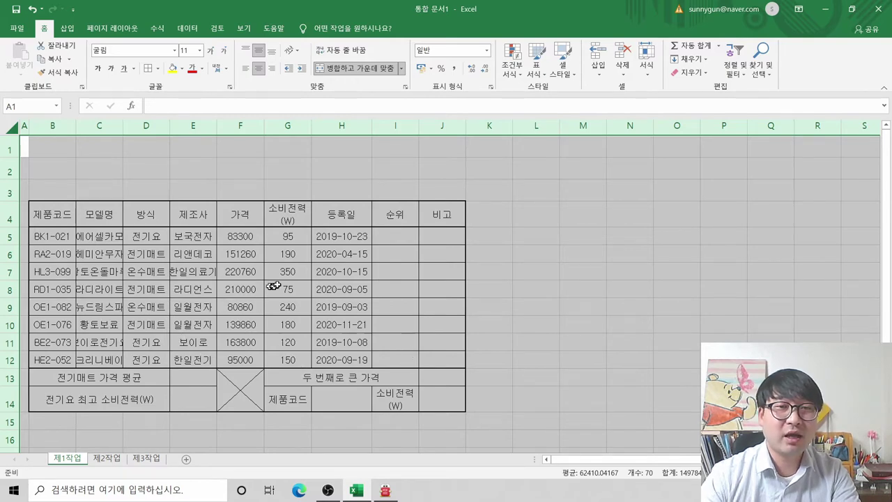
- Right-align the 가격 and 소비전력(W) values in F5:G12, as shown in the exam PDF's 출력형태
{"action": "key", "text": "alt+Tab"}
{"action": "scroll", "coordinate": [465, 191], "scroll_direction": "up", "scroll_amount": 3}
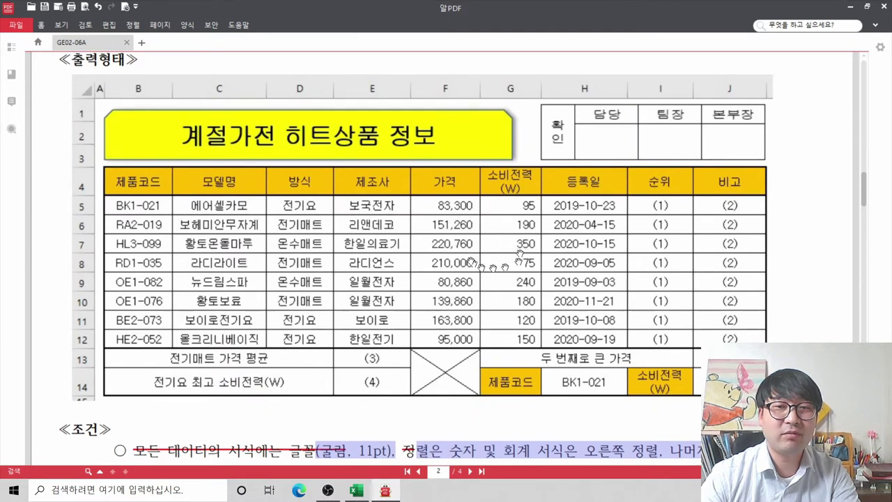
{"action": "key", "text": "alt+Tab"}
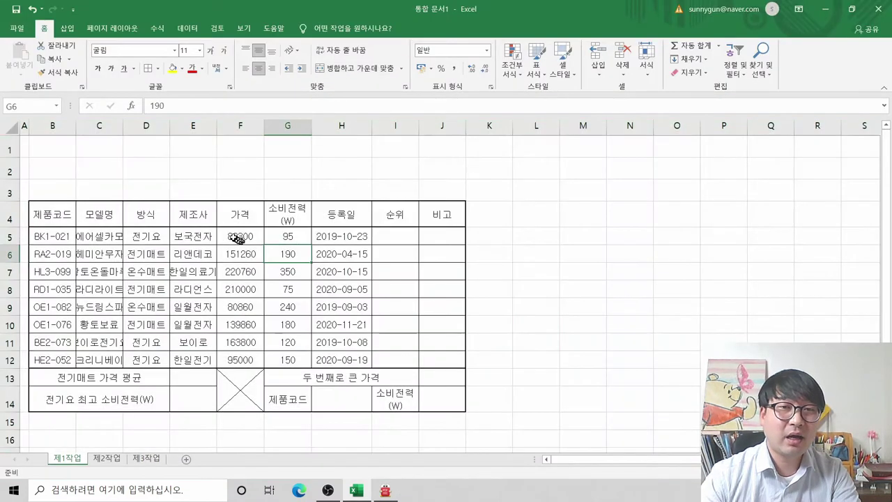
{"action": "left_click_drag", "start_coordinate": [238, 235], "coordinate": [286, 362]}
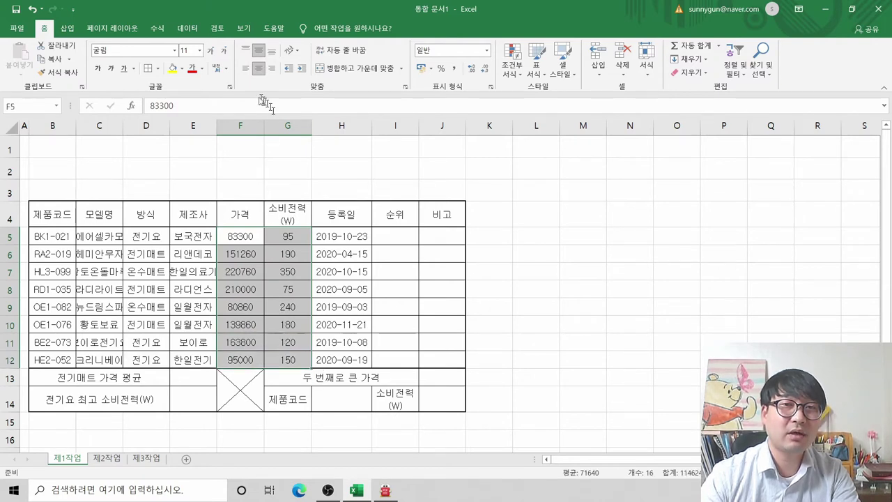
{"action": "left_click", "coordinate": [272, 70]}
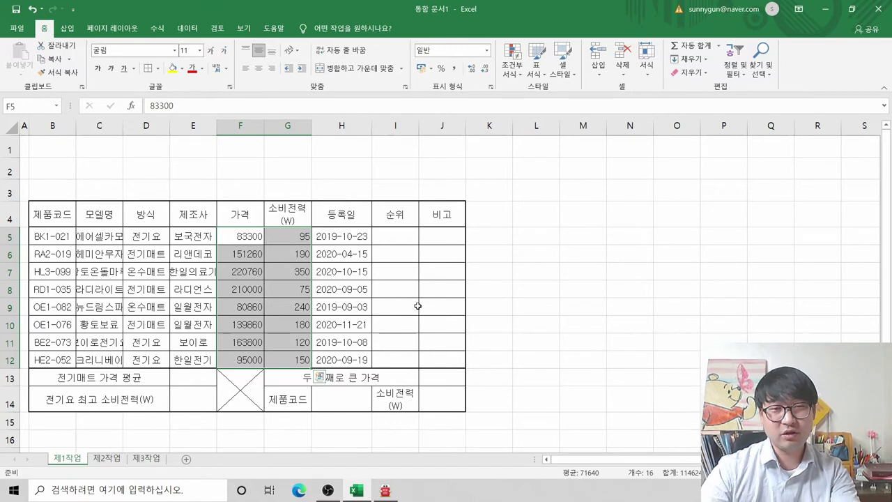
- Apply the comma-separated accounting format to the 가격 and 소비전력(W) values in F5:G12, matching the exam PDF's 출력형태
{"action": "key", "text": "alt+Tab"}
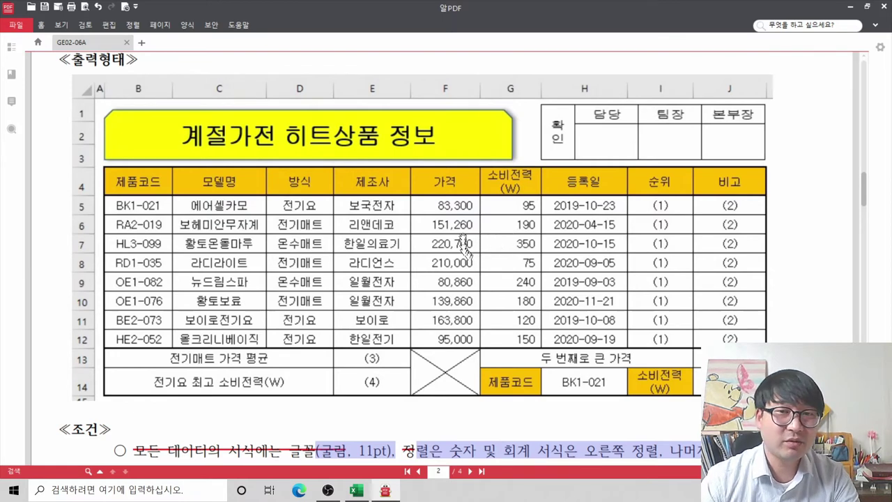
{"action": "left_click", "coordinate": [455, 218]}
{"action": "left_click", "coordinate": [456, 217]}
{"action": "key", "text": "alt+Tab"}
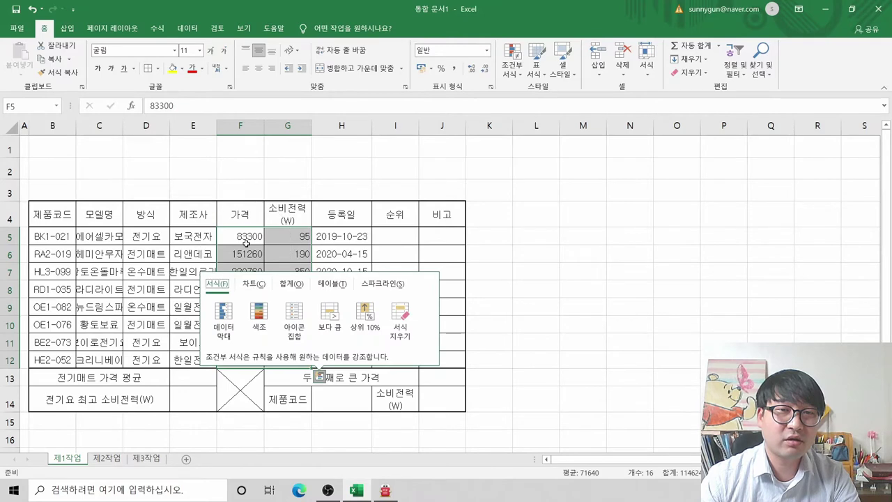
{"action": "key", "text": "alt+Tab"}
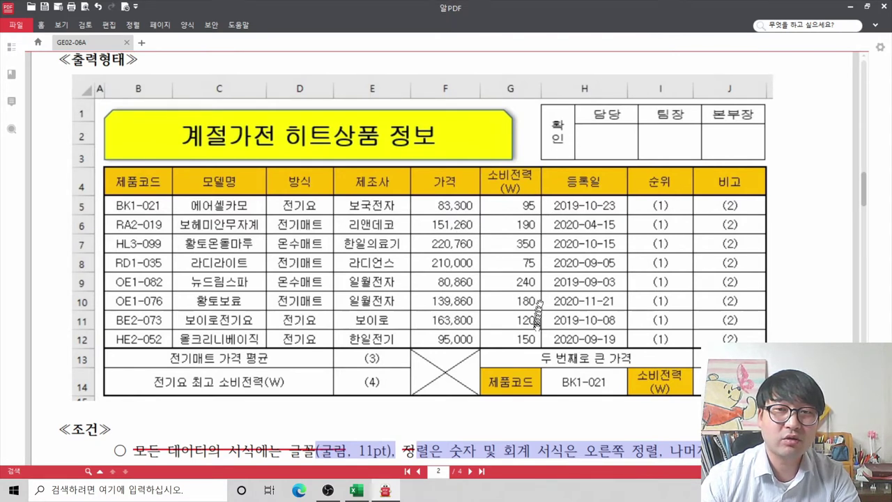
{"action": "key", "text": "alt+Tab"}
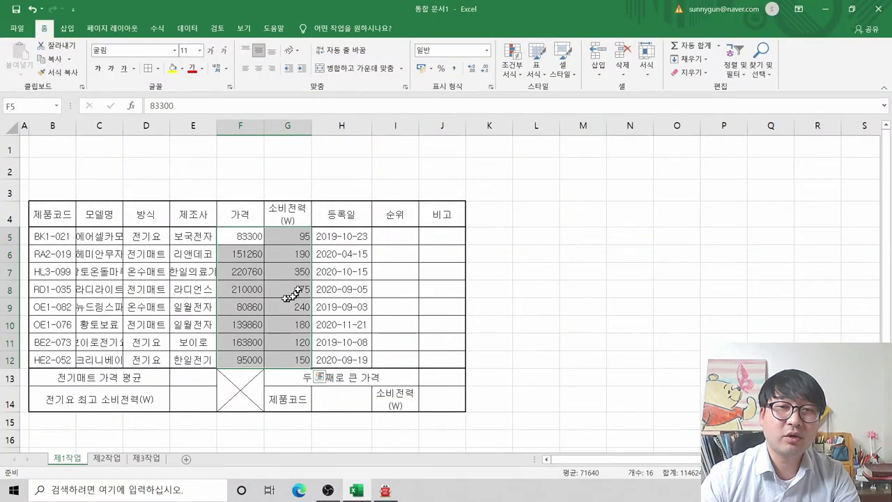
{"action": "left_click", "coordinate": [487, 53]}
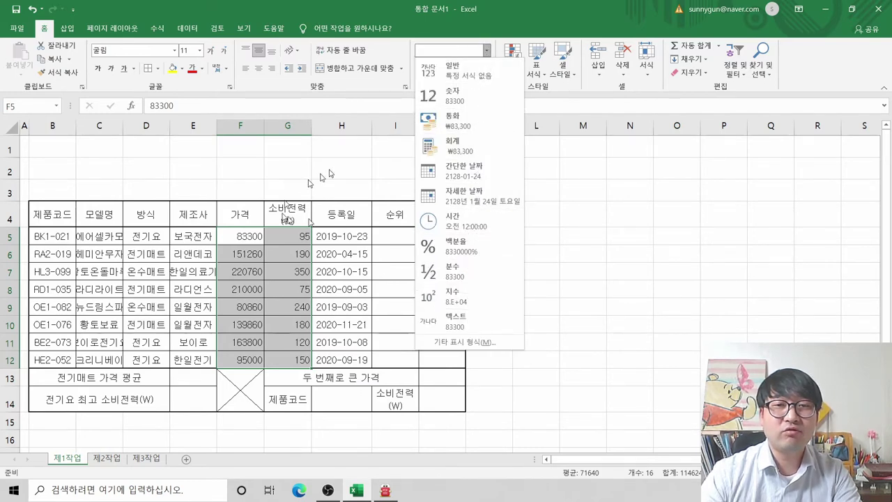
{"action": "key", "text": "Escape"}
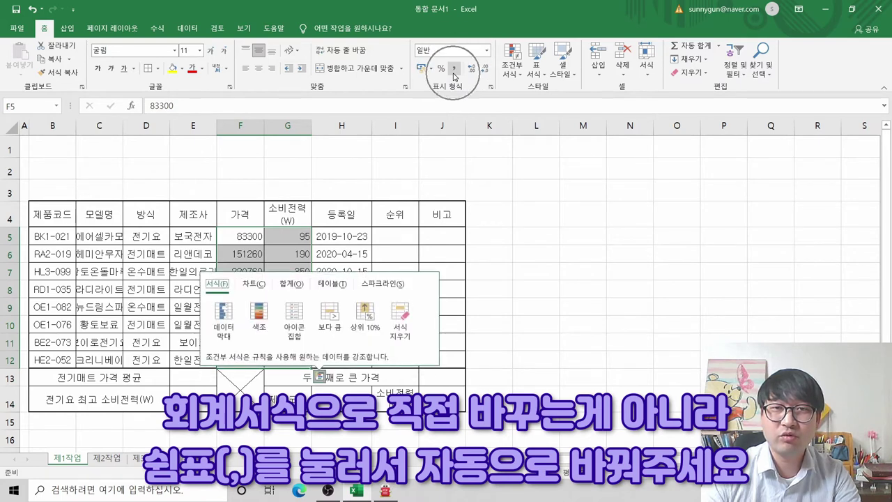
{"action": "left_click", "coordinate": [454, 72]}
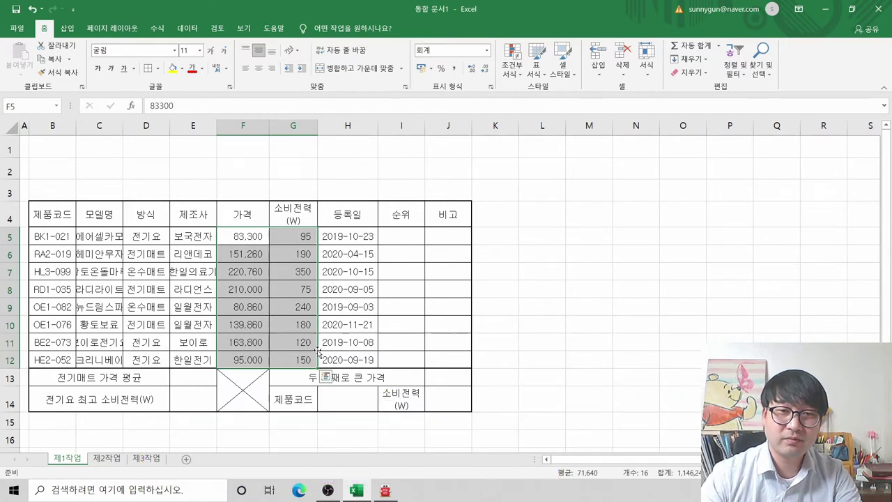
{"action": "key", "text": "alt+Tab"}
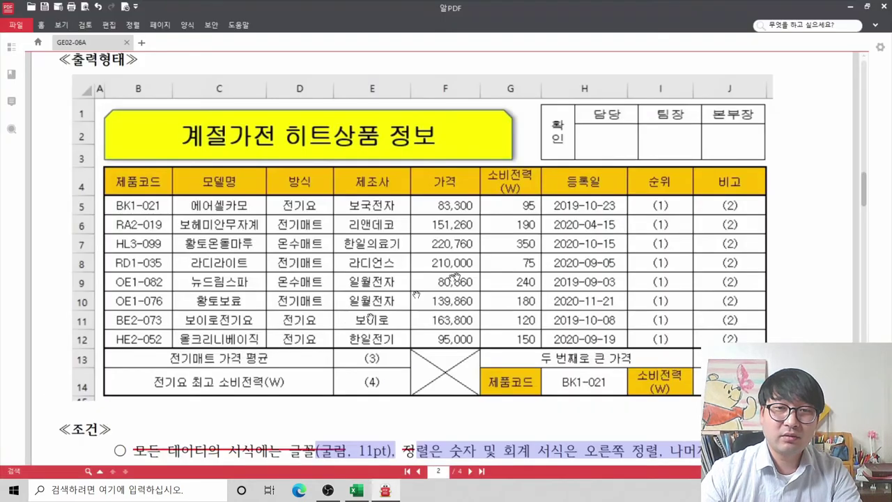
{"action": "key", "text": "alt+Tab"}
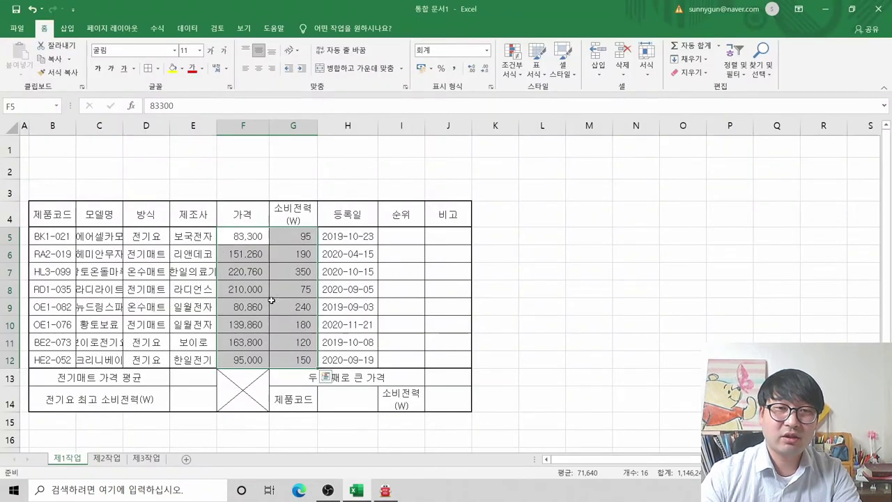
- Strike through the completed font size and alignment condition, up to "가운데 정렬로 작성하", in the exam PDF's 조건 section
{"action": "key", "text": "alt+Tab"}
{"action": "scroll", "coordinate": [418, 307], "scroll_direction": "down", "scroll_amount": 5}
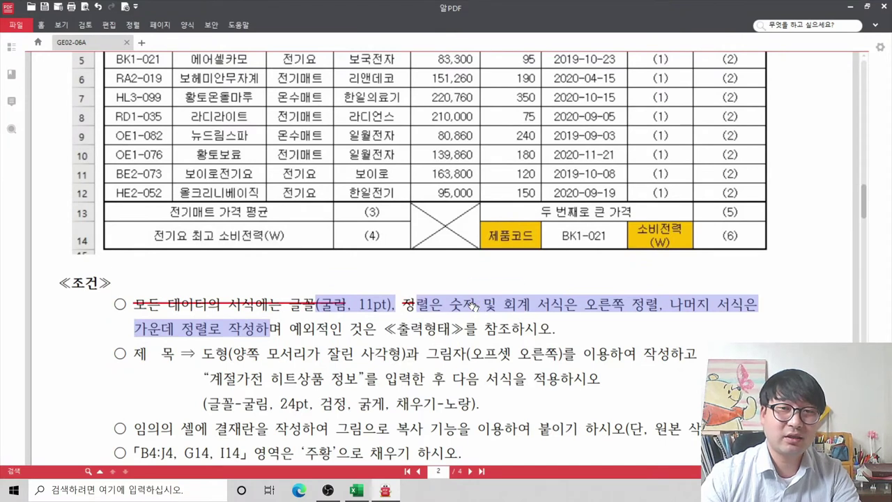
{"action": "right_click", "coordinate": [471, 306]}
{"action": "left_click", "coordinate": [529, 367]}
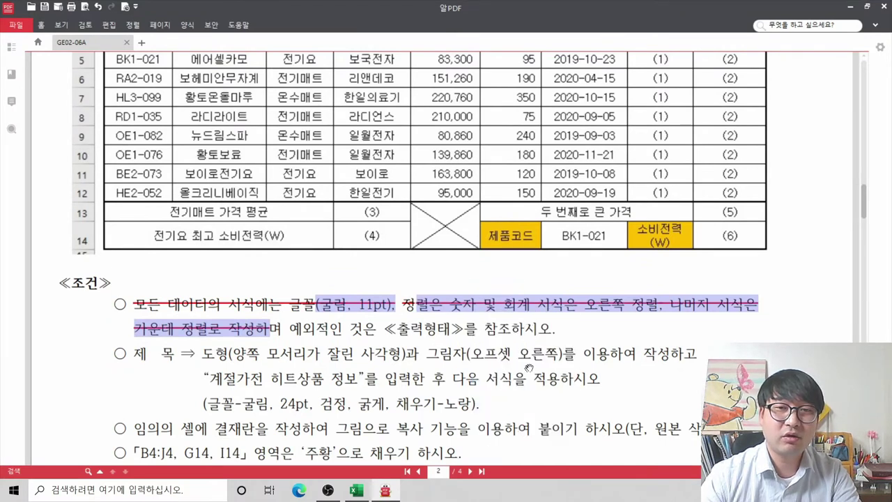
{"action": "left_click", "coordinate": [392, 331]}
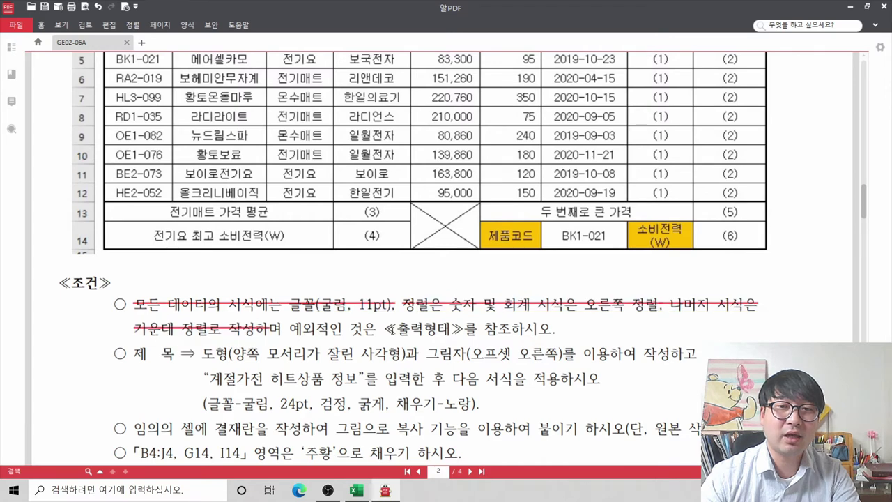
- Examine the exam PDF's title condition against the 출력형태 and highlight the required shape, "도형(양쪽 모서리가 잘린 사각형"
{"action": "scroll", "coordinate": [410, 321], "scroll_direction": "up", "scroll_amount": 3}
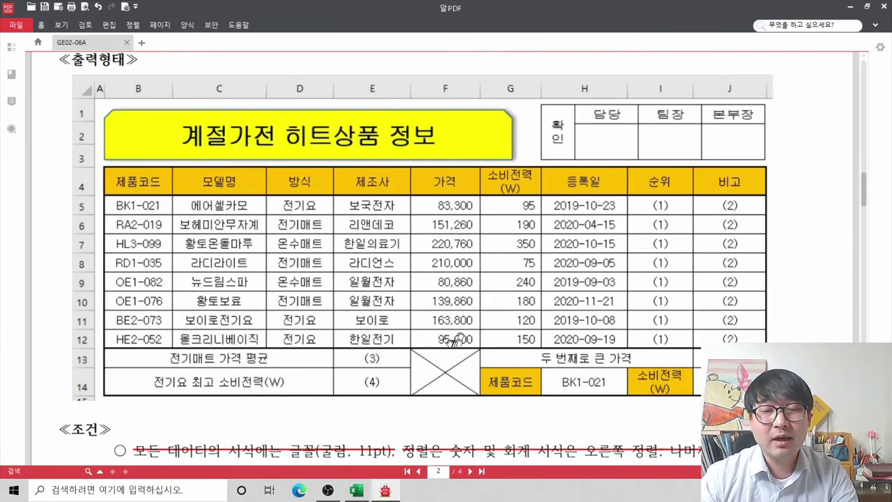
{"action": "scroll", "coordinate": [448, 341], "scroll_direction": "down", "scroll_amount": 2}
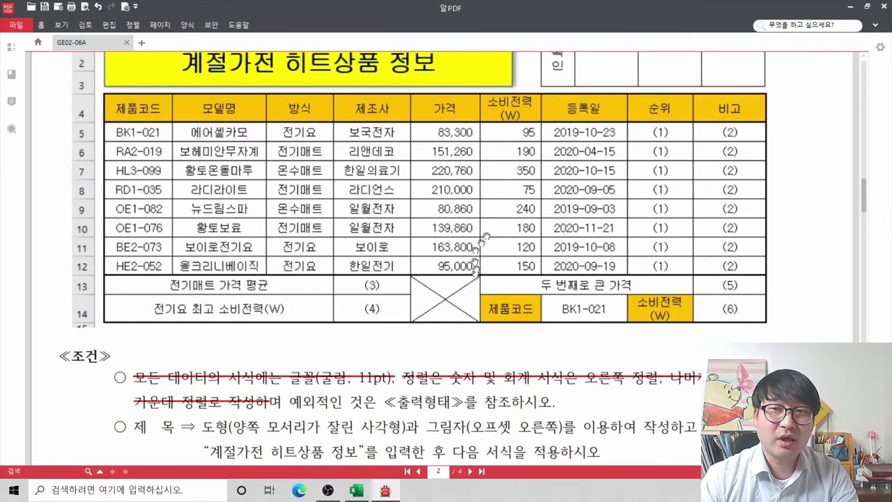
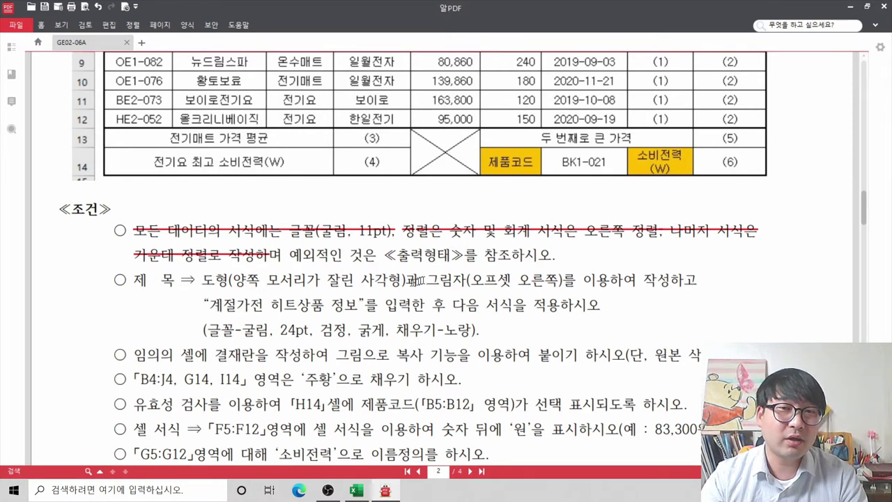
{"action": "scroll", "coordinate": [160, 293], "scroll_direction": "up", "scroll_amount": 5}
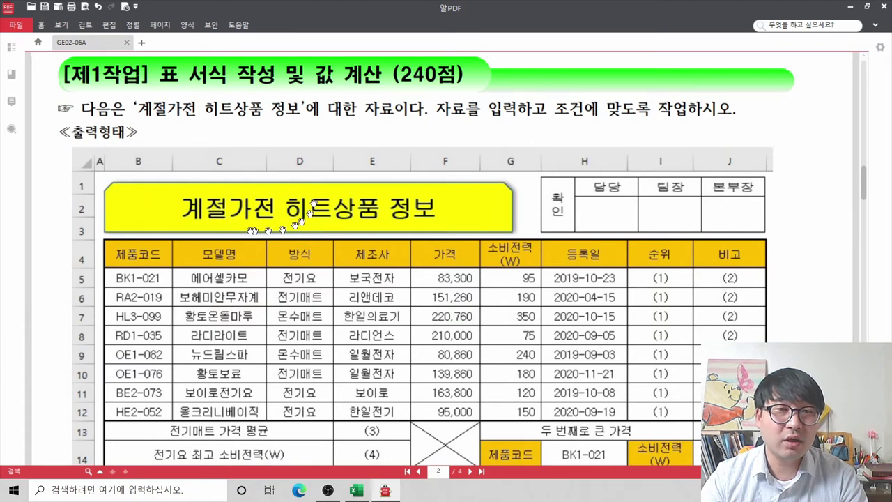
{"action": "scroll", "coordinate": [299, 209], "scroll_direction": "down", "scroll_amount": 5}
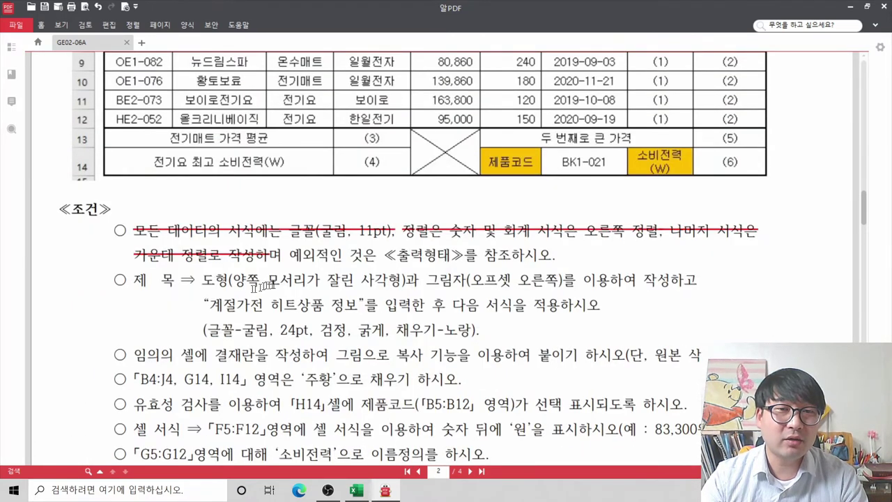
{"action": "left_click_drag", "start_coordinate": [401, 279], "coordinate": [214, 278]}
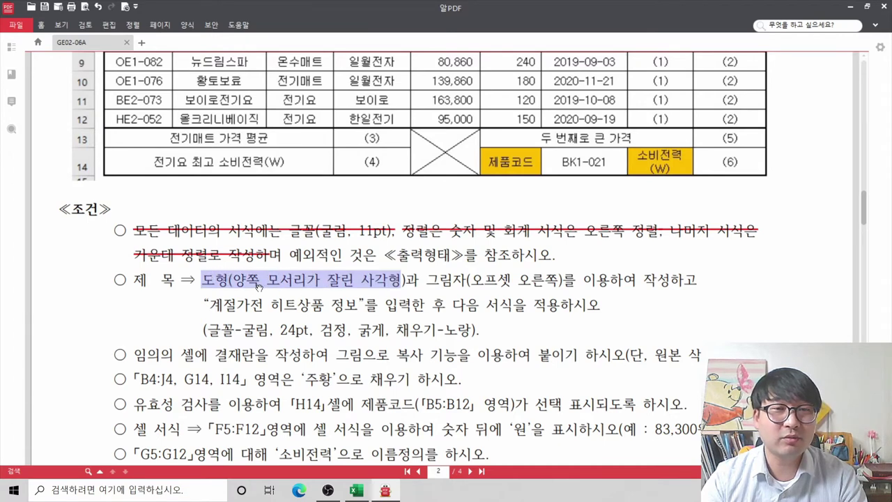
- In Excel, draw a rectangle with both top corners snipped, about 5.65 cm high and 13.82 cm wide, from B1 to I8
{"action": "left_click", "coordinate": [356, 490]}
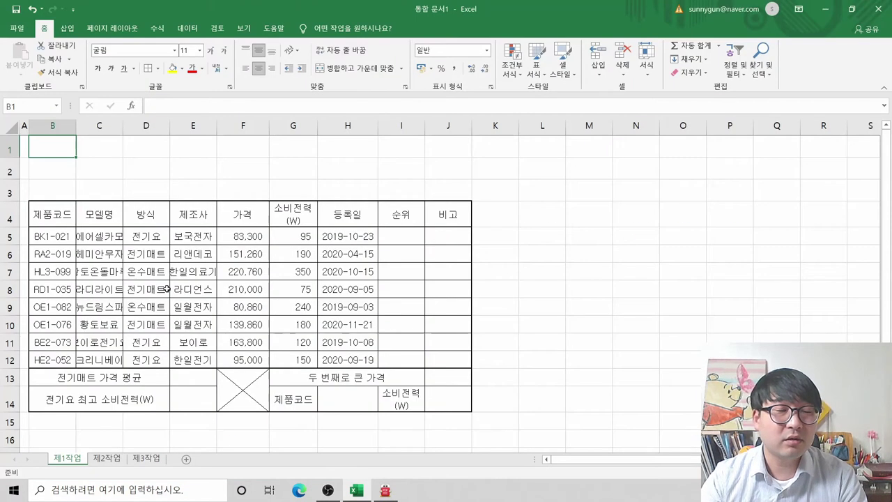
{"action": "left_click", "coordinate": [67, 28]}
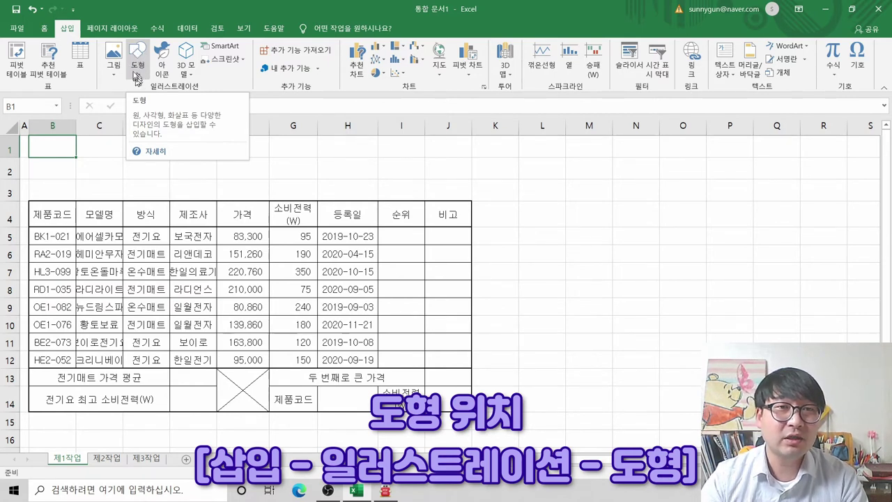
{"action": "left_click", "coordinate": [139, 69]}
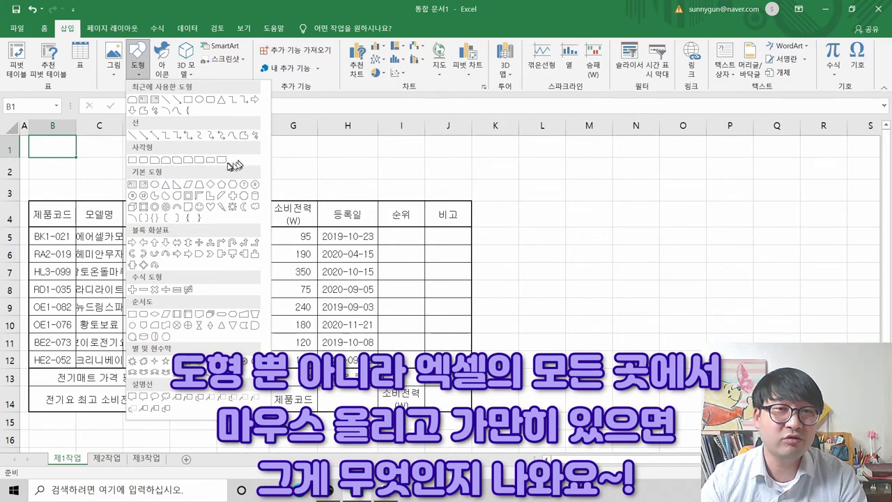
{"action": "left_click", "coordinate": [168, 163]}
{"action": "key", "text": "alt+Tab"}
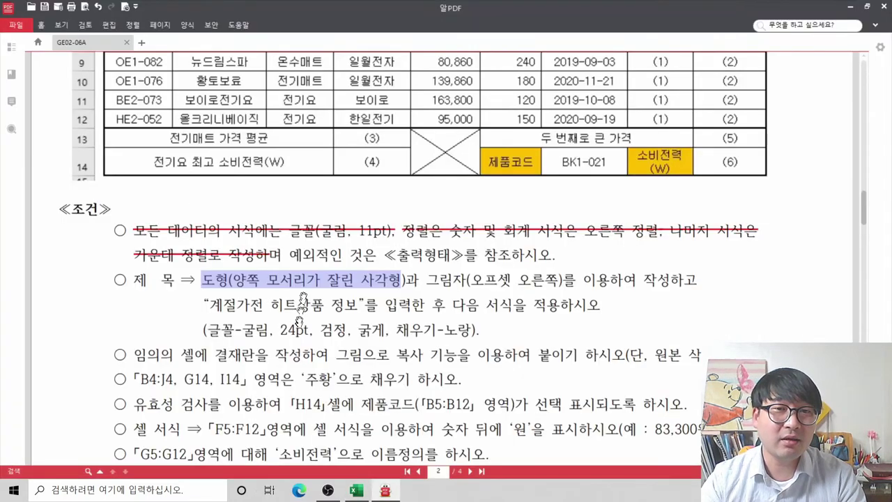
{"action": "key", "text": "alt+Tab"}
{"action": "key", "text": "alt+Tab"}
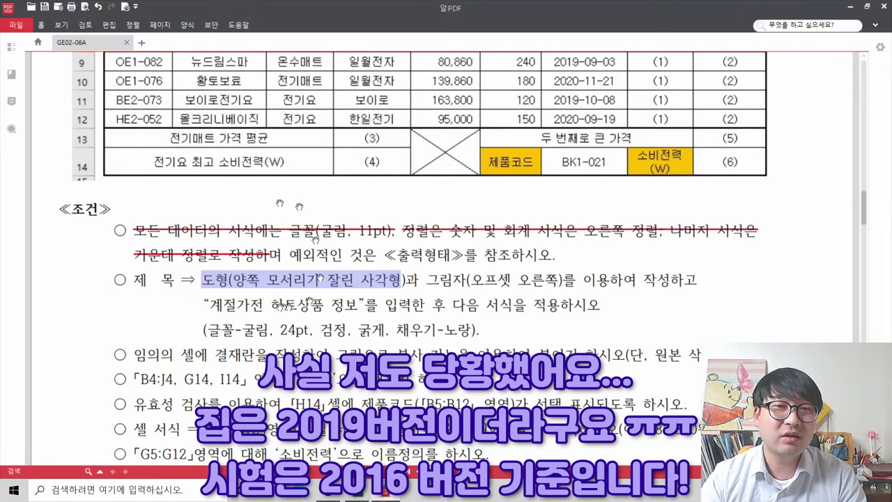
{"action": "key", "text": "alt+Tab"}
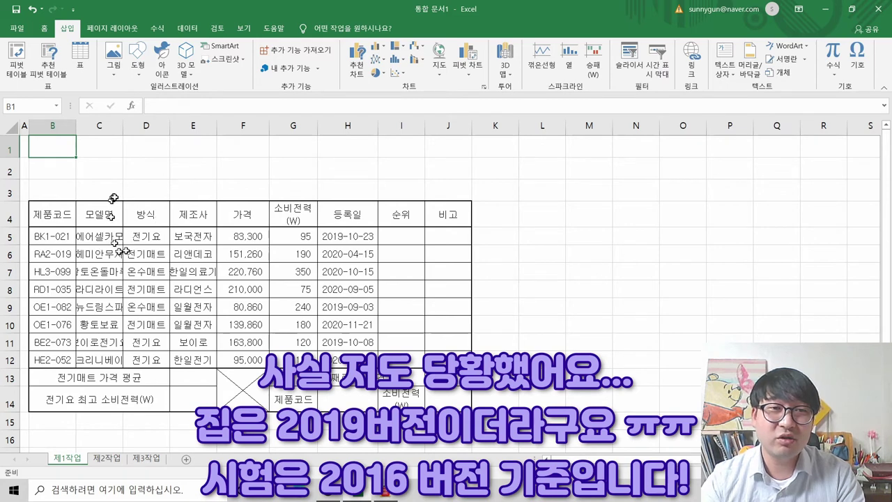
{"action": "left_click", "coordinate": [137, 70]}
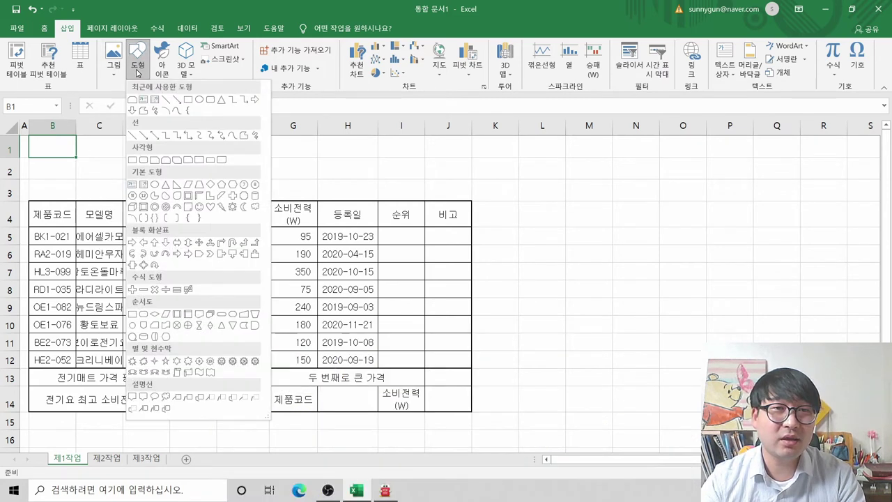
{"action": "left_click", "coordinate": [166, 160]}
{"action": "left_click_drag", "start_coordinate": [60, 148], "coordinate": [409, 291]}
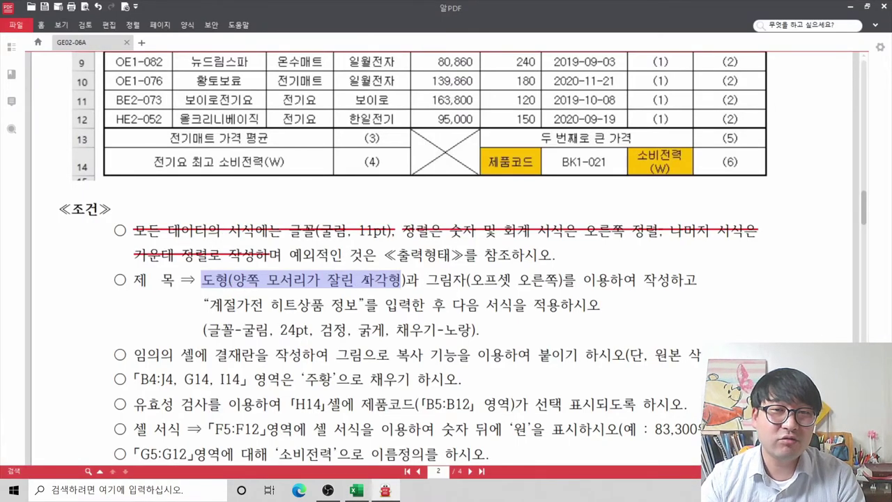
- Highlight the shadow condition in the exam PDF and apply the outer shadow 오프셋: 오른쪽 to the snipped rectangle in Excel
{"action": "left_click_drag", "start_coordinate": [426, 280], "coordinate": [611, 282]}
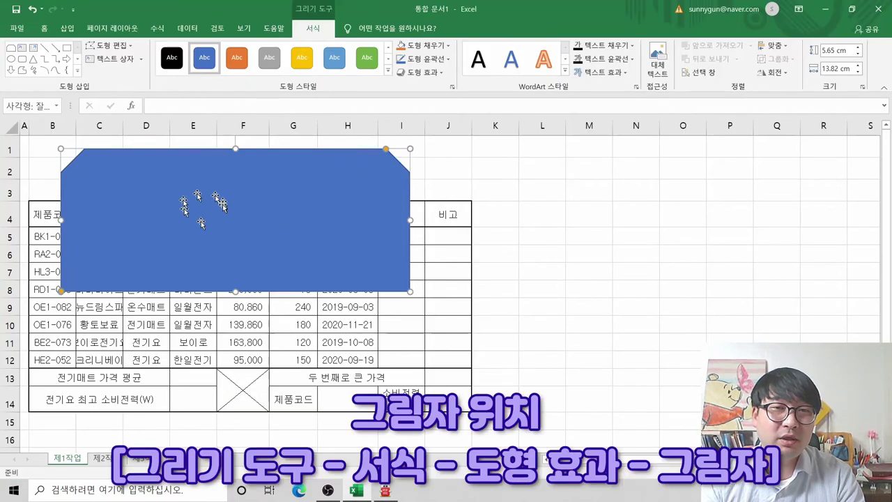
{"action": "left_click", "coordinate": [421, 72]}
{"action": "mouse_move", "coordinate": [423, 121]}
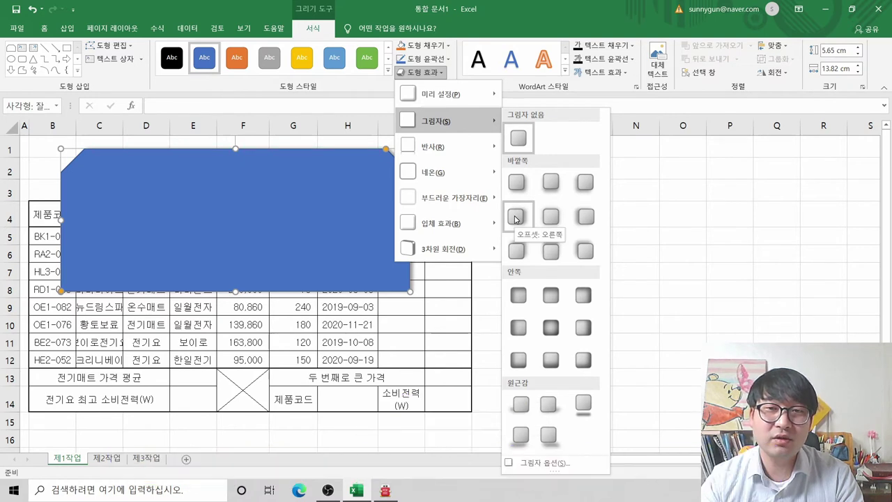
{"action": "left_click", "coordinate": [515, 219]}
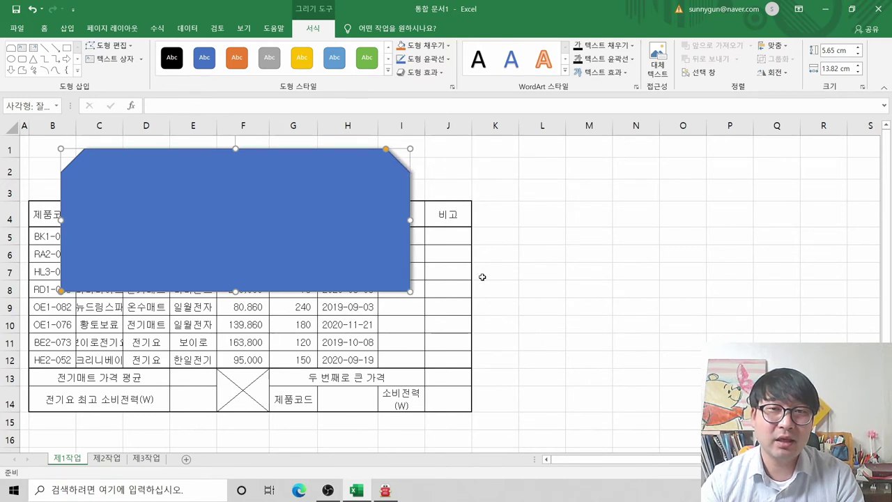
- Check the title text condition "계절가전 히트상품 정보" and the title's appearance in the exam PDF's 출력형태, and return to Excel
{"action": "key", "text": "alt+Tab"}
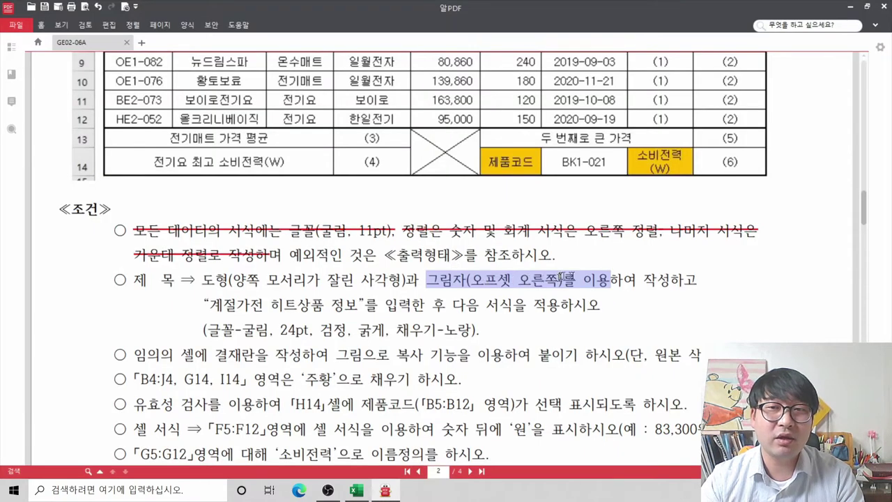
{"action": "left_click_drag", "start_coordinate": [199, 280], "coordinate": [201, 279]}
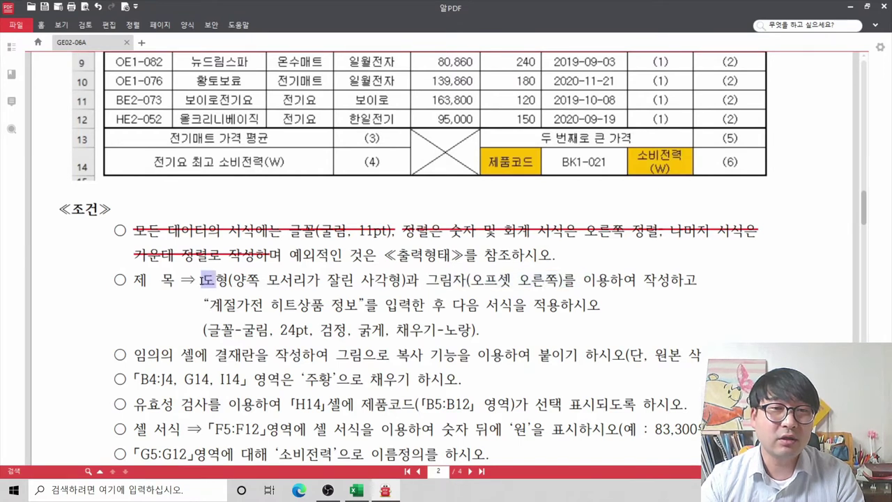
{"action": "left_click_drag", "start_coordinate": [211, 310], "coordinate": [212, 306]}
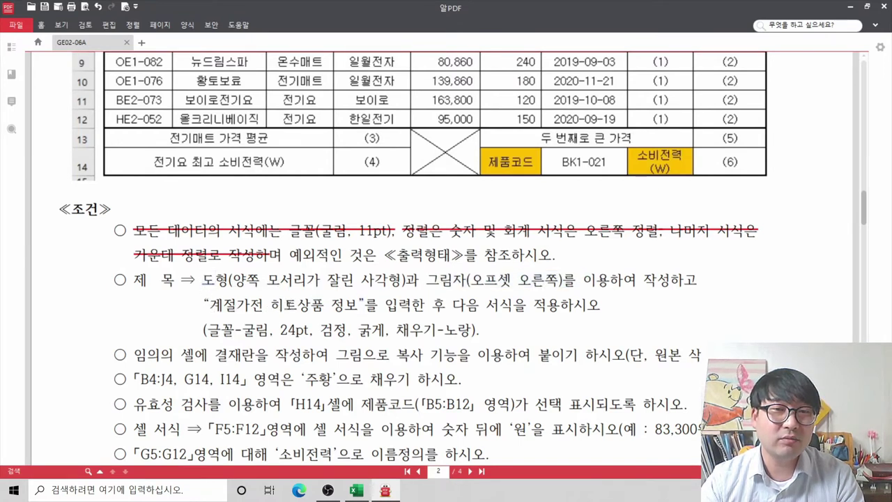
{"action": "left_click_drag", "start_coordinate": [352, 307], "coordinate": [321, 312]}
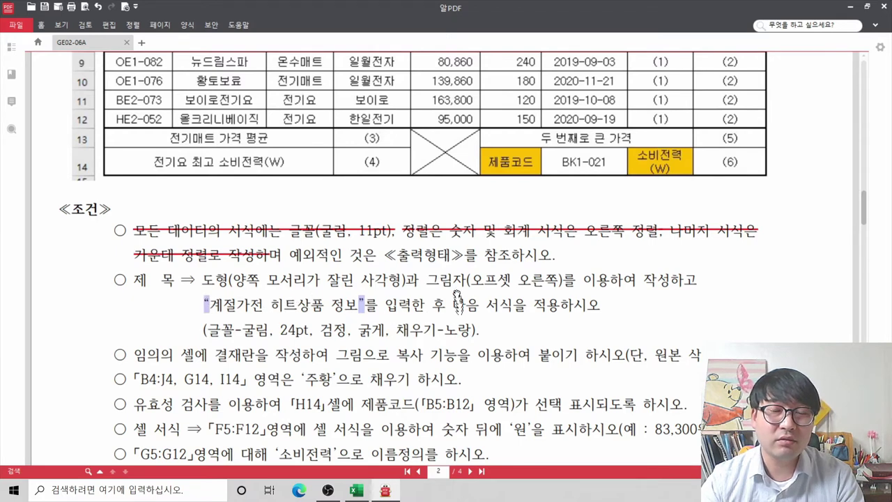
{"action": "scroll", "coordinate": [298, 172], "scroll_direction": "up", "scroll_amount": 3}
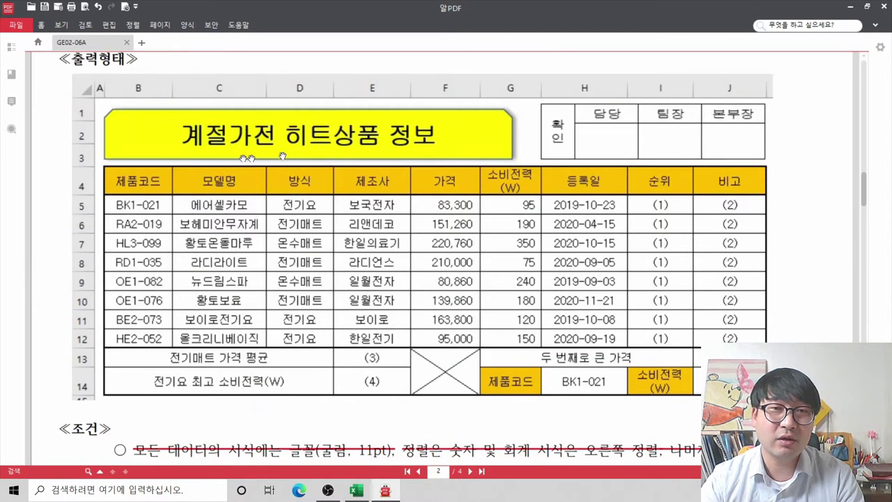
{"action": "key", "text": "alt+Tab"}
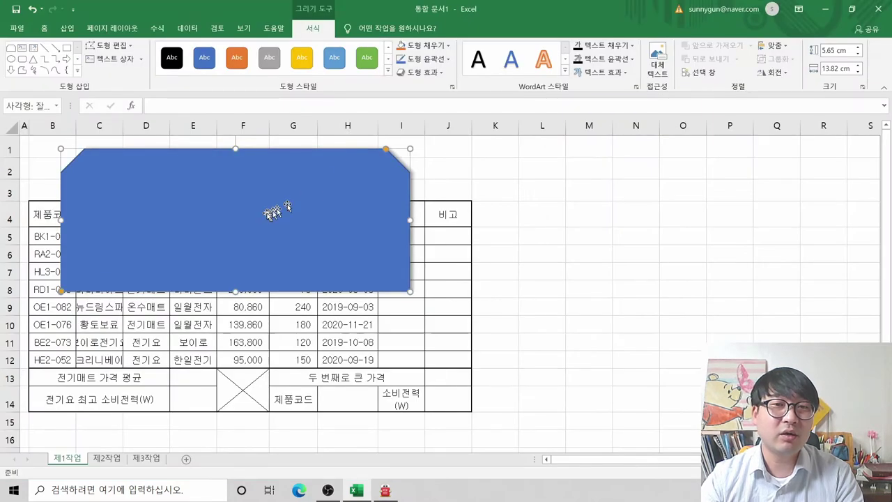
- Enter the title text "계절가전 히트상품 정보" in the snipped rectangle, checking its wording against the exam PDF's 출력형태
{"action": "right_click", "coordinate": [227, 203]}
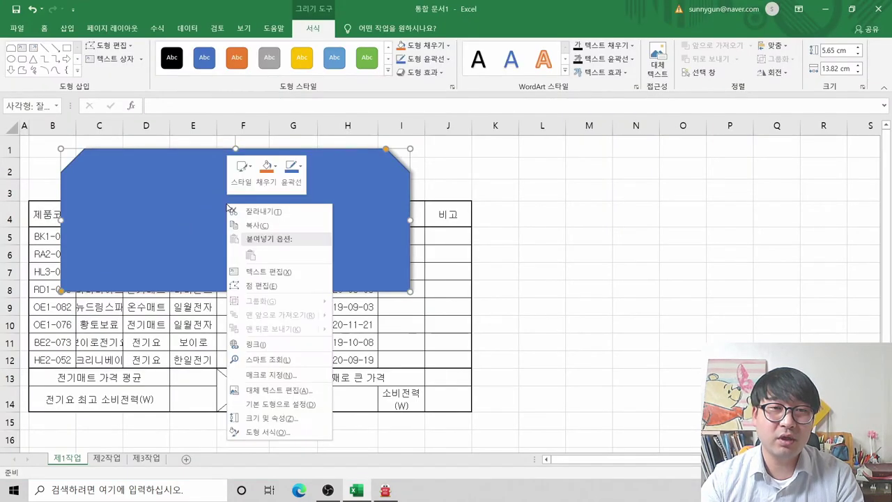
{"action": "left_click", "coordinate": [264, 273]}
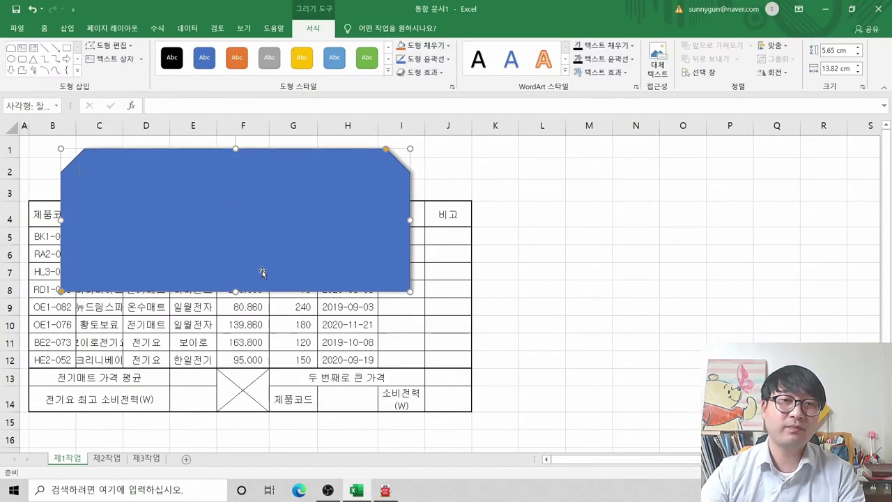
{"action": "key", "text": "alt+Tab"}
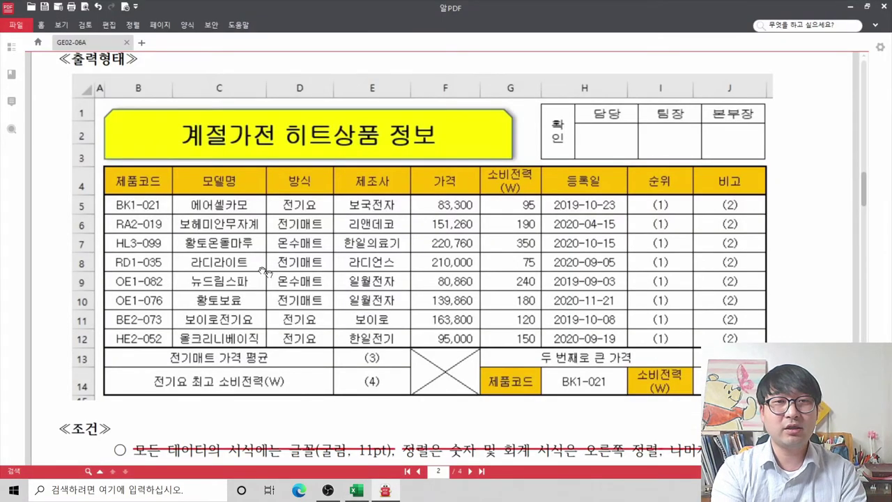
{"action": "key", "text": "alt+Tab"}
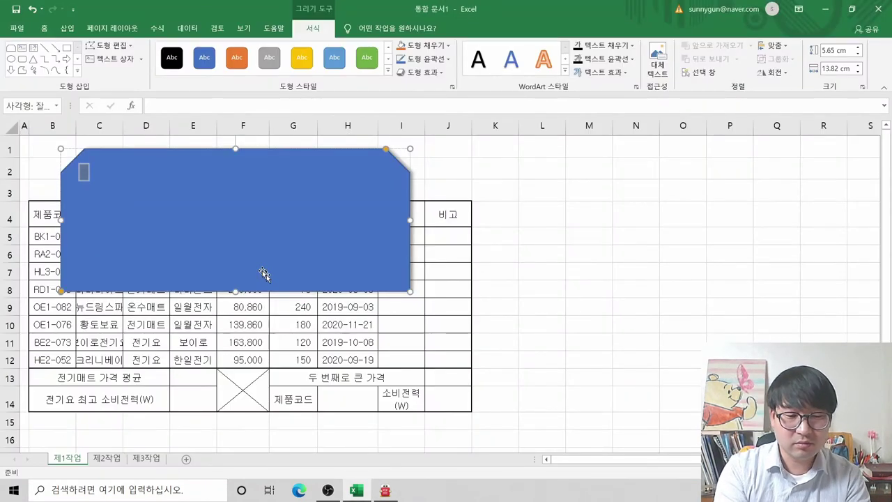
{"action": "type", "text": "계절가전 히트상품"}
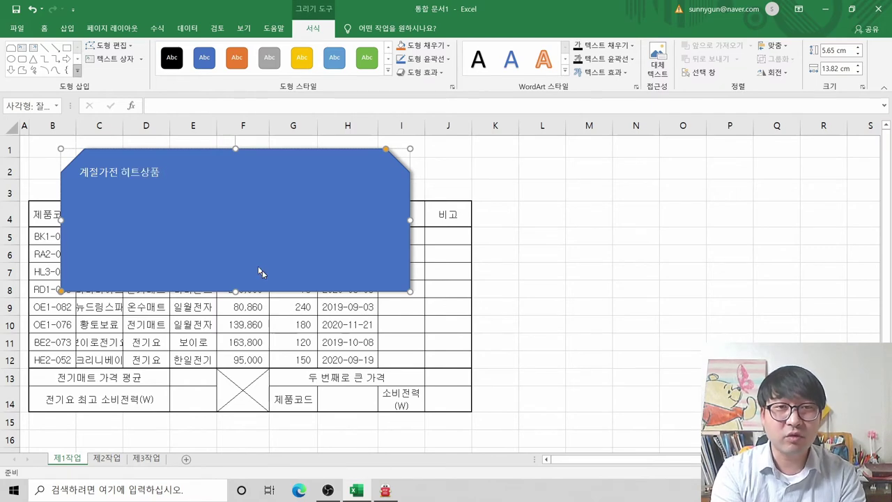
{"action": "key", "text": "alt+Tab"}
{"action": "key", "text": "alt+Tab"}
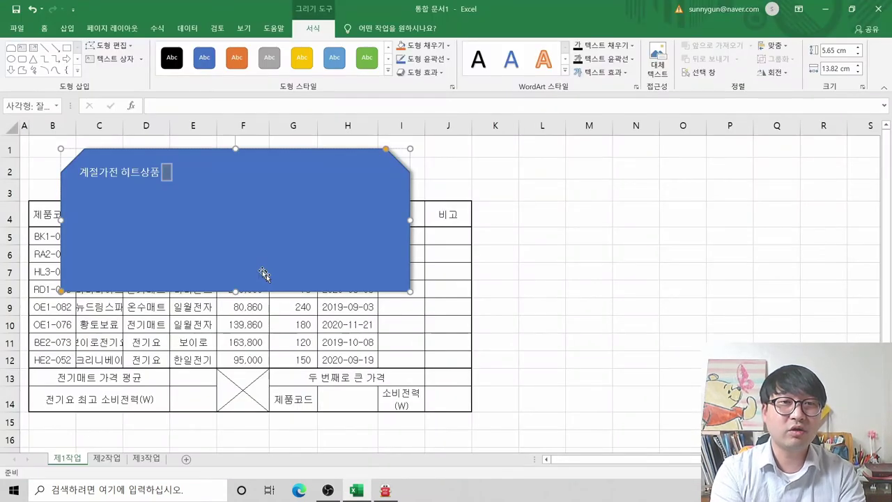
{"action": "type", "text": "정보"}
{"action": "key", "text": "Return"}
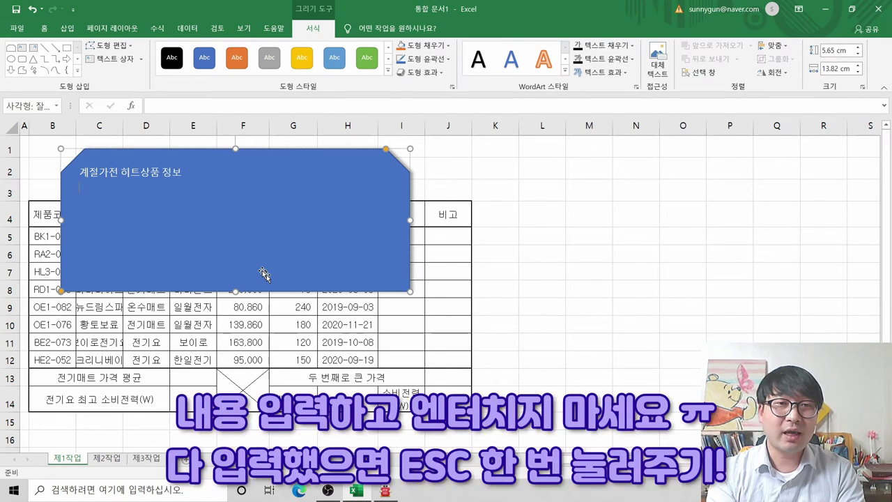
{"action": "left_click", "coordinate": [87, 199]}
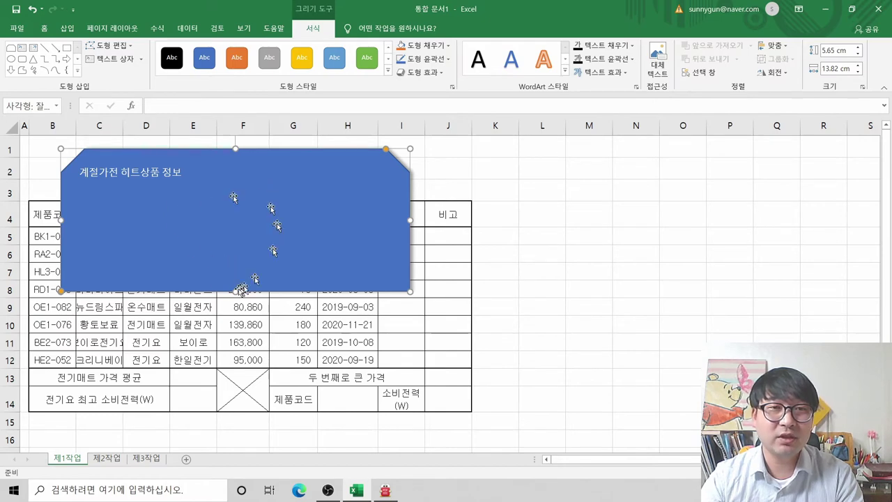
- Highlight the 굴림 font condition in the exam PDF and set the title shape's font to 굴림 in Excel
{"action": "key", "text": "alt+Tab"}
{"action": "scroll", "coordinate": [342, 286], "scroll_direction": "up", "scroll_amount": 2}
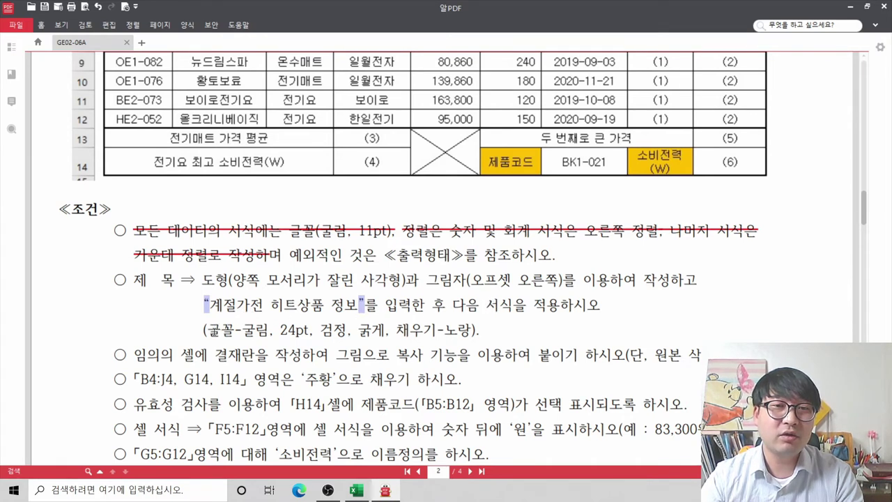
{"action": "double_click", "coordinate": [249, 330]}
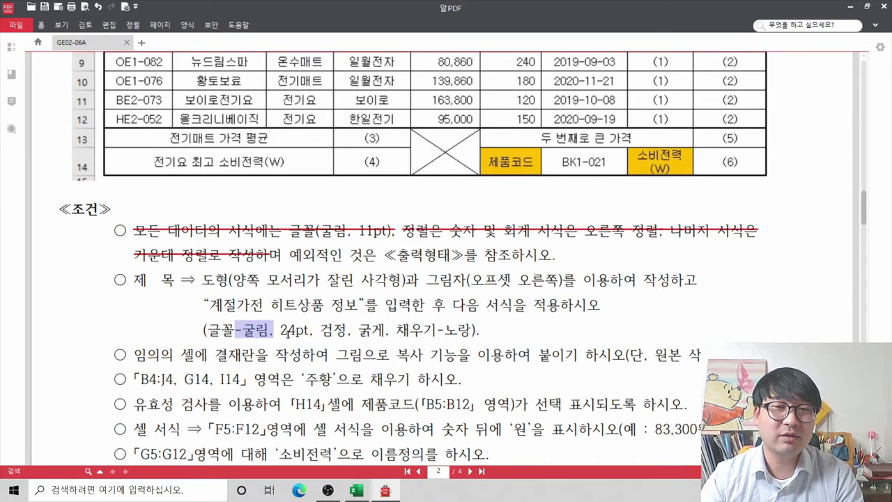
{"action": "key", "text": "alt+Tab"}
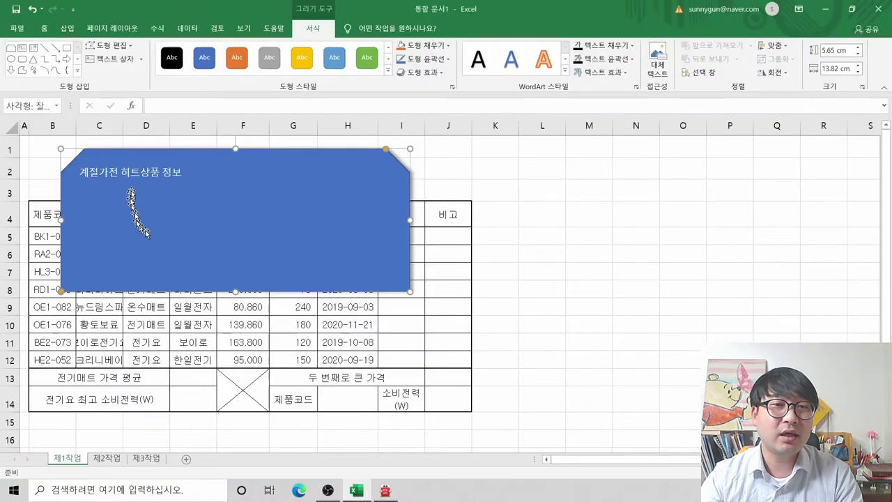
{"action": "left_click", "coordinate": [44, 28]}
{"action": "left_click", "coordinate": [114, 52]}
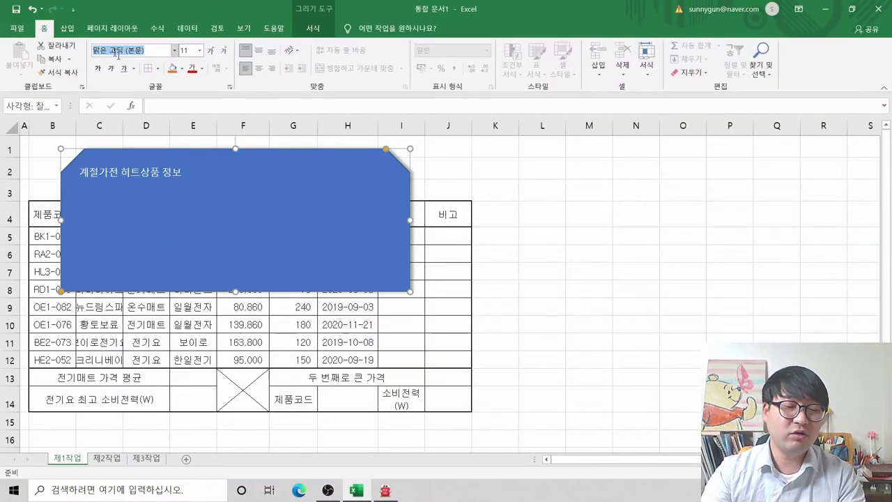
{"action": "type", "text": "굴림"}
{"action": "key", "text": "Return"}
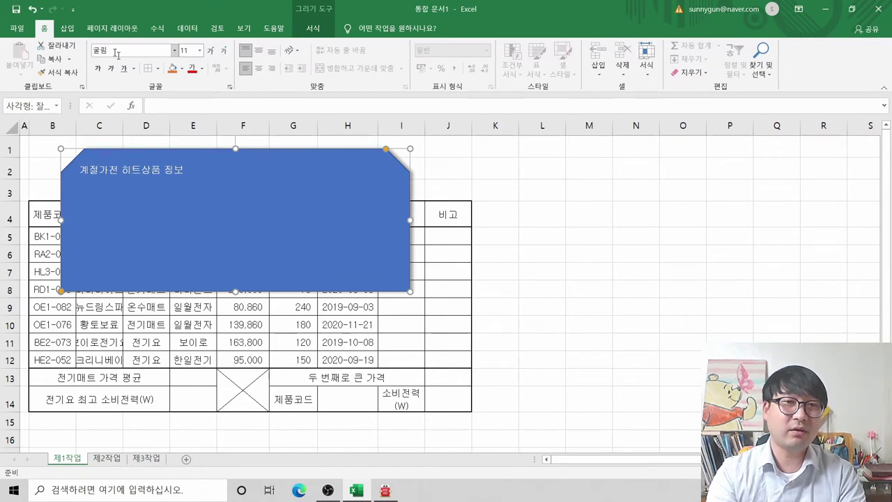
- Check the title's font size condition in the exam PDF and set the title text to 24 pt in Excel
{"action": "key", "text": "alt+Tab"}
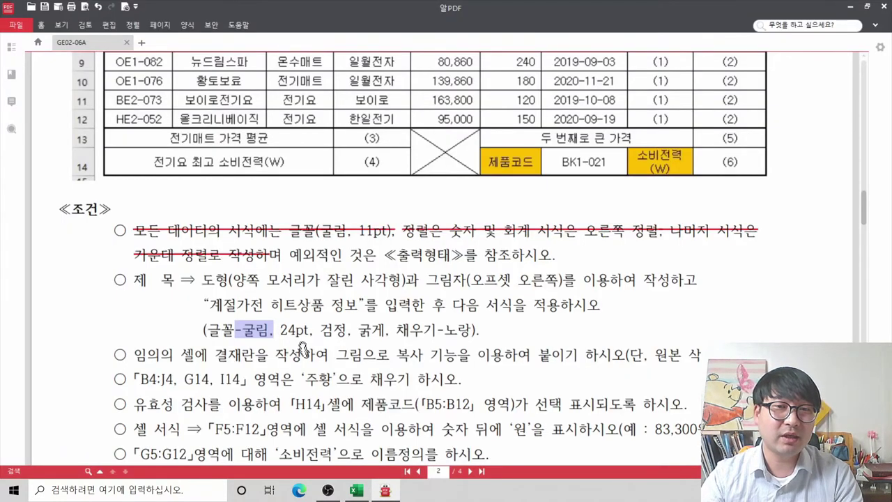
{"action": "key", "text": "alt+Tab"}
{"action": "left_click", "coordinate": [183, 50]}
{"action": "type", "text": "24"}
{"action": "key", "text": "Return"}
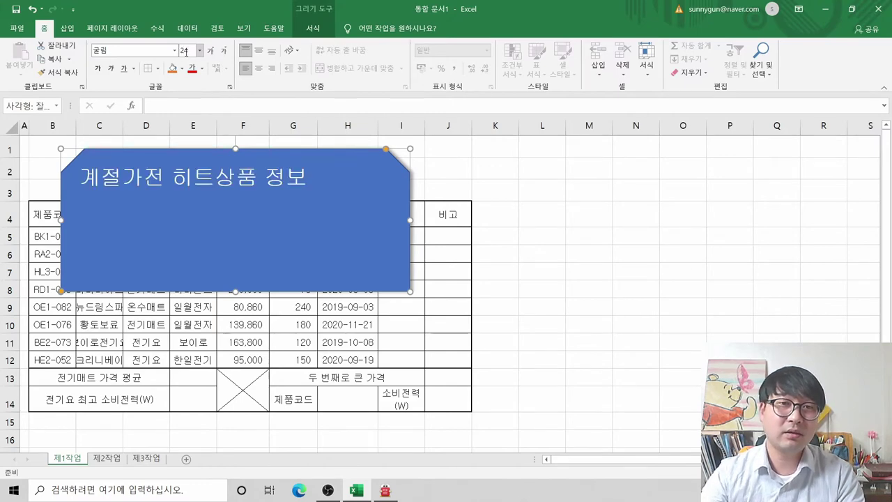
- Check the title's text color and weight conditions in the exam PDF and make the title text black and bold in Excel
{"action": "key", "text": "alt+Tab"}
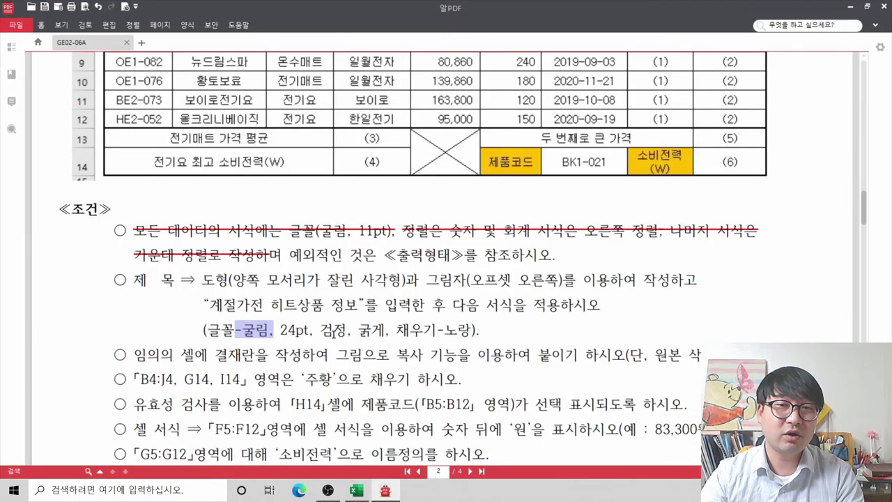
{"action": "key", "text": "alt+Tab"}
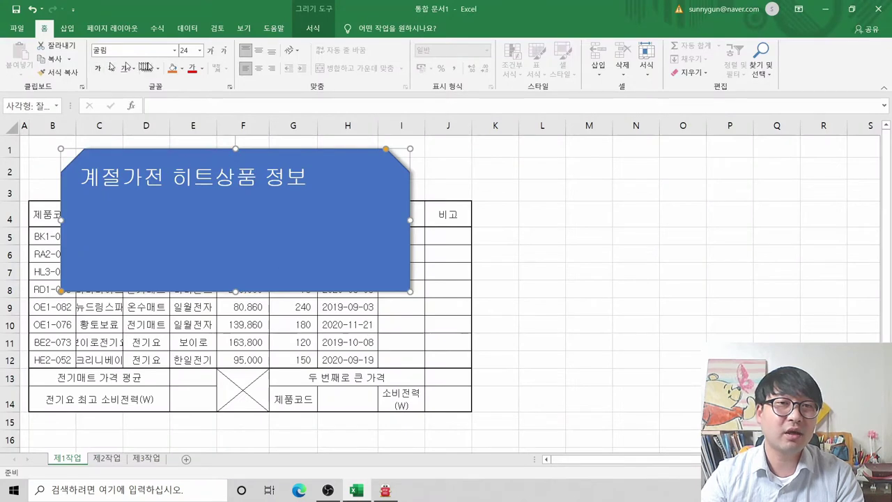
{"action": "left_click", "coordinate": [203, 68]}
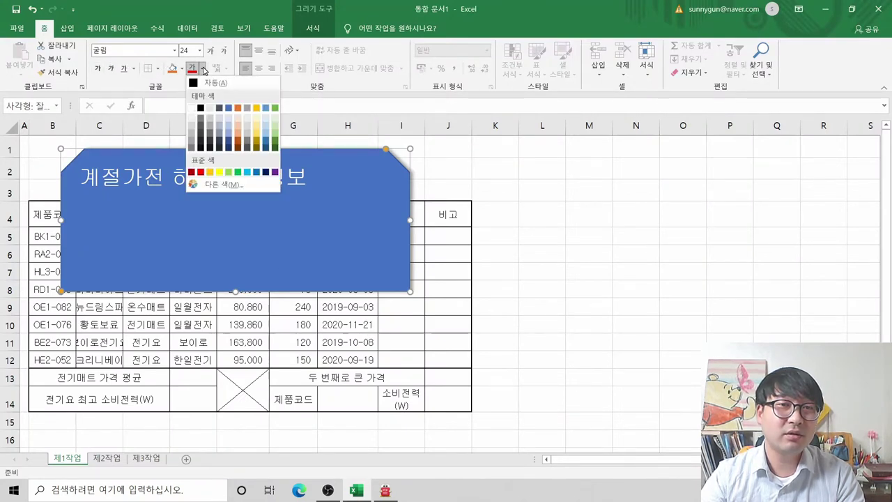
{"action": "left_click", "coordinate": [201, 109]}
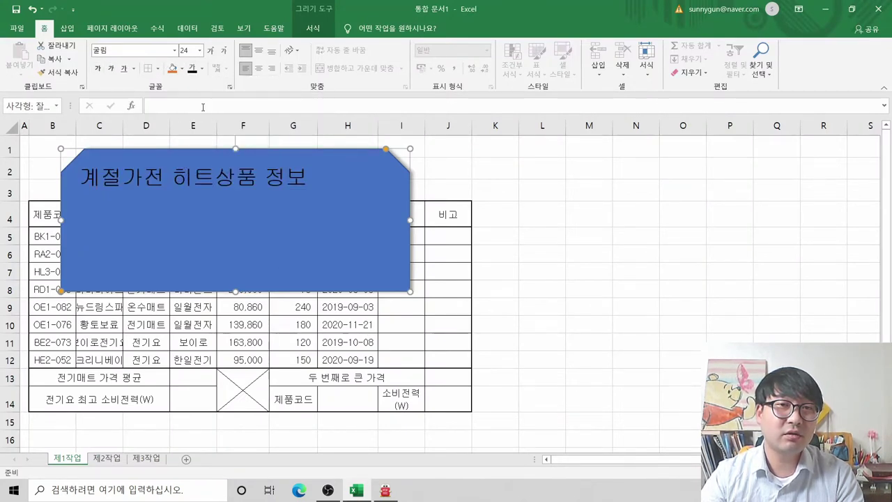
{"action": "left_click", "coordinate": [98, 68]}
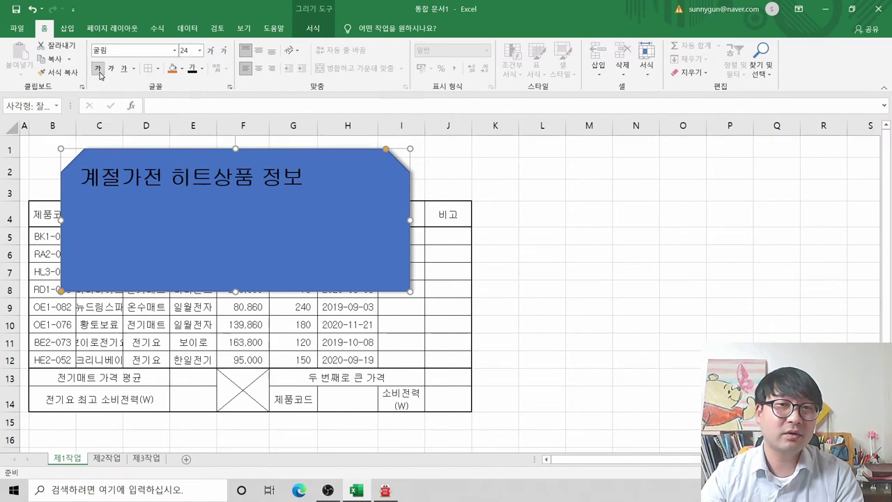
- Check the title's fill condition in the exam PDF and fill the snipped rectangle with the standard color 노랑 in Excel
{"action": "key", "text": "alt+Tab"}
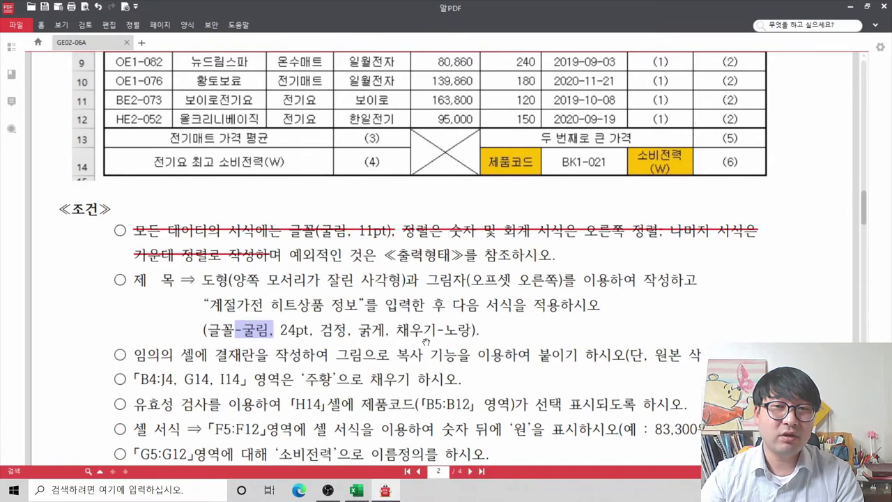
{"action": "key", "text": "alt+Tab"}
{"action": "left_click", "coordinate": [279, 209]}
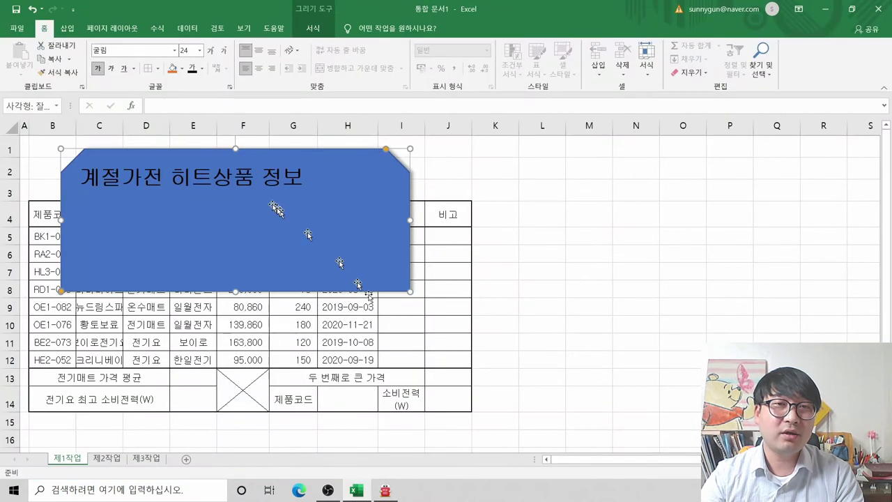
{"action": "left_click", "coordinate": [183, 71]}
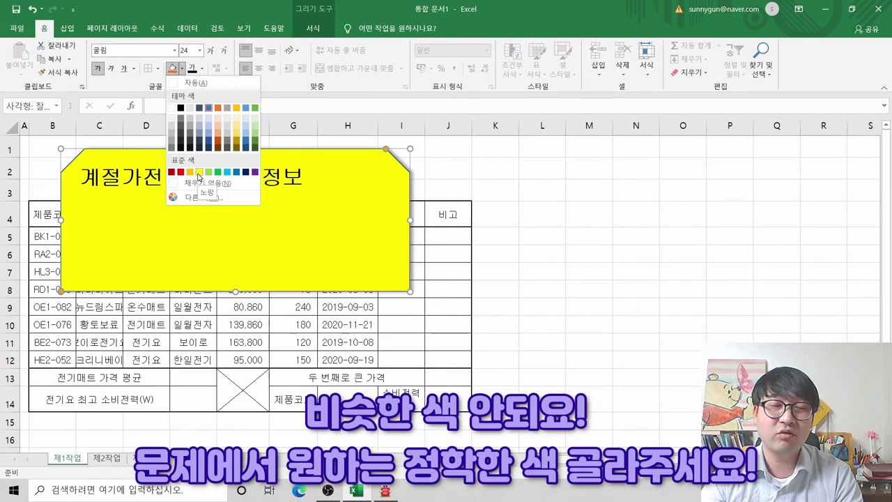
{"action": "left_click", "coordinate": [198, 172]}
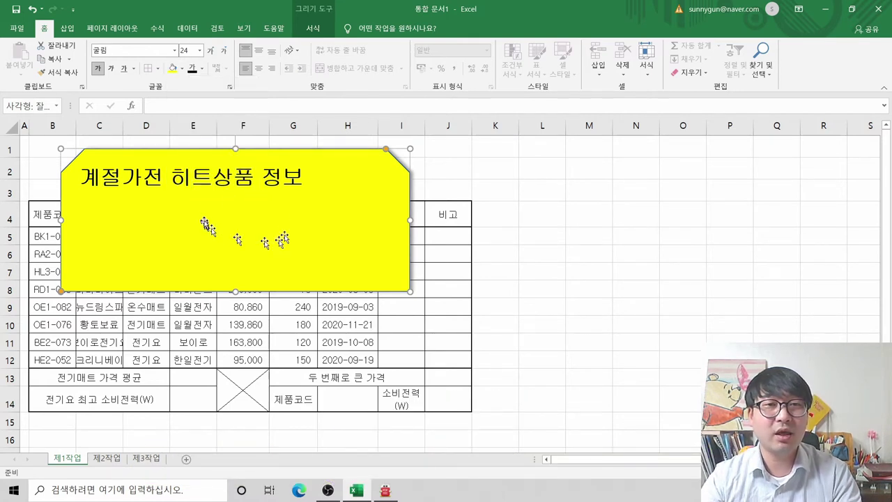
- Compare the title with the exam PDF's 출력형태 and center its text horizontally and vertically within the yellow shape in Excel
{"action": "key", "text": "alt+Tab"}
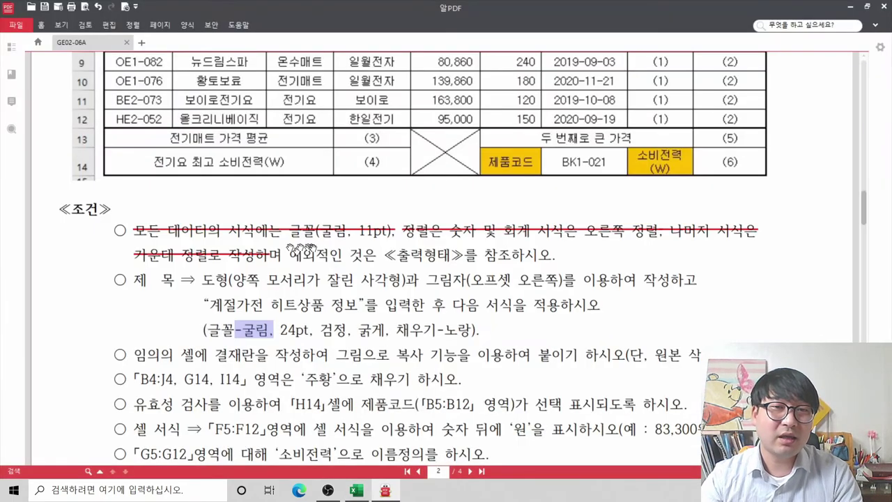
{"action": "scroll", "coordinate": [375, 285], "scroll_direction": "up", "scroll_amount": 5}
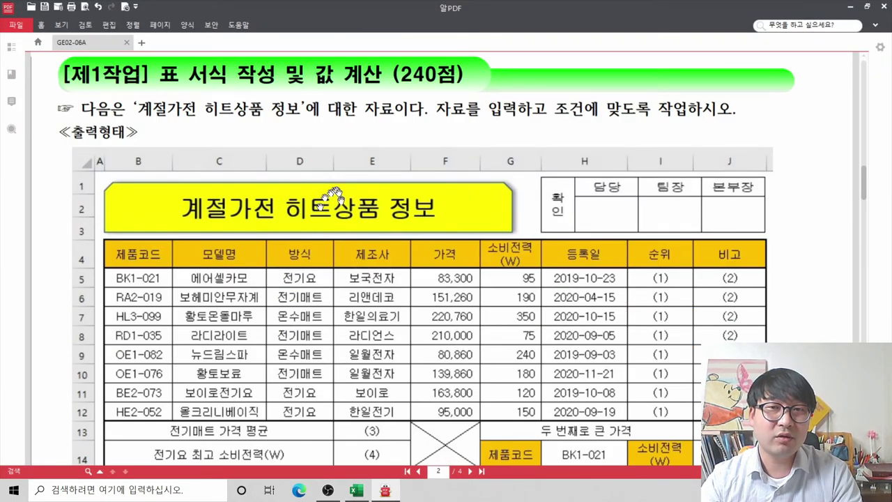
{"action": "key", "text": "alt+Tab"}
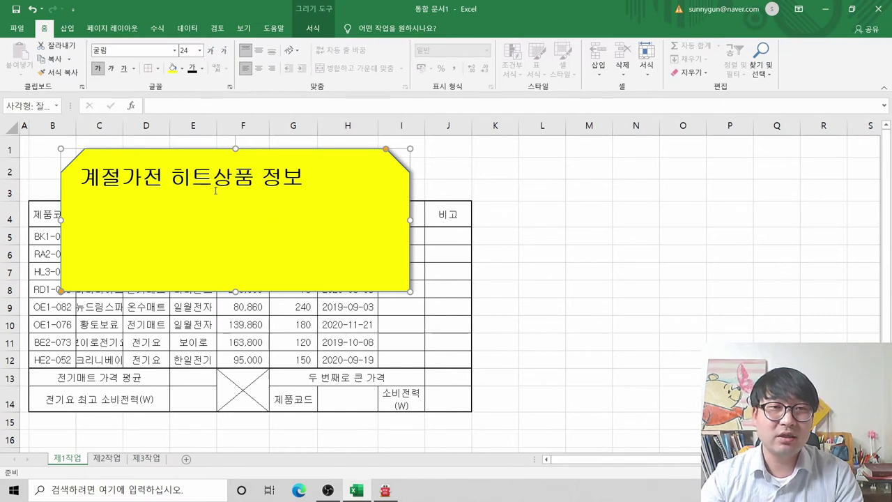
{"action": "key", "text": "alt+Tab"}
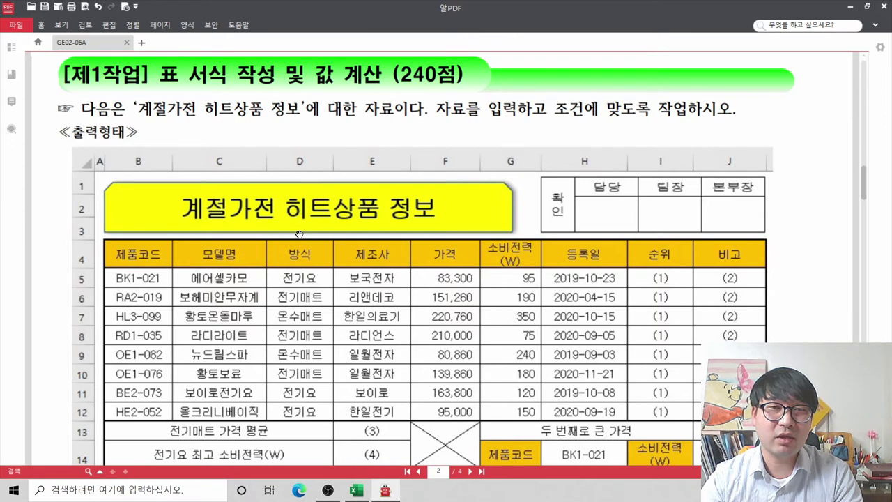
{"action": "key", "text": "alt+Tab"}
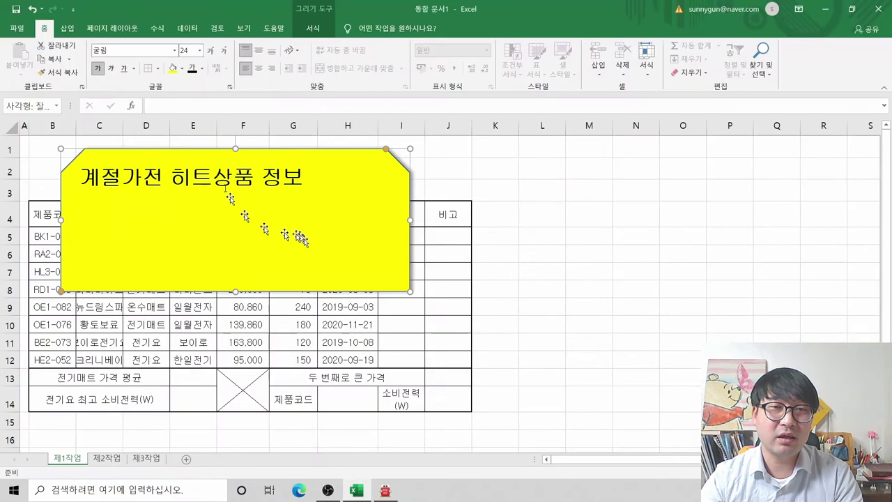
{"action": "left_click", "coordinate": [258, 68]}
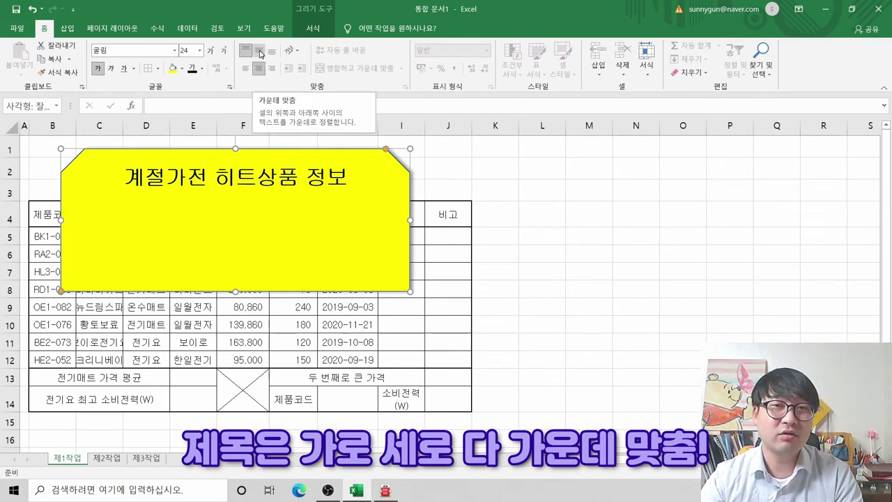
{"action": "left_click", "coordinate": [258, 51]}
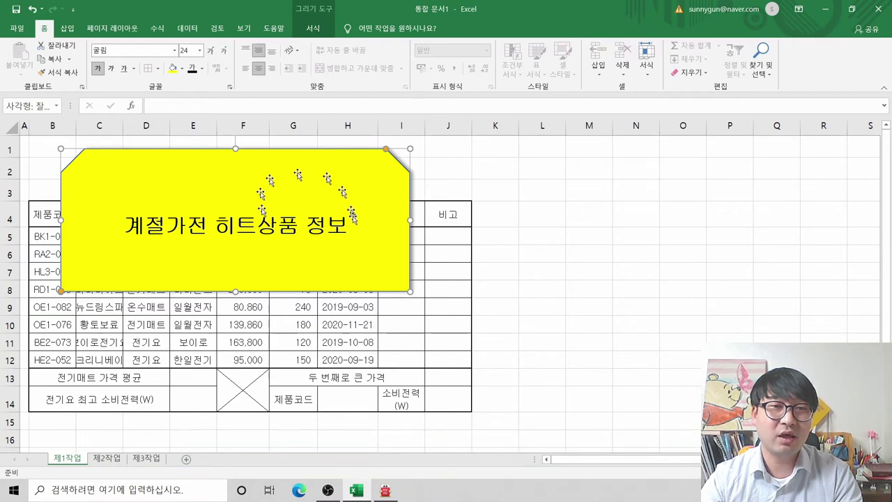
- Check the title's placement in the exam PDF's 출력형태 and move the yellow shape so its upper-left corner sits in cell B1 in Excel
{"action": "key", "text": "alt+Tab"}
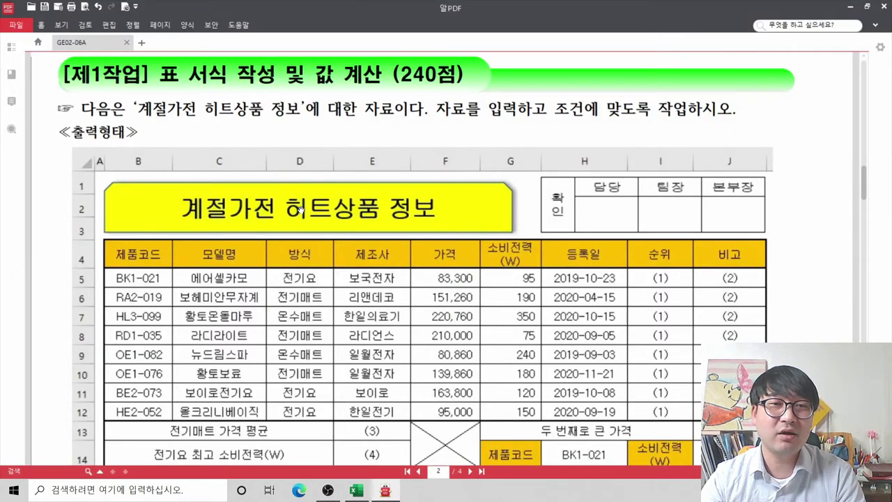
{"action": "key", "text": "alt+Tab"}
{"action": "key", "text": "alt+Tab"}
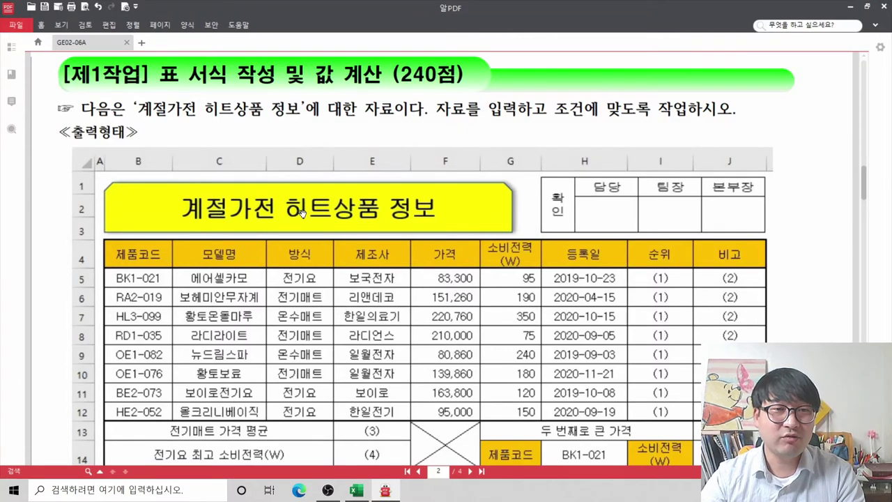
{"action": "key", "text": "alt+Tab"}
{"action": "left_click", "coordinate": [305, 216]}
{"action": "left_click_drag", "start_coordinate": [177, 193], "coordinate": [144, 184]}
{"action": "key", "text": "alt+Tab"}
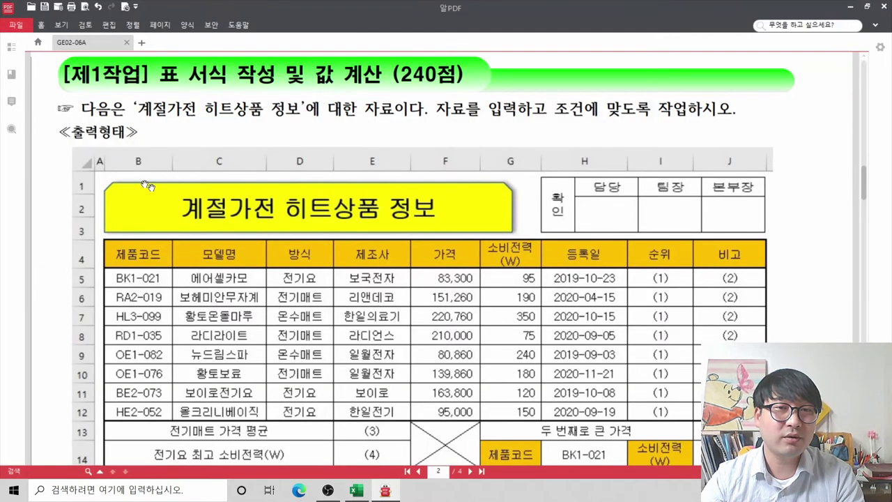
{"action": "key", "text": "alt+Tab"}
{"action": "left_click_drag", "start_coordinate": [144, 183], "coordinate": [145, 185]}
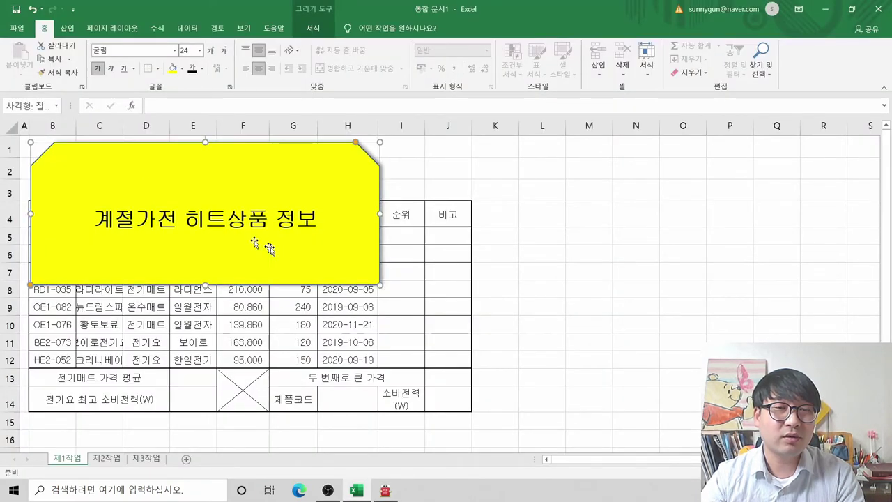
- Shrink the yellow title shape to fit within rows 1 to 3 above the table, comparing it with the exam PDF's 출력형태
{"action": "left_click_drag", "start_coordinate": [379, 285], "coordinate": [349, 194]}
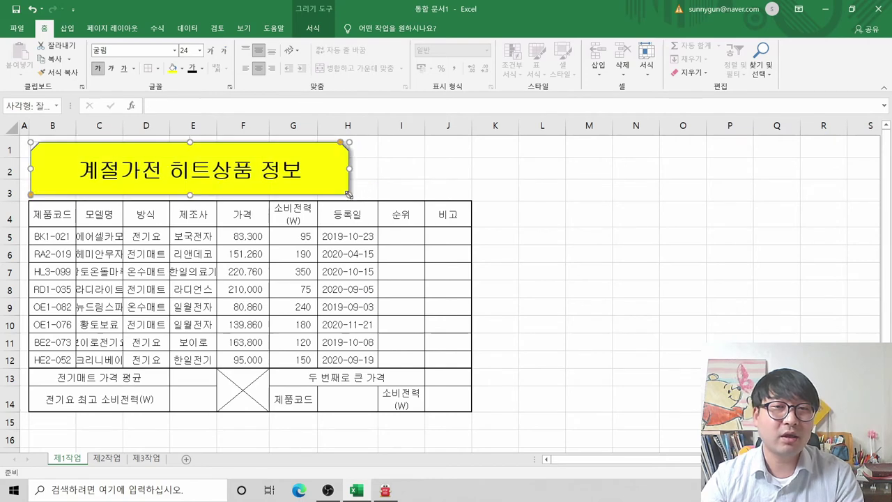
{"action": "key", "text": "alt+Tab"}
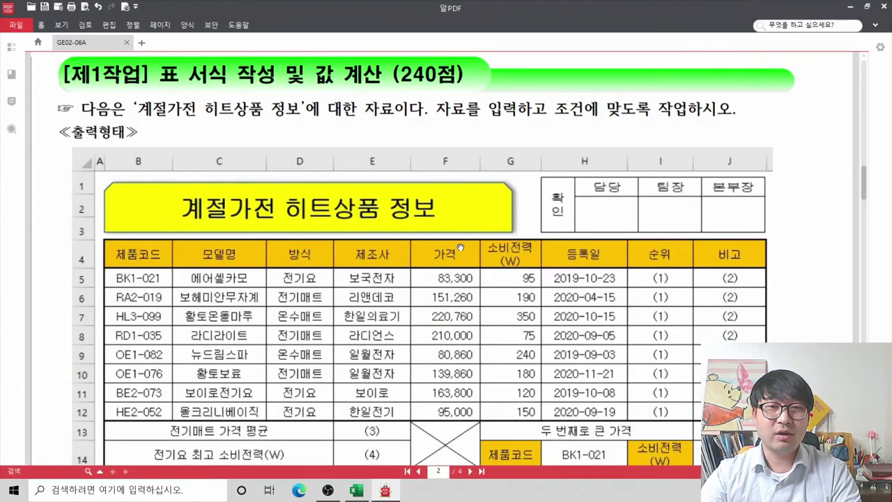
{"action": "key", "text": "alt+Tab"}
{"action": "mouse_move", "coordinate": [50, 254]}
{"action": "left_mouse_down"}
{"action": "mouse_move", "coordinate": [310, 254]}
{"action": "mouse_move", "coordinate": [402, 263]}
{"action": "mouse_move", "coordinate": [395, 325]}
{"action": "mouse_move", "coordinate": [202, 325]}
{"action": "mouse_move", "coordinate": [364, 311]}
{"action": "left_mouse_up"}
{"action": "key", "text": "alt+Tab"}
{"action": "key", "text": "alt+Tab"}
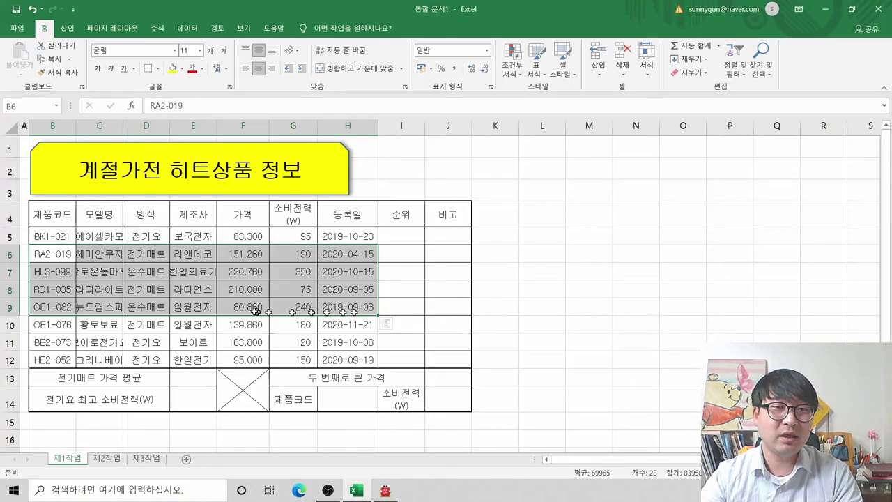
{"action": "left_click", "coordinate": [99, 255]}
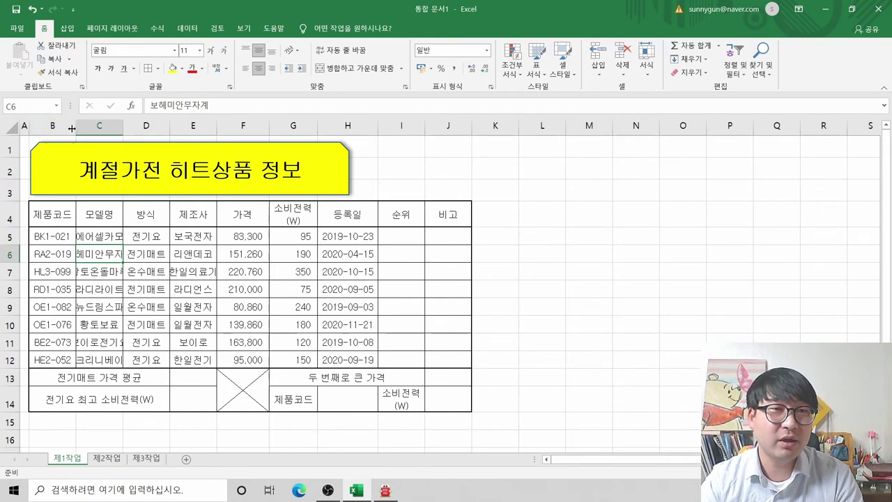
{"action": "left_click_drag", "start_coordinate": [79, 130], "coordinate": [304, 128]}
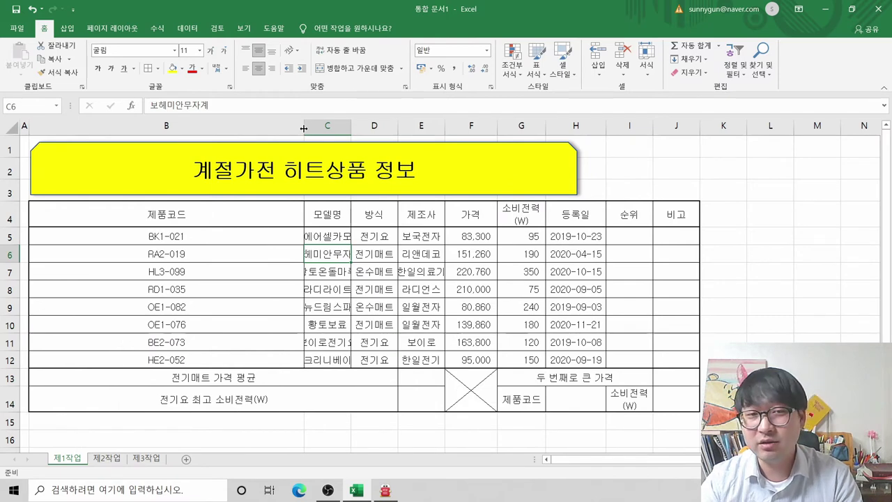
{"action": "key", "text": "alt+Tab"}
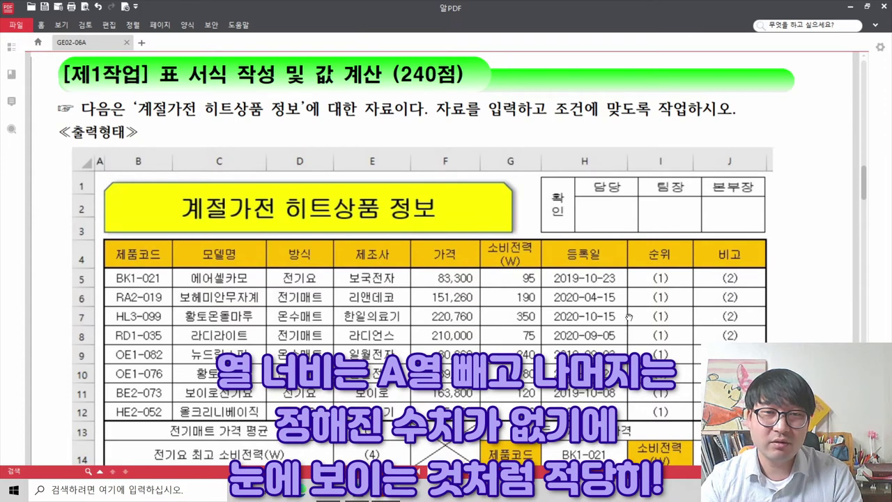
{"action": "key", "text": "alt+Tab"}
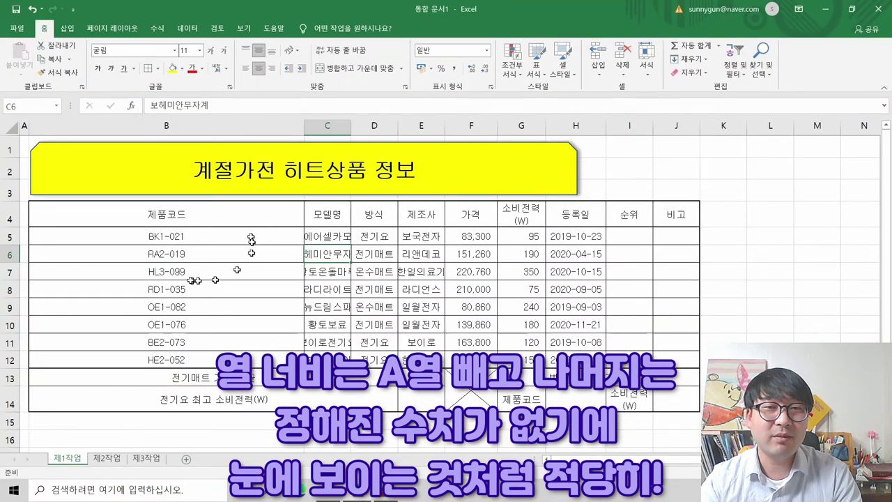
{"action": "double_click", "coordinate": [301, 126]}
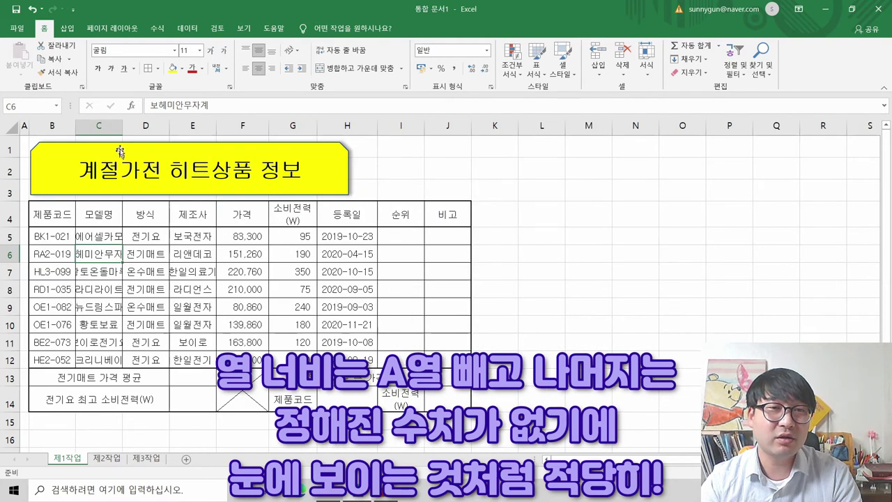
- AutoFit column C to its model names in Excel and widen columns B and C a little to resemble the exam PDF's 출력형태
{"action": "double_click", "coordinate": [122, 125]}
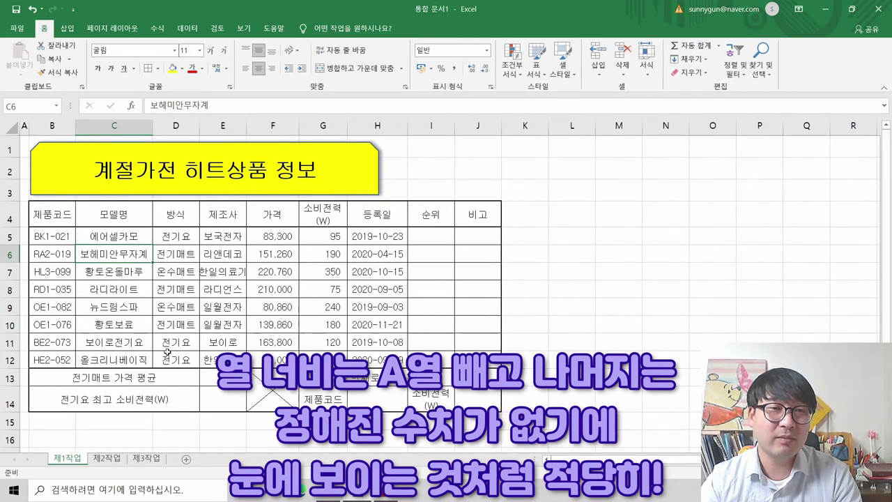
{"action": "key", "text": "alt+Tab"}
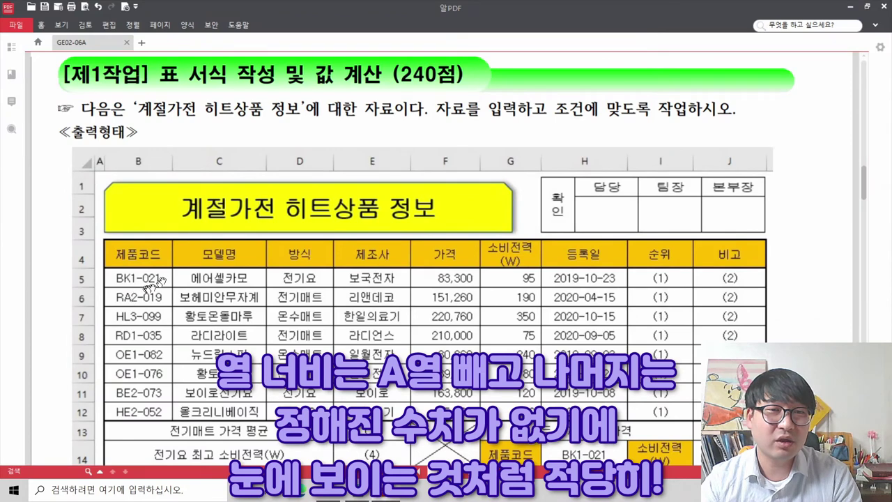
{"action": "key", "text": "alt+Tab"}
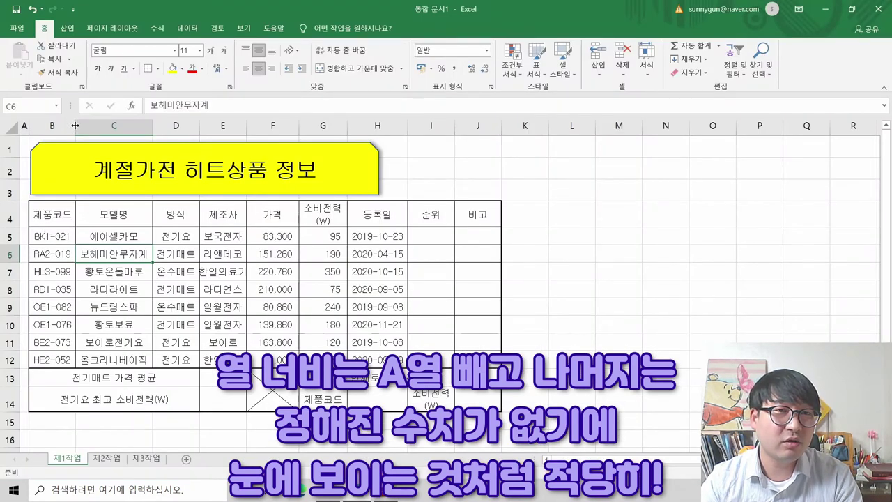
{"action": "left_click_drag", "start_coordinate": [76, 125], "coordinate": [87, 125]}
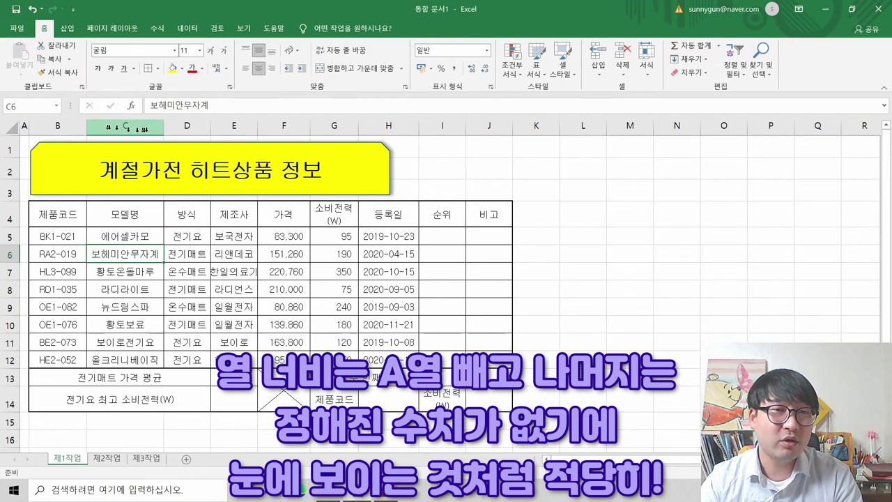
{"action": "left_click_drag", "start_coordinate": [164, 130], "coordinate": [182, 129]}
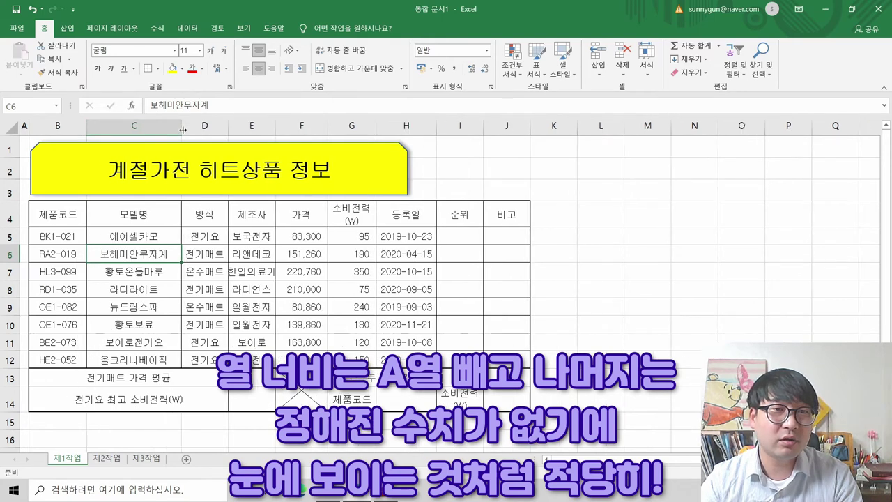
- Check the column proportions in the exam PDF's 출력형태 and adjust the widths of columns C through J in Excel to resemble them
{"action": "key", "text": "alt+Tab"}
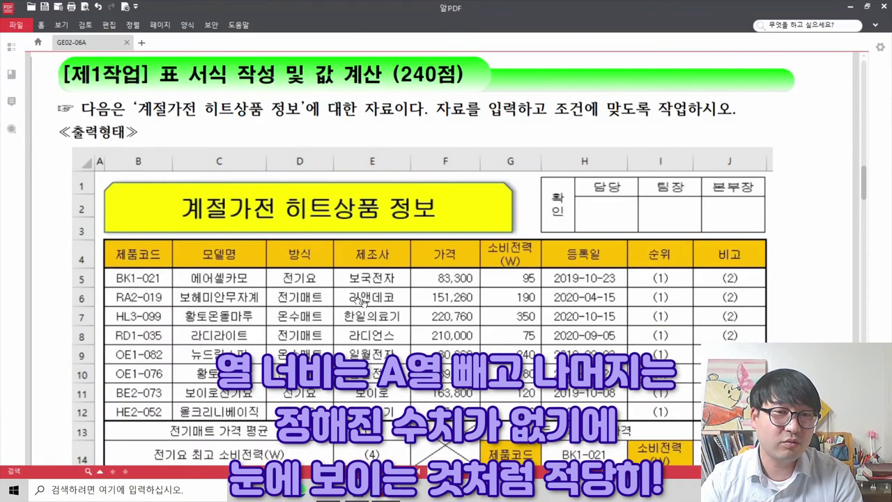
{"action": "key", "text": "alt+Tab"}
{"action": "left_click_drag", "start_coordinate": [178, 125], "coordinate": [232, 125]}
{"action": "left_click_drag", "start_coordinate": [279, 125], "coordinate": [300, 126]}
{"action": "left_click_drag", "start_coordinate": [354, 126], "coordinate": [413, 125]}
{"action": "key", "text": "alt+Tab"}
{"action": "key", "text": "alt+Tab"}
{"action": "left_click_drag", "start_coordinate": [474, 125], "coordinate": [489, 125]}
{"action": "key", "text": "alt+Tab"}
{"action": "key", "text": "alt+Tab"}
{"action": "left_click_drag", "start_coordinate": [582, 125], "coordinate": [610, 126]}
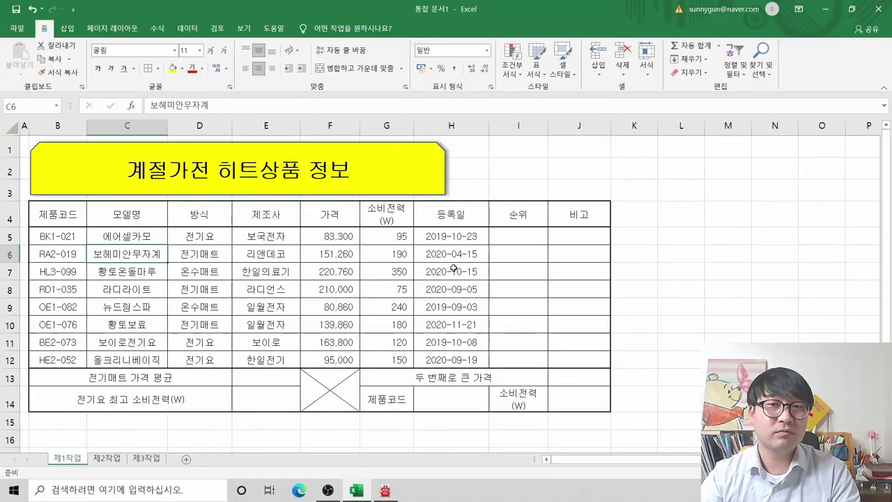
- Compare the table and title with the exam PDF's 출력형태 and lower the yellow shape's upper edge slightly within row 1 in Excel
{"action": "key", "text": "alt+Tab"}
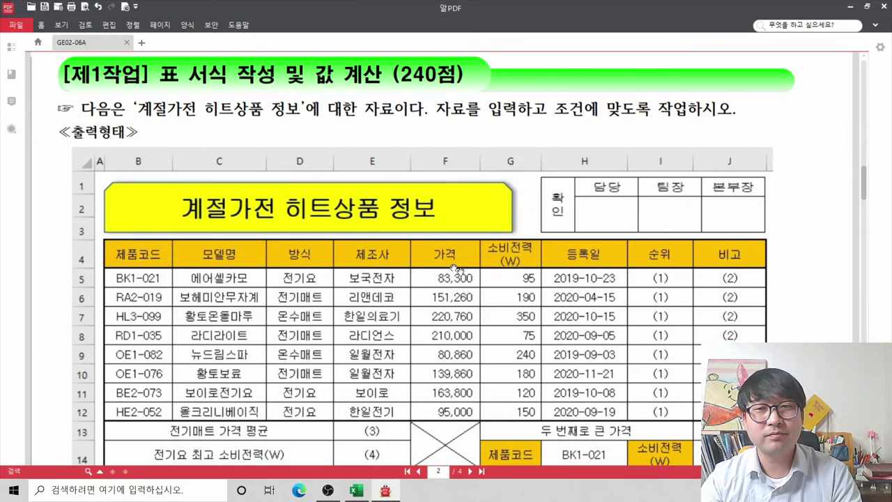
{"action": "key", "text": "alt+Tab"}
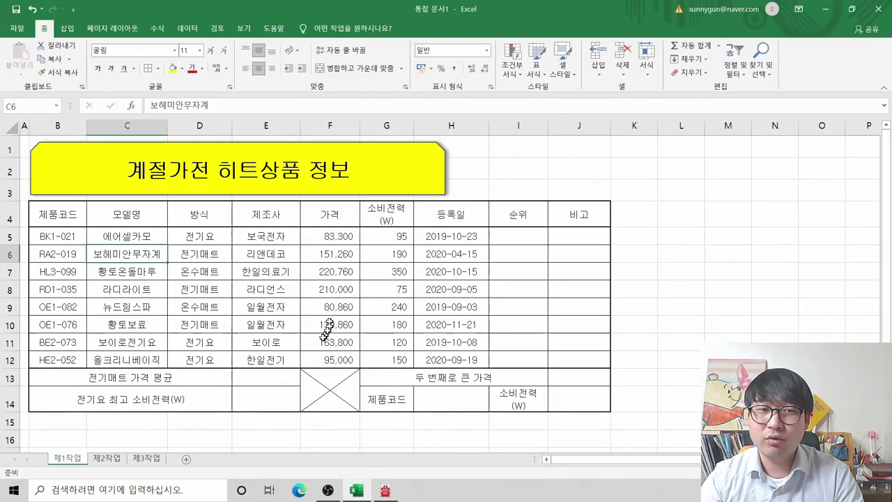
{"action": "key", "text": "alt+Tab"}
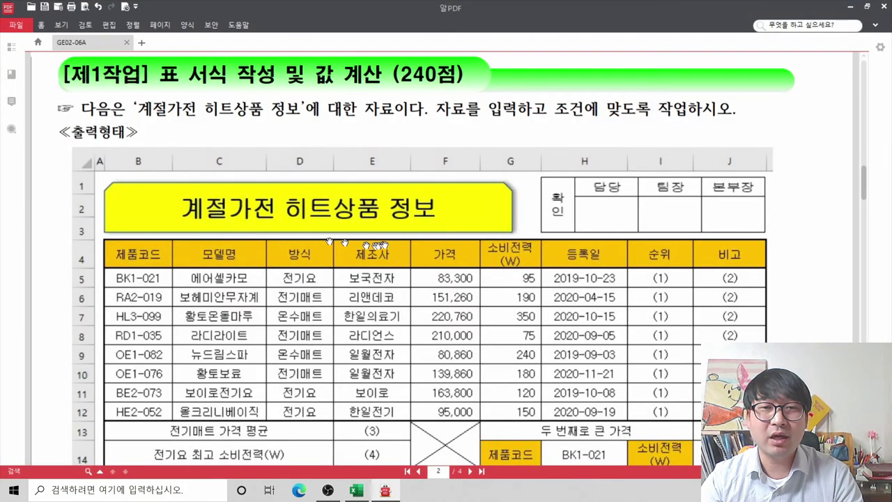
{"action": "key", "text": "alt+Tab"}
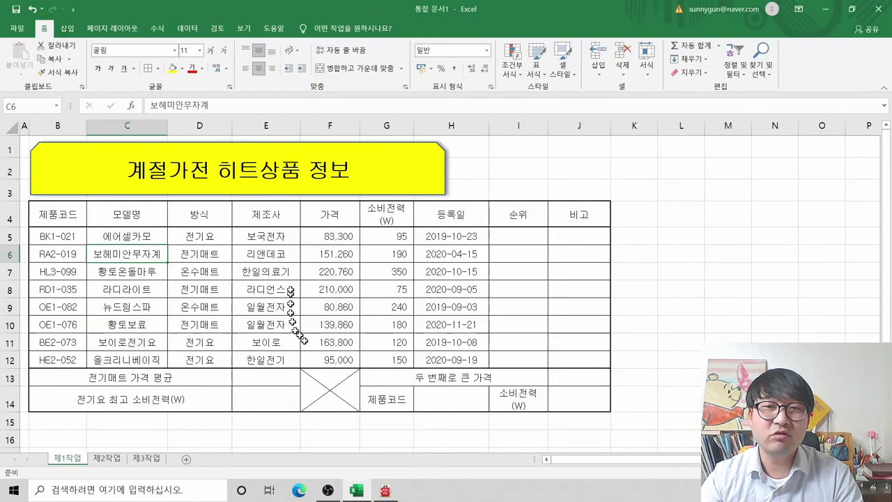
{"action": "key", "text": "alt+Tab"}
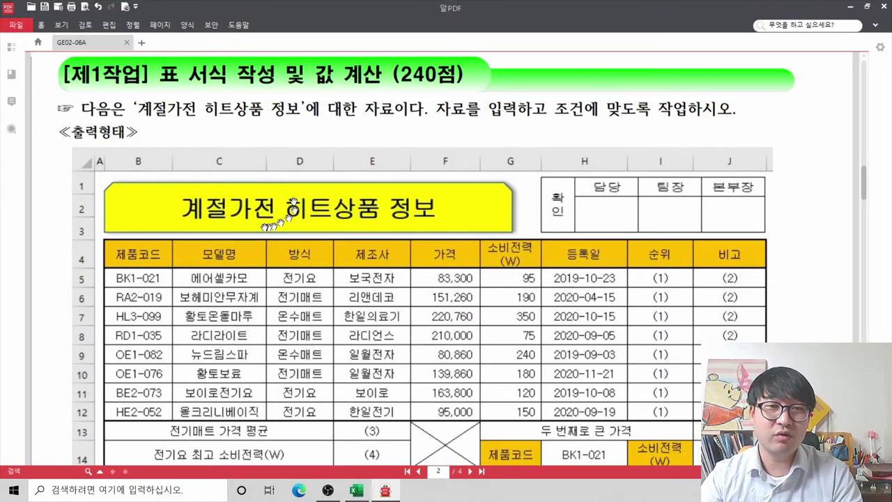
{"action": "key", "text": "alt+Tab"}
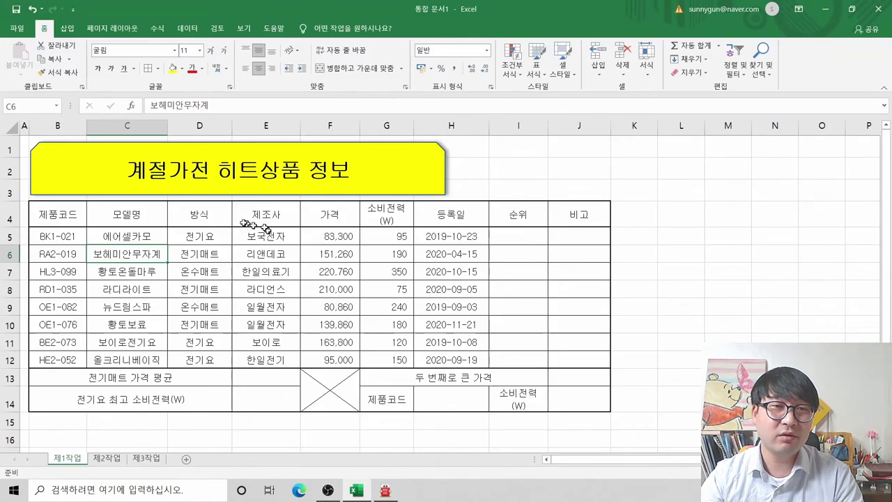
{"action": "left_click", "coordinate": [180, 194]}
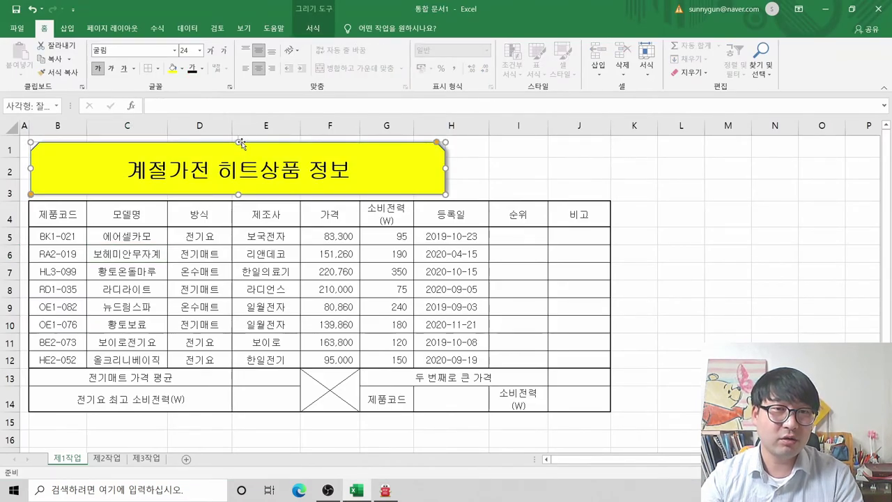
{"action": "left_click_drag", "start_coordinate": [239, 142], "coordinate": [239, 144]}
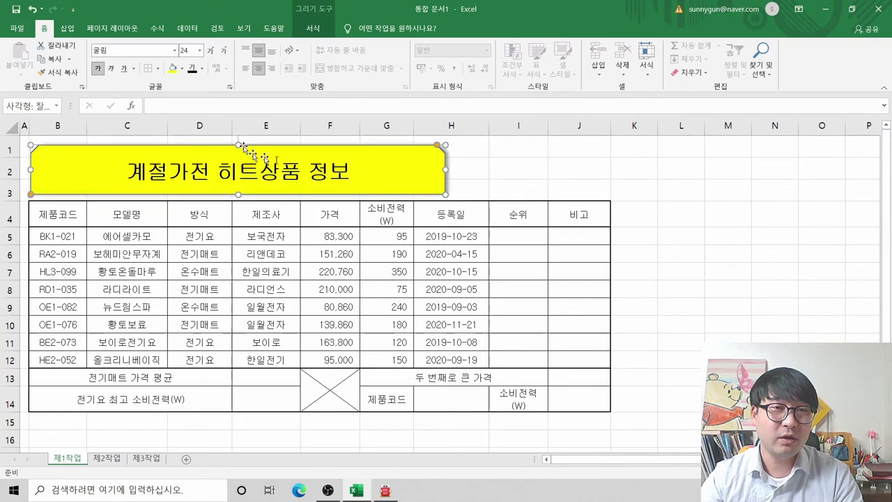
- Check the title's width in the exam PDF's 출력형태 and narrow the yellow shape in Excel so it ends around the middle of column G
{"action": "key", "text": "alt+Tab"}
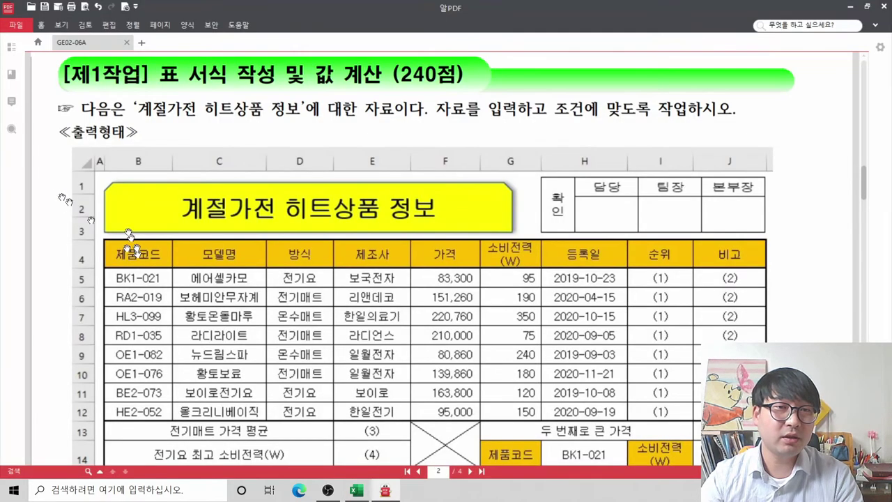
{"action": "key", "text": "alt+Tab"}
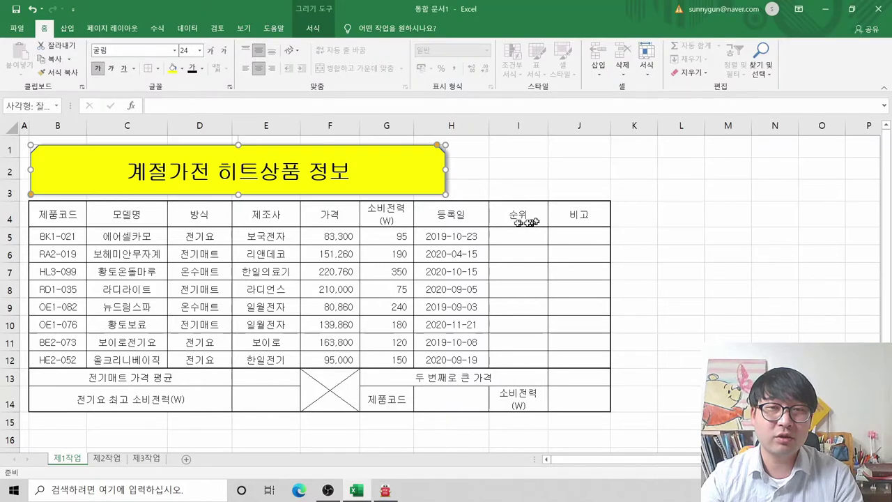
{"action": "left_click_drag", "start_coordinate": [441, 169], "coordinate": [388, 174]}
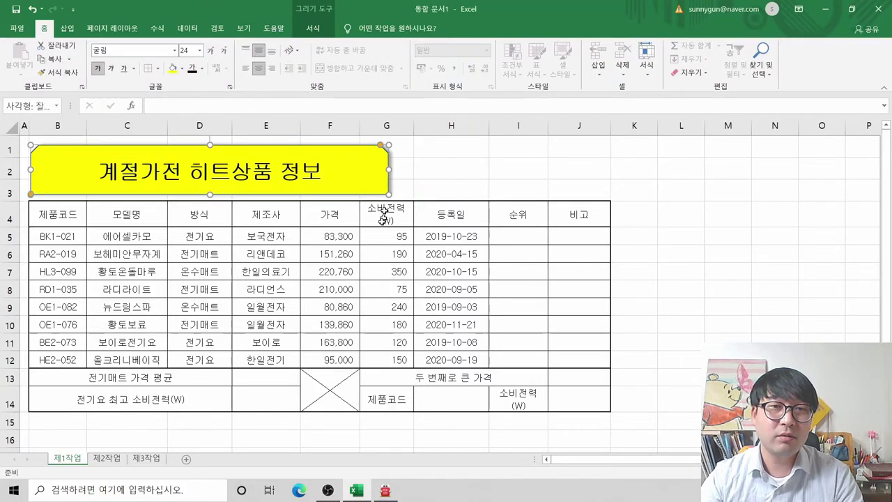
{"action": "key", "text": "alt+Tab"}
{"action": "key", "text": "alt+Tab"}
{"action": "key", "text": "alt+Tab"}
{"action": "key", "text": "alt+Tab"}
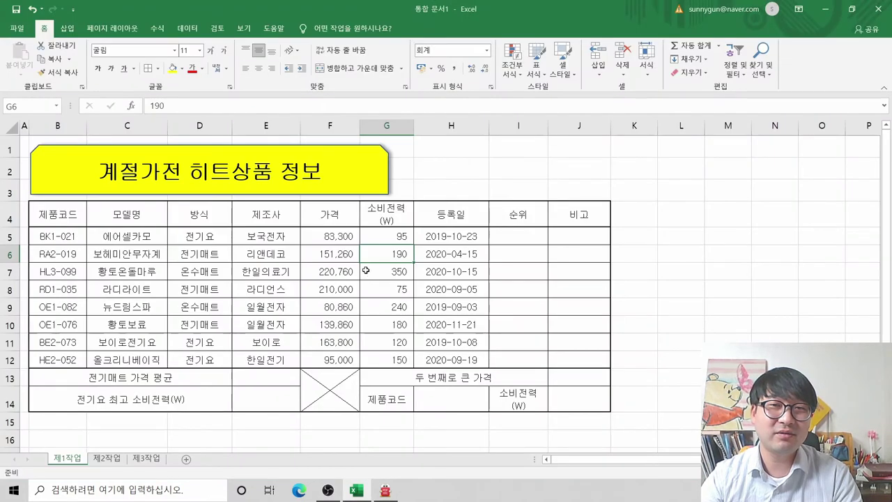
- Strike through the completed 제목 condition under 조건 in the exam PDF
{"action": "key", "text": "alt+Tab"}
{"action": "scroll", "coordinate": [357, 276], "scroll_direction": "down", "scroll_amount": 6}
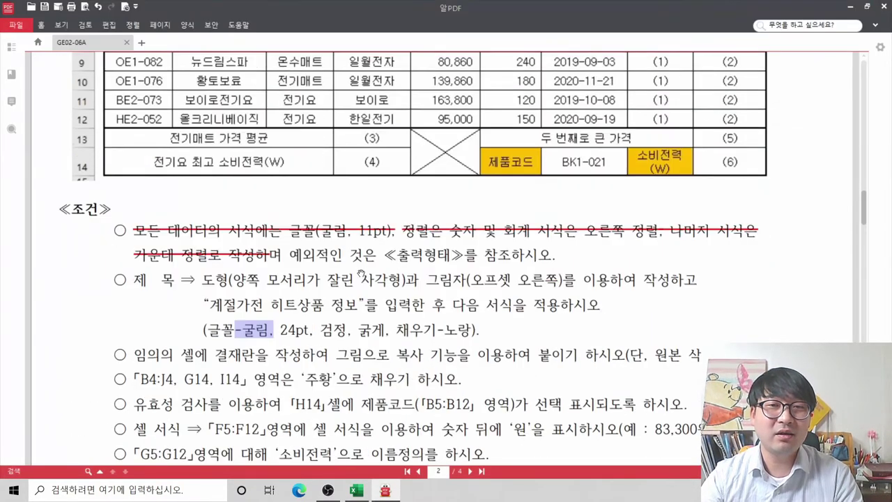
{"action": "left_click_drag", "start_coordinate": [478, 186], "coordinate": [137, 136]}
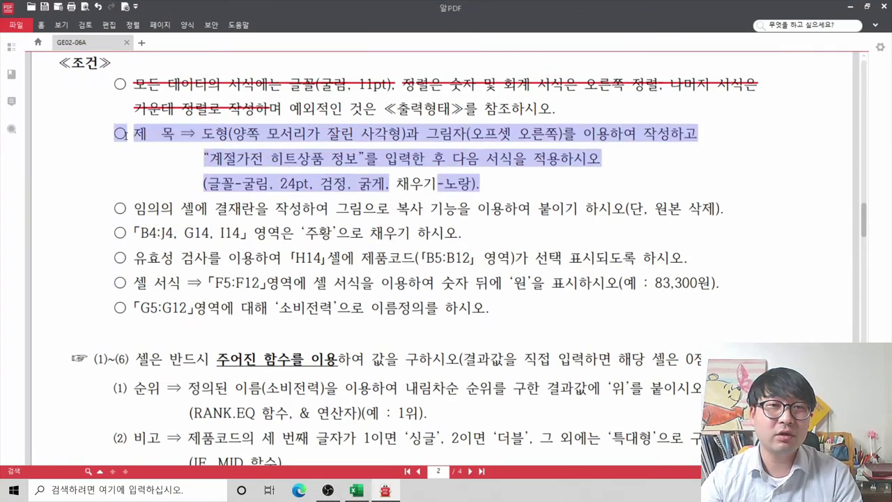
{"action": "right_click", "coordinate": [184, 132]}
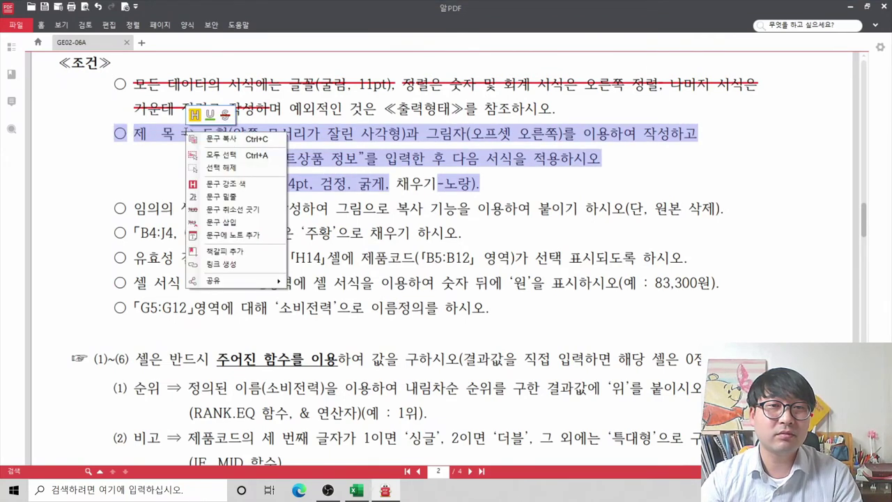
{"action": "left_click", "coordinate": [233, 209]}
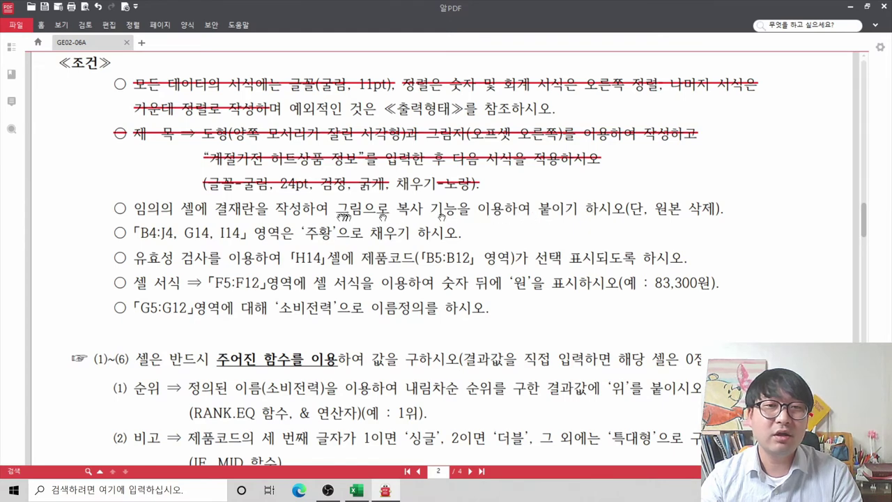
- Examine the approval box's layout and picture-copy condition in the exam PDF, and select the empty cell F15 below the table in Excel
{"action": "scroll", "coordinate": [578, 195], "scroll_direction": "up", "scroll_amount": 5}
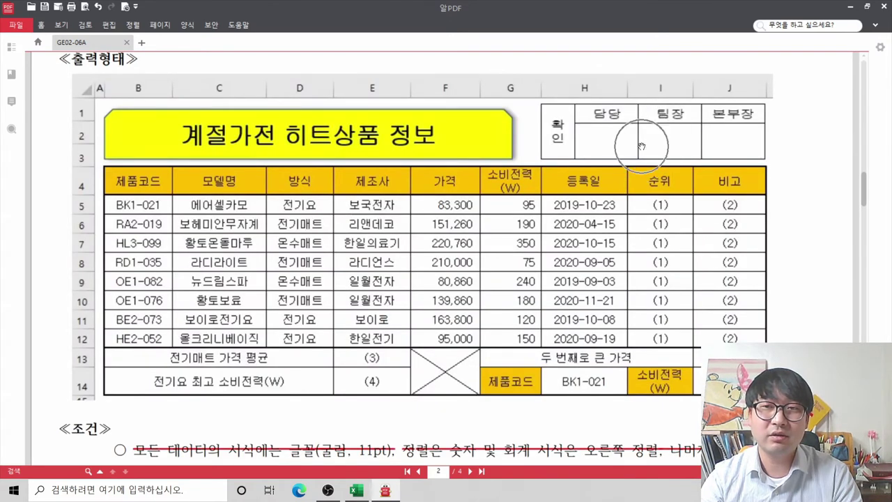
{"action": "scroll", "coordinate": [640, 146], "scroll_direction": "down", "scroll_amount": 4}
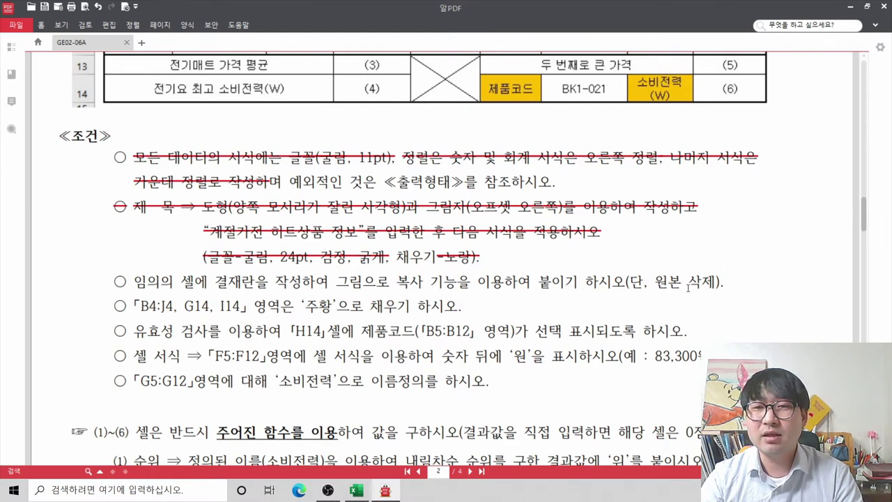
{"action": "key", "text": "alt+Tab"}
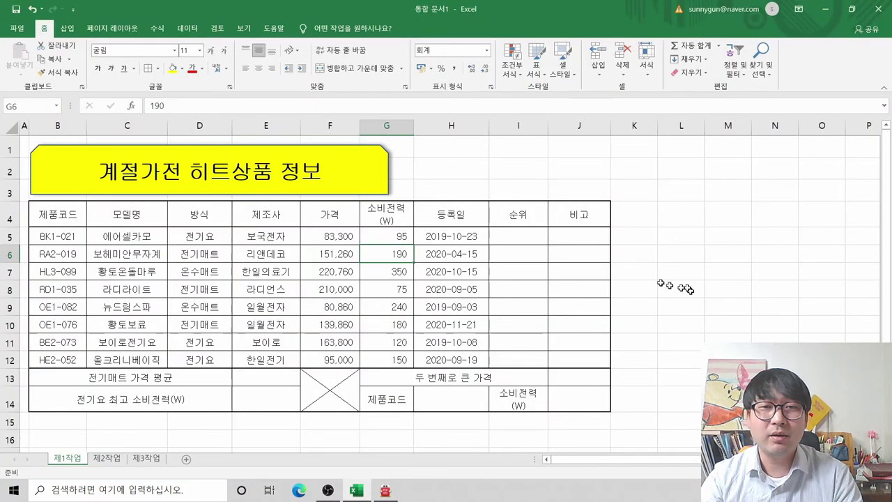
{"action": "left_click", "coordinate": [412, 368]}
{"action": "left_click", "coordinate": [358, 418]}
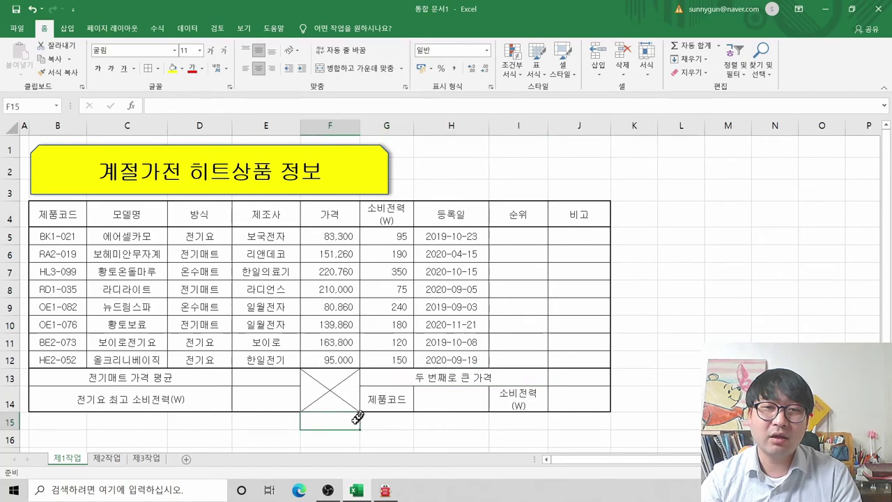
- Add a new worksheet after 제1작업 for building the approval box and select cell C3
{"action": "left_click", "coordinate": [681, 338]}
{"action": "left_click", "coordinate": [601, 427]}
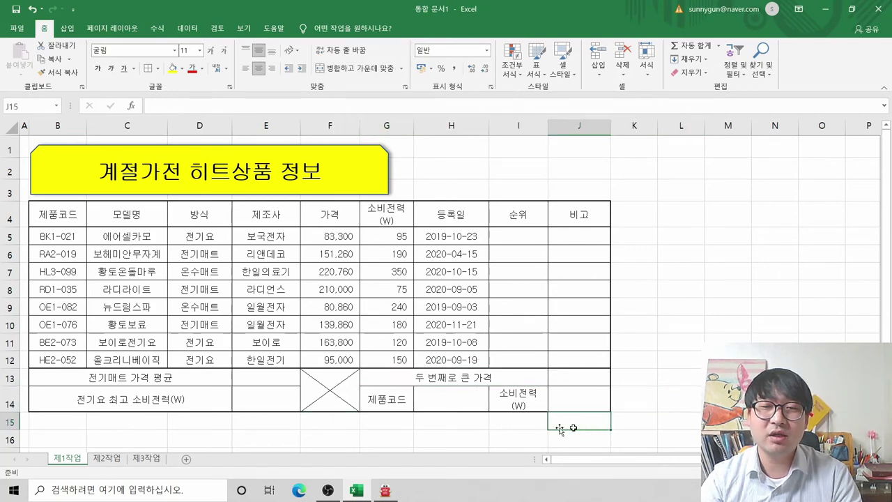
{"action": "left_click", "coordinate": [462, 439]}
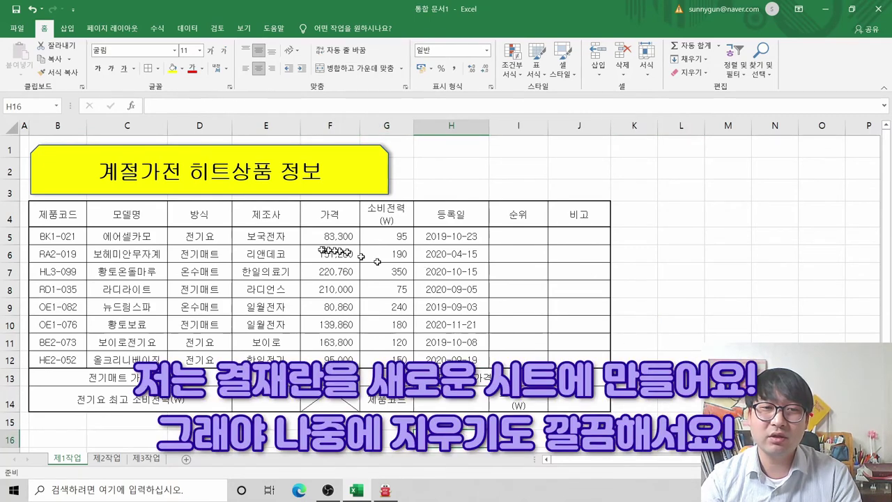
{"action": "left_click", "coordinate": [186, 459]}
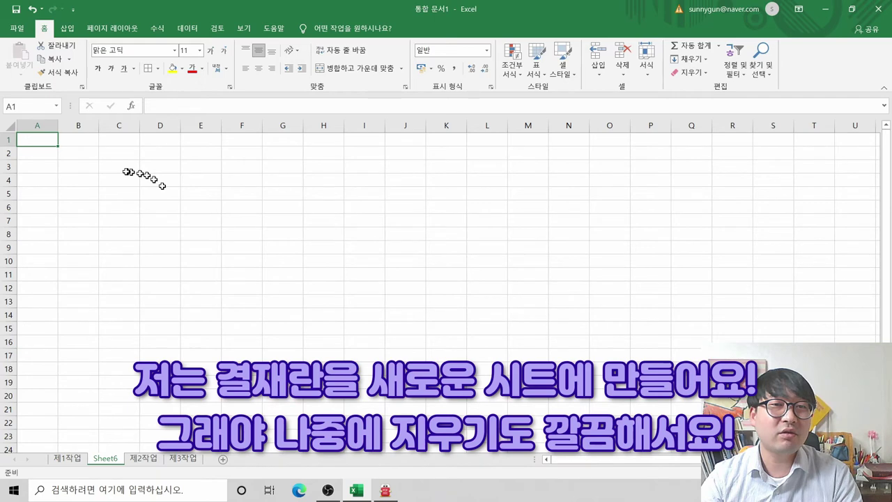
{"action": "left_click", "coordinate": [78, 207]}
{"action": "left_click", "coordinate": [236, 233]}
{"action": "left_click", "coordinate": [105, 171]}
{"action": "left_click", "coordinate": [81, 193]}
{"action": "left_click", "coordinate": [116, 170]}
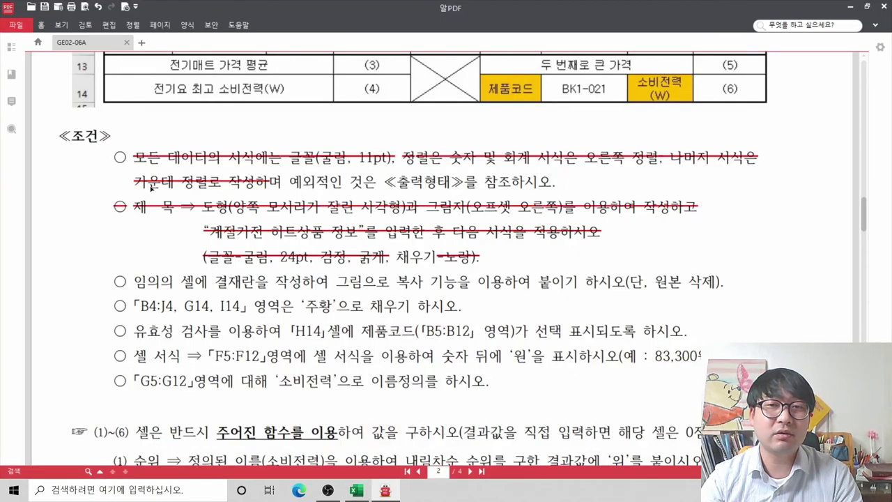
- Check the approval box's wording in the exam PDF's 출력형태 and enter 확인, 담당, 팀장 and 본부장 in C3:F3 in Excel
{"action": "scroll", "coordinate": [457, 202], "scroll_direction": "up", "scroll_amount": 4}
{"action": "scroll", "coordinate": [457, 202], "scroll_direction": "up", "scroll_amount": 3}
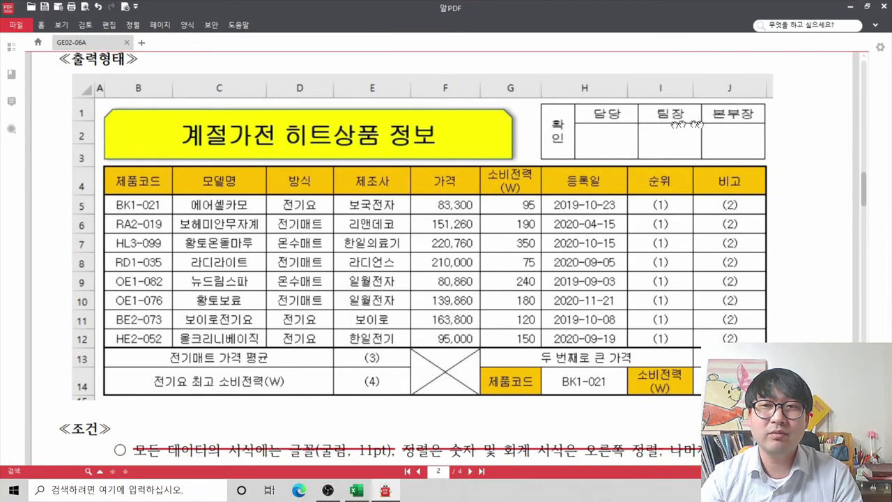
{"action": "key", "text": "alt+Tab"}
{"action": "type", "text": "호인"}
{"action": "key", "text": "Tab"}
{"action": "type", "text": "담당"}
{"action": "key", "text": "Tab"}
{"action": "type", "text": "ㅋ티"}
{"action": "type", "text": "장"}
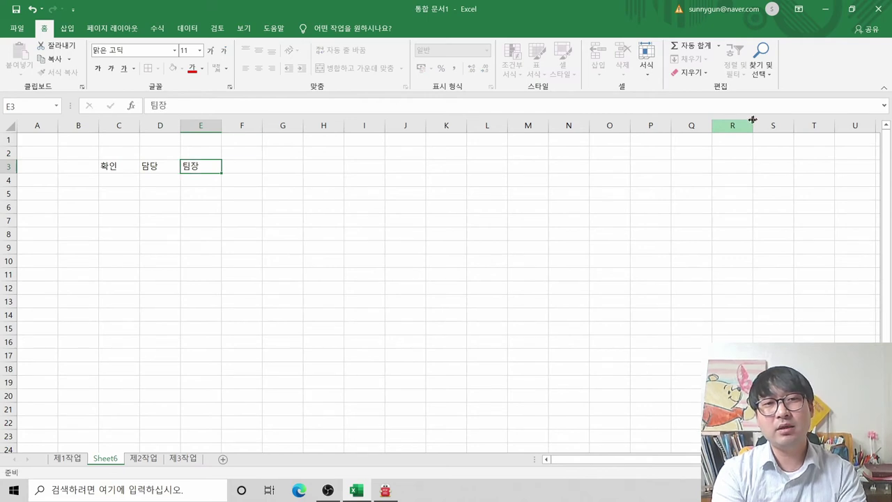
{"action": "key", "text": "Tab"}
{"action": "type", "text": "본부장"}
{"action": "key", "text": "Return"}
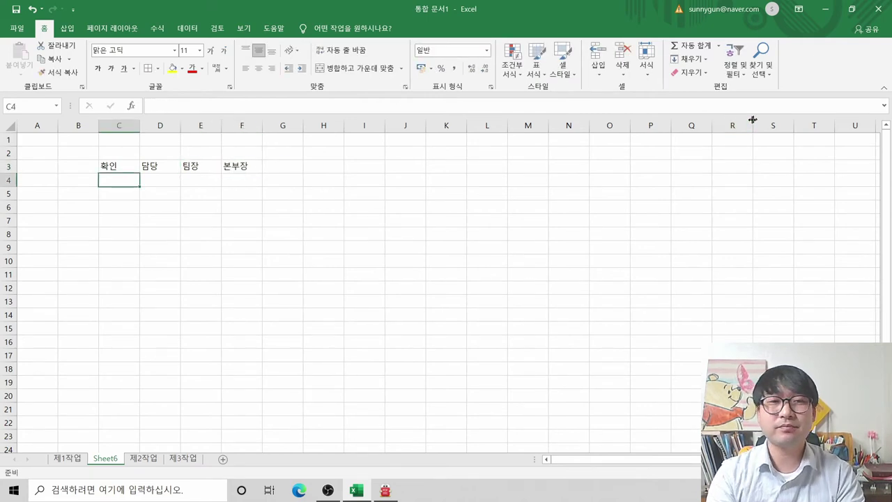
- Check the approval box's proportions in the exam PDF and increase row 4's height in Excel to make room for the signature cells
{"action": "key", "text": "alt+Tab"}
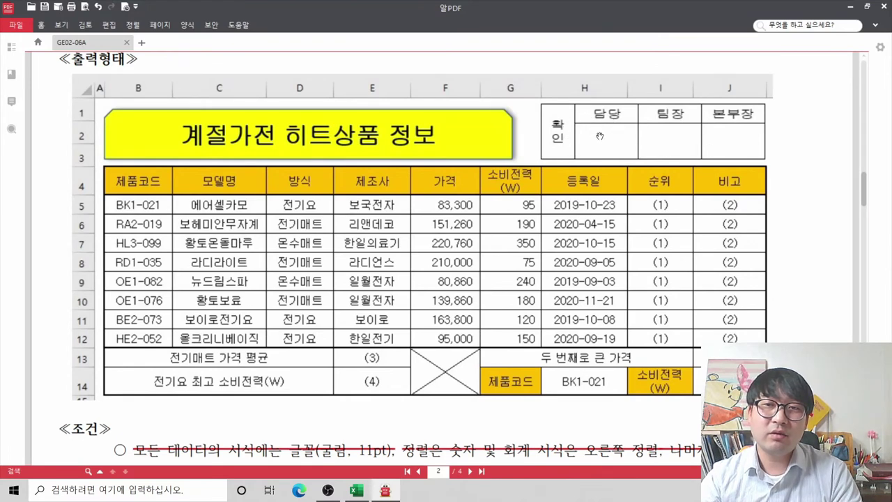
{"action": "key", "text": "alt+Tab"}
{"action": "key", "text": "alt+Tab"}
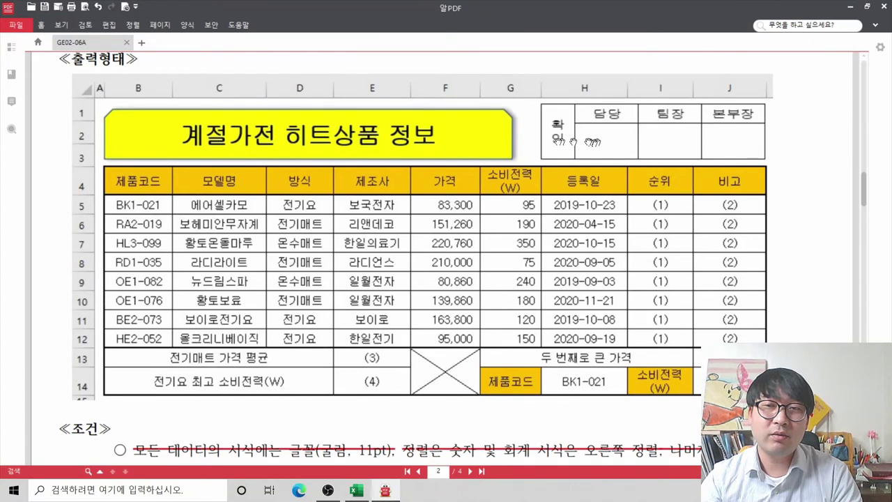
{"action": "key", "text": "alt+Tab"}
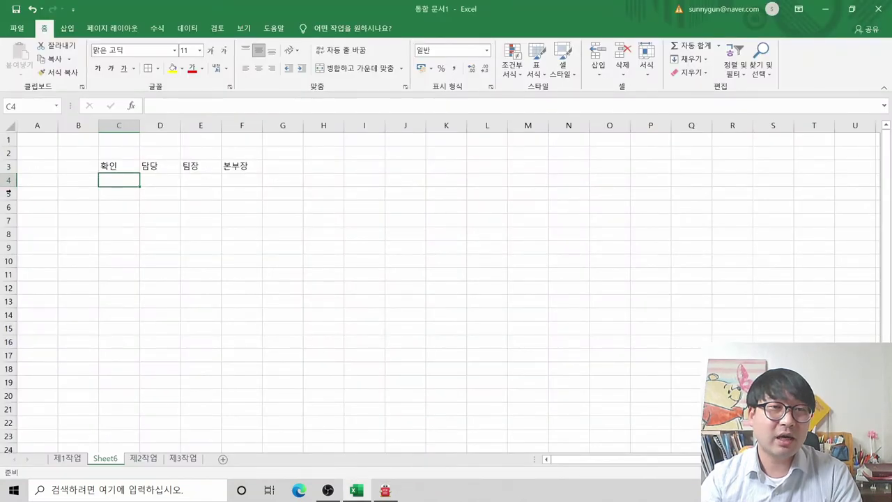
{"action": "left_click_drag", "start_coordinate": [11, 185], "coordinate": [13, 208]}
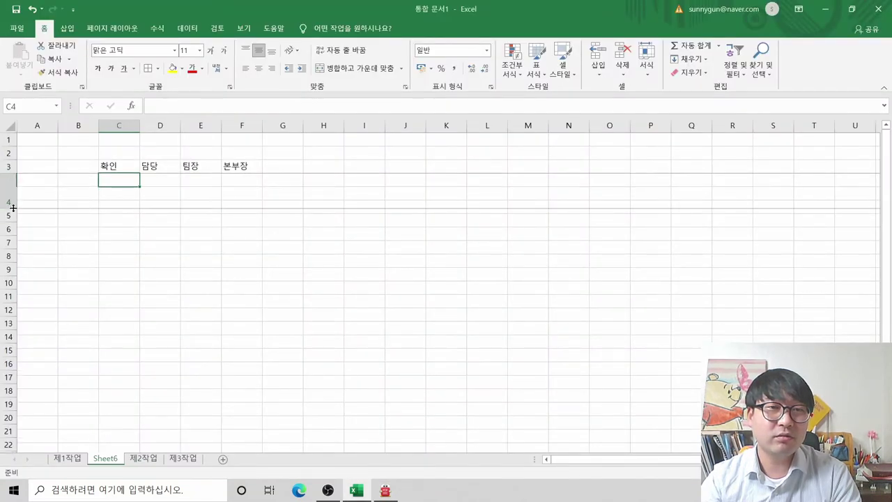
{"action": "left_click", "coordinate": [118, 166]}
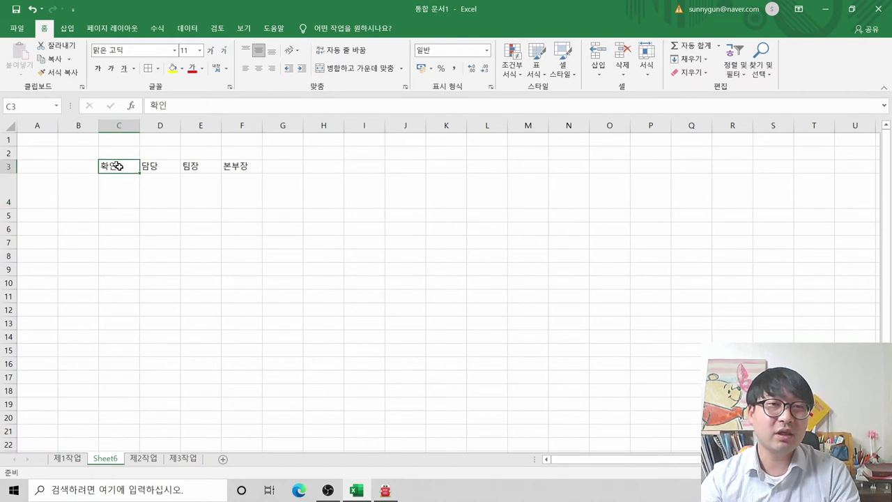
{"action": "left_click", "coordinate": [80, 203]}
{"action": "left_click", "coordinate": [94, 230]}
{"action": "left_click", "coordinate": [431, 190]}
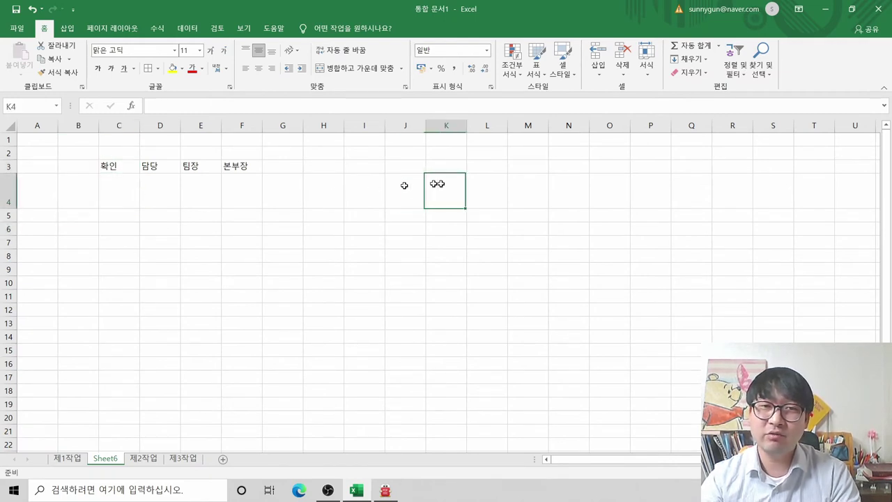
{"action": "left_click", "coordinate": [401, 257]}
{"action": "left_click", "coordinate": [120, 184]}
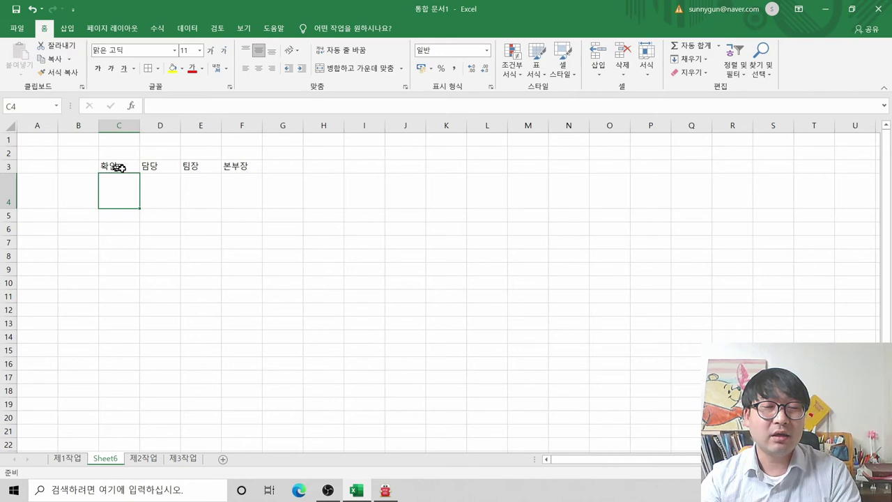
- Check the 확인 cell's layout in the exam PDF, and merge and center C3:C4 in Excel
{"action": "key", "text": "alt+Tab"}
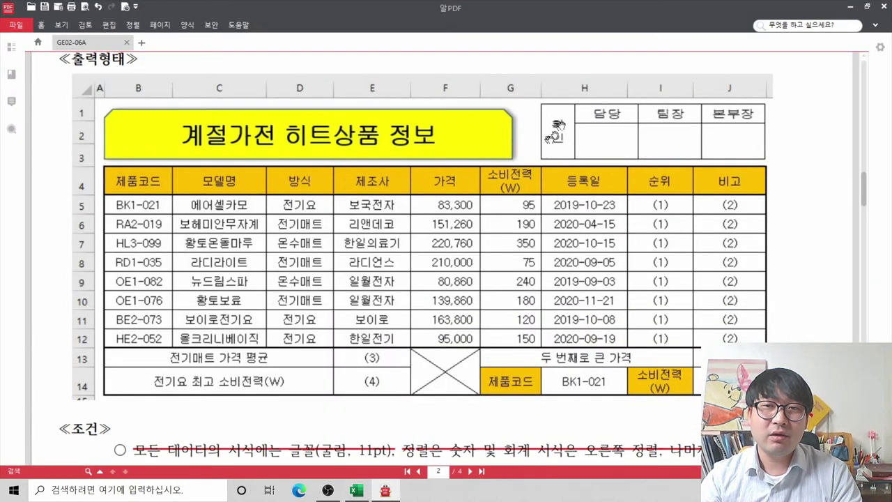
{"action": "key", "text": "alt+Tab"}
{"action": "key", "text": "alt+Tab"}
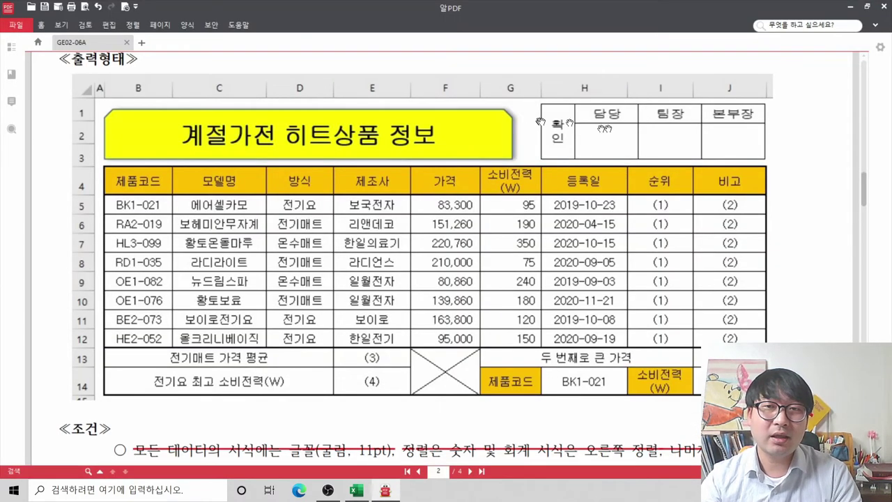
{"action": "key", "text": "alt+Tab"}
{"action": "left_click_drag", "start_coordinate": [126, 170], "coordinate": [126, 180]}
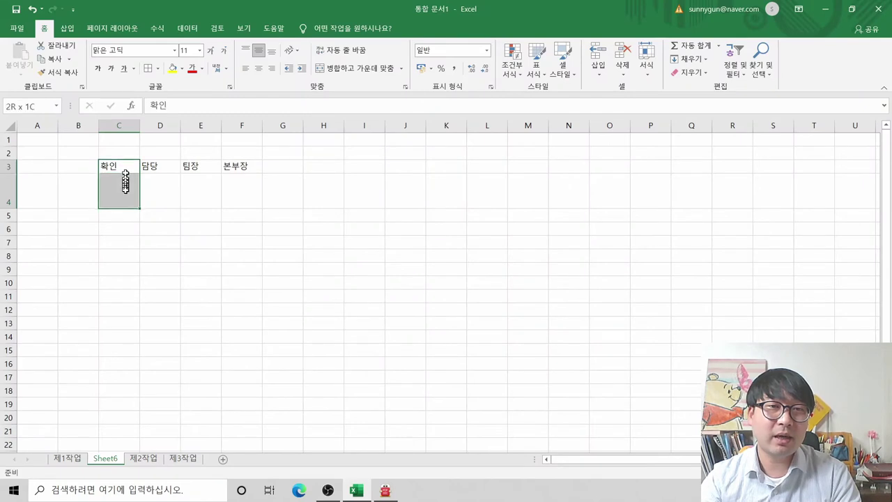
{"action": "left_click", "coordinate": [355, 70]}
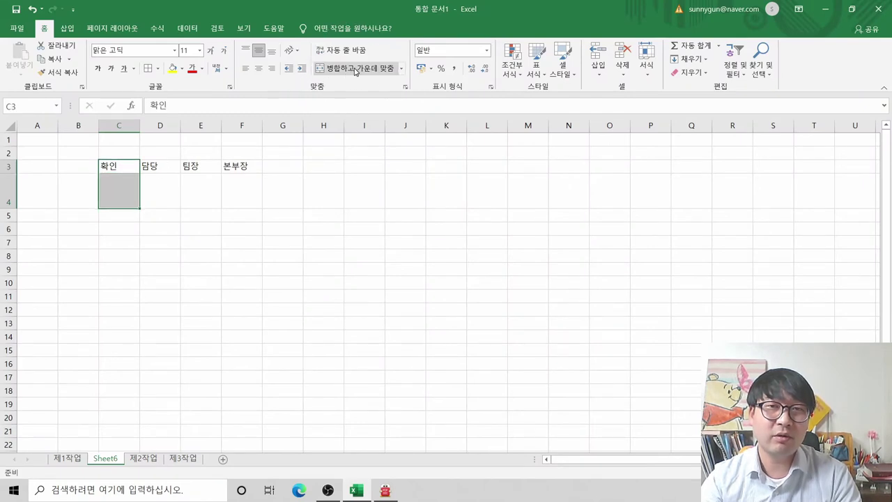
{"action": "left_click", "coordinate": [355, 70]}
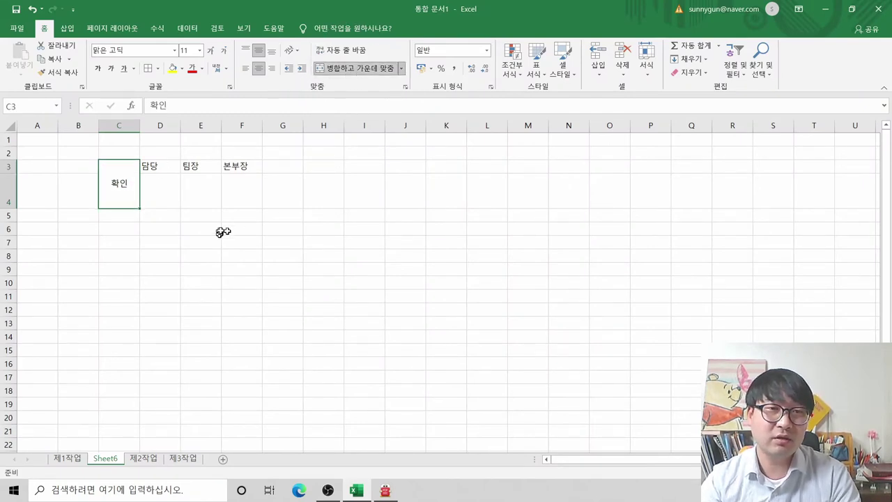
- Compare the 확인 text direction with the exam PDF and set the merged cell in Excel to vertical writing (세로 쓰기)
{"action": "left_click", "coordinate": [123, 198]}
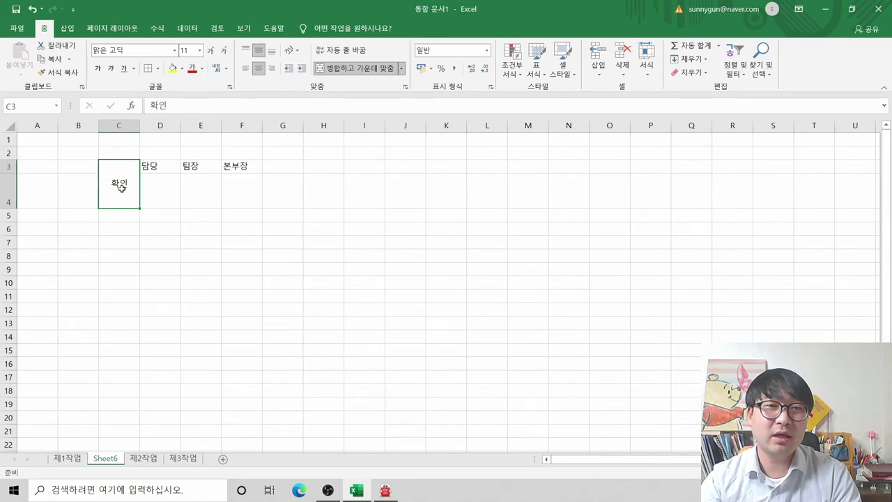
{"action": "key", "text": "alt+Tab"}
{"action": "key", "text": "alt+Tab"}
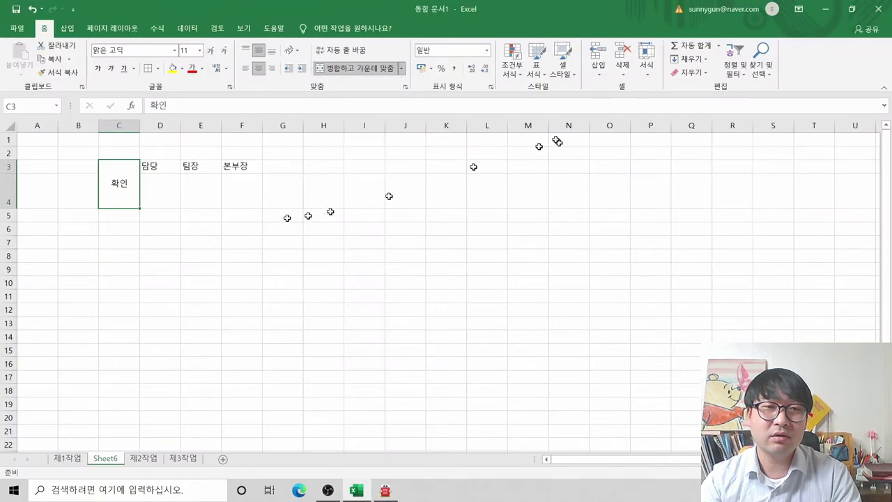
{"action": "left_click", "coordinate": [117, 196]}
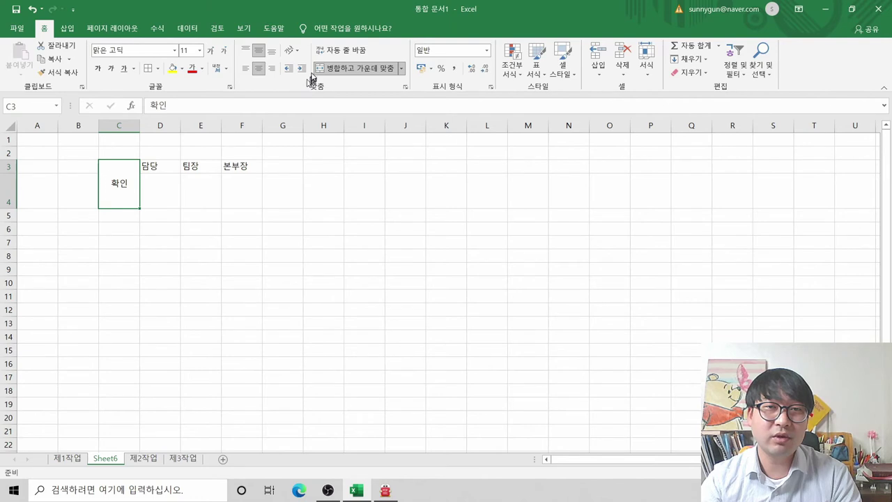
{"action": "left_click", "coordinate": [290, 52]}
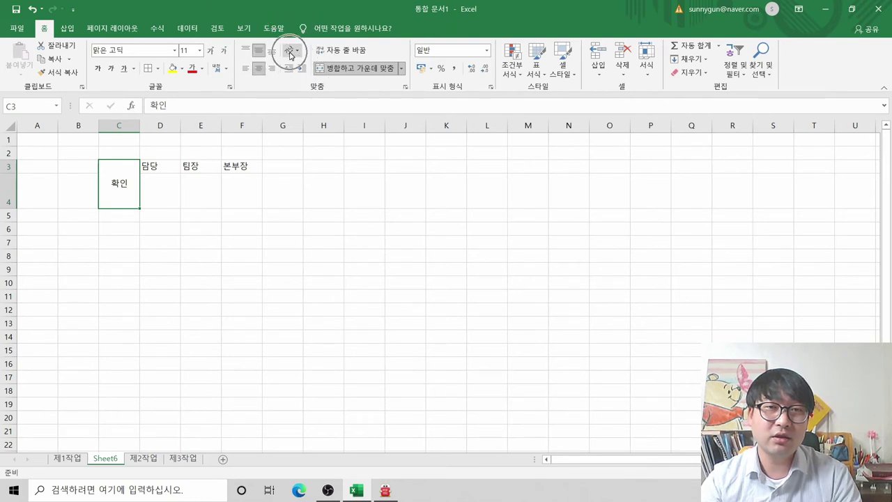
{"action": "left_click", "coordinate": [293, 52]}
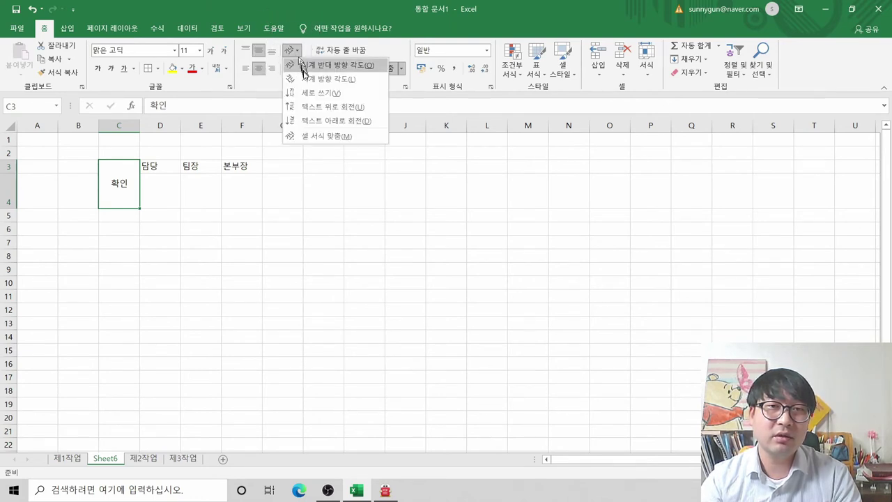
{"action": "left_click", "coordinate": [309, 98]}
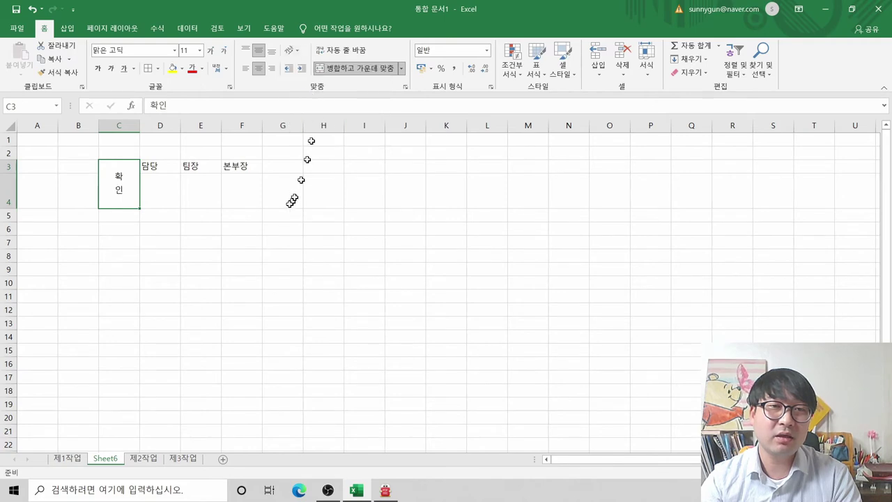
- Check the 확인 column's width in the exam PDF and narrow column C in Excel to match
{"action": "key", "text": "alt+Tab"}
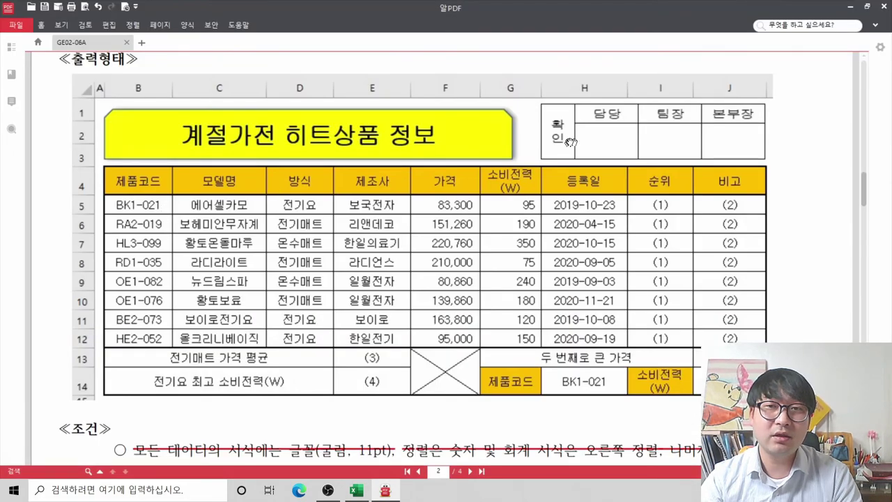
{"action": "key", "text": "alt+Tab"}
{"action": "left_click_drag", "start_coordinate": [138, 126], "coordinate": [122, 124]}
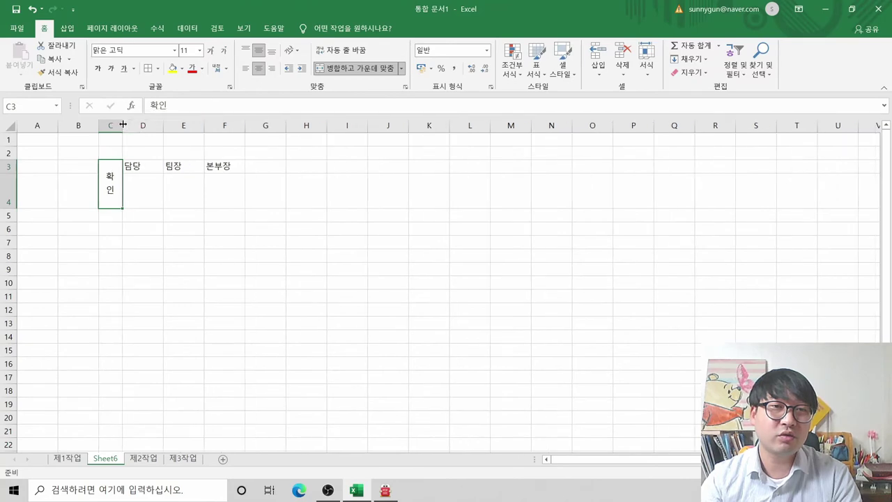
- Check the heading alignment in the exam PDF and center 담당, 팀장 and 본부장 horizontally in D3:F3 in Excel
{"action": "key", "text": "alt+Tab"}
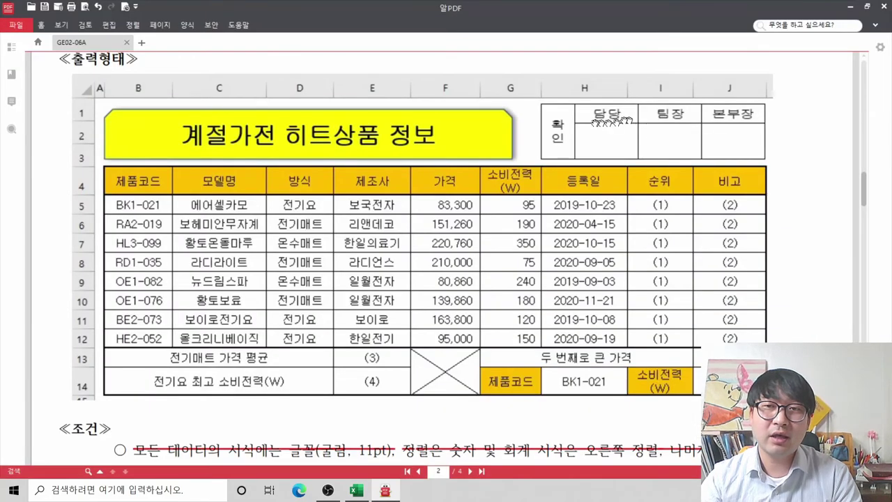
{"action": "key", "text": "alt+Tab"}
{"action": "left_click_drag", "start_coordinate": [142, 167], "coordinate": [221, 166]}
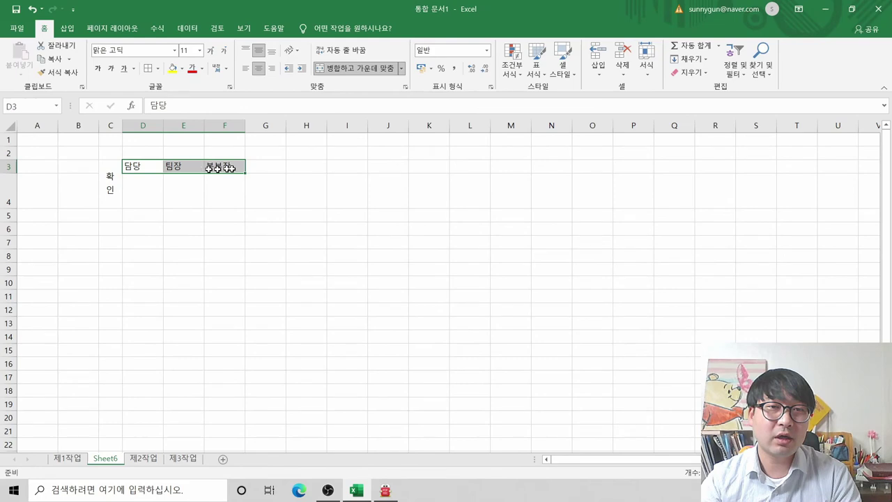
{"action": "left_click", "coordinate": [258, 67]}
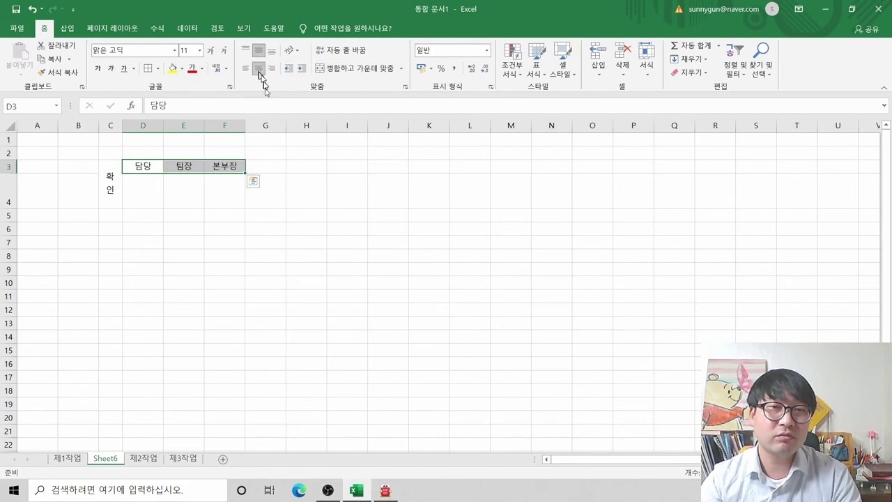
{"action": "left_click", "coordinate": [223, 216]}
- Check the approval box's lines in the exam PDF and apply all borders to C3:F4 in Excel
{"action": "key", "text": "alt+Tab"}
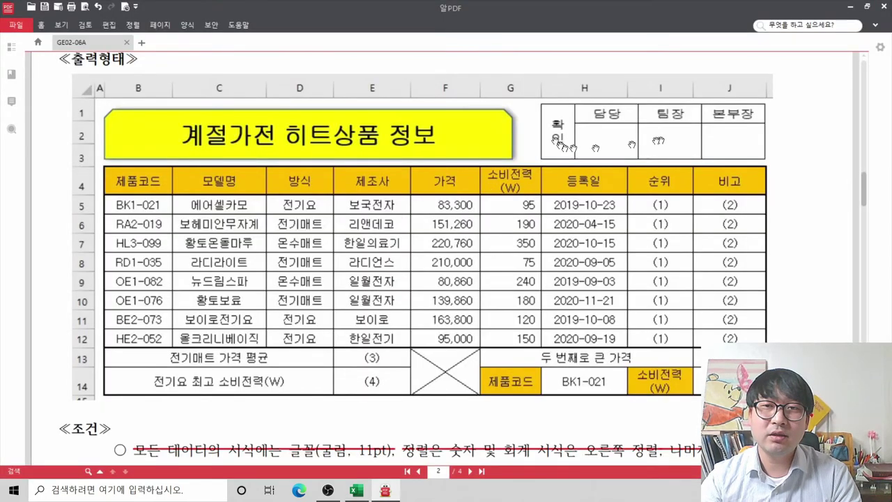
{"action": "key", "text": "alt+Tab"}
{"action": "left_click_drag", "start_coordinate": [106, 191], "coordinate": [214, 193]}
{"action": "left_click", "coordinate": [158, 67]}
{"action": "left_click", "coordinate": [167, 153]}
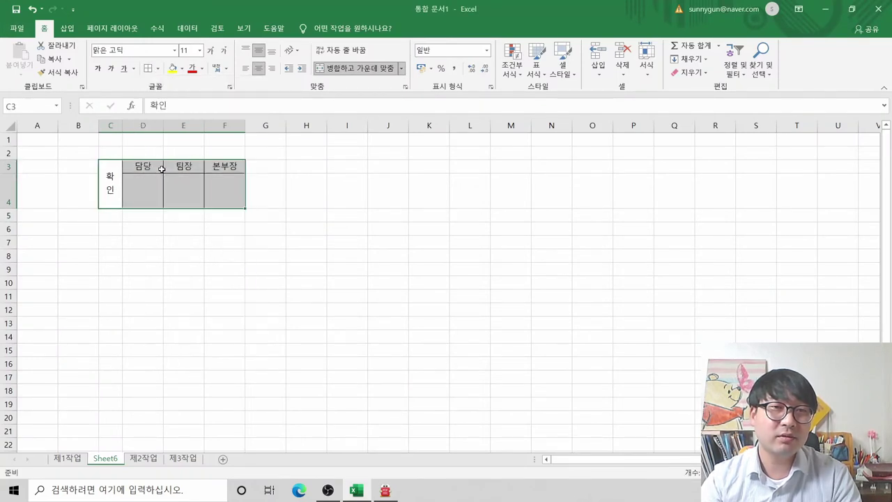
{"action": "left_click", "coordinate": [117, 244]}
- Compare the approval box with the exam PDF's 출력형태 and reduce row 4's height slightly in Excel
{"action": "key", "text": "alt+Tab"}
{"action": "key", "text": "alt+Tab"}
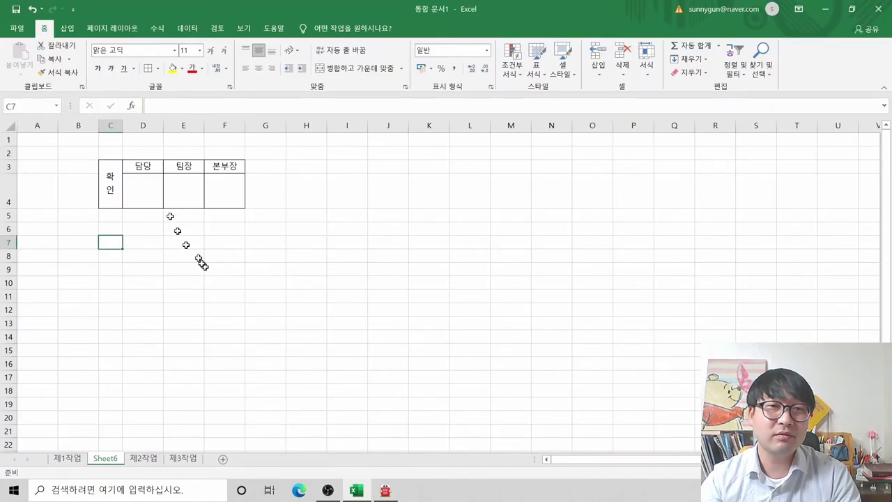
{"action": "left_click", "coordinate": [143, 180]}
{"action": "left_click_drag", "start_coordinate": [15, 208], "coordinate": [15, 200]}
{"action": "left_click", "coordinate": [143, 234]}
{"action": "key", "text": "alt+Tab"}
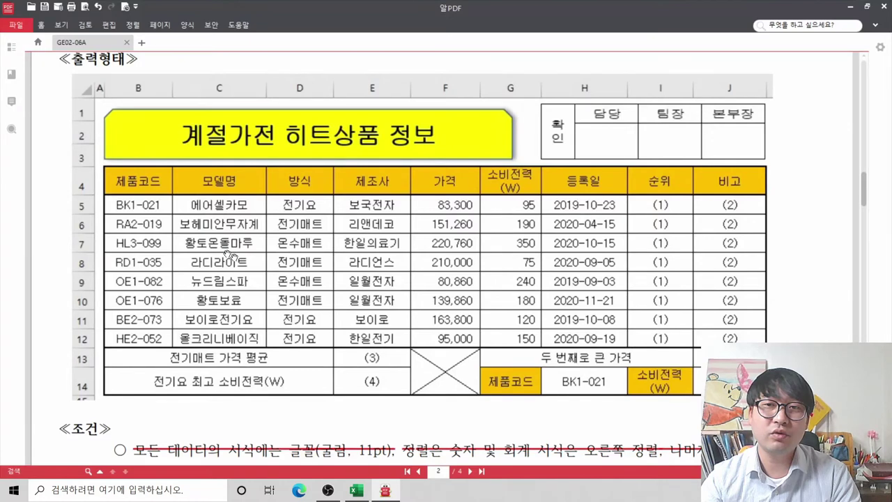
{"action": "key", "text": "alt+Tab"}
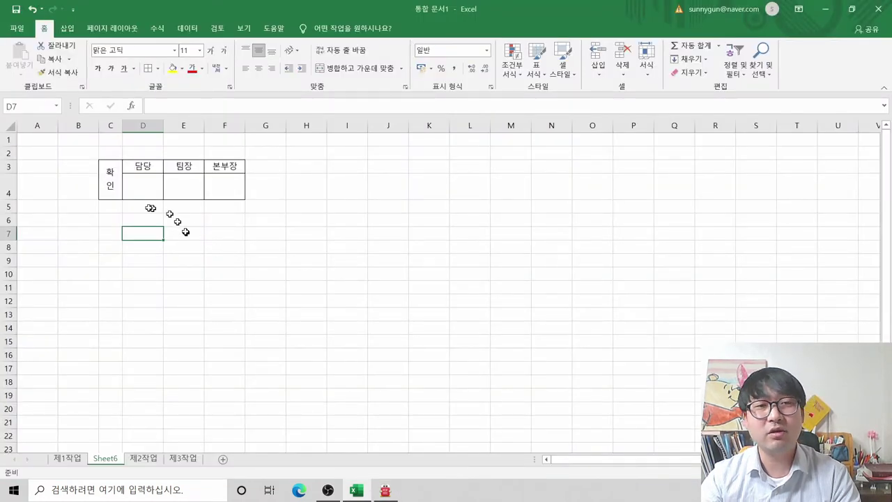
- Copy the approval box C3:F4 from Sheet6 and switch to the 제1작업 sheet
{"action": "left_click_drag", "start_coordinate": [112, 187], "coordinate": [219, 184]}
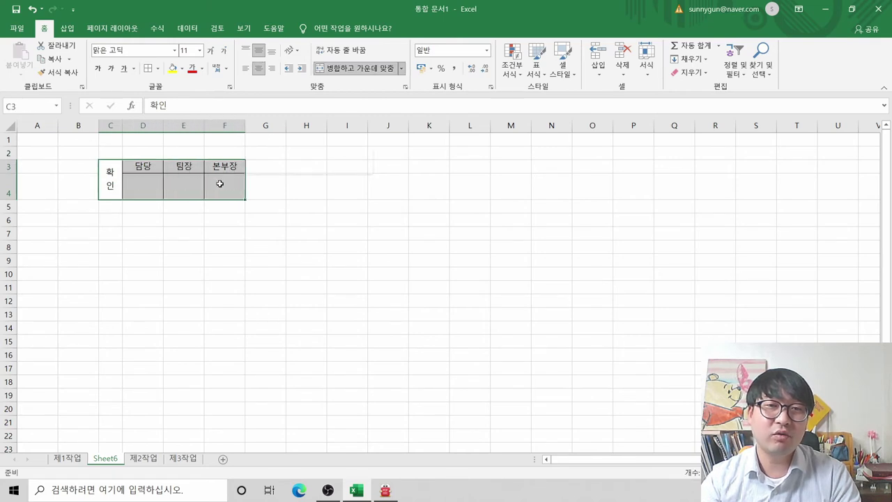
{"action": "right_click", "coordinate": [220, 183]}
{"action": "left_click", "coordinate": [247, 204]}
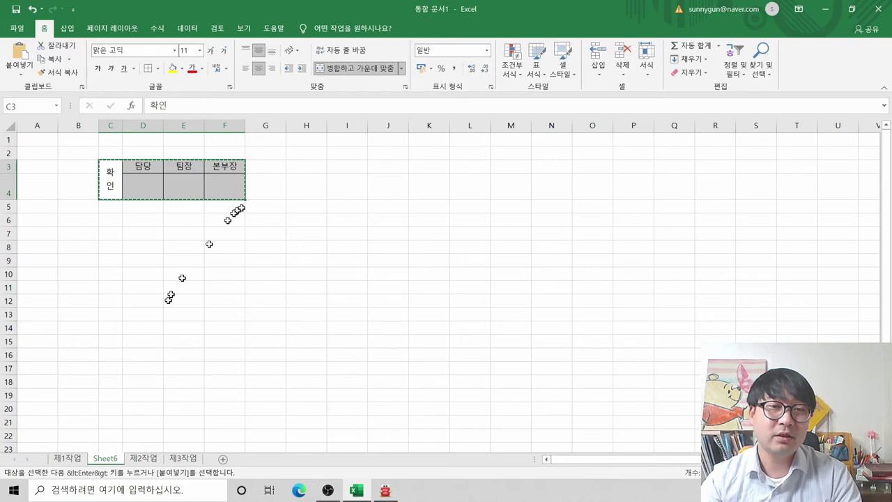
{"action": "left_click", "coordinate": [68, 458]}
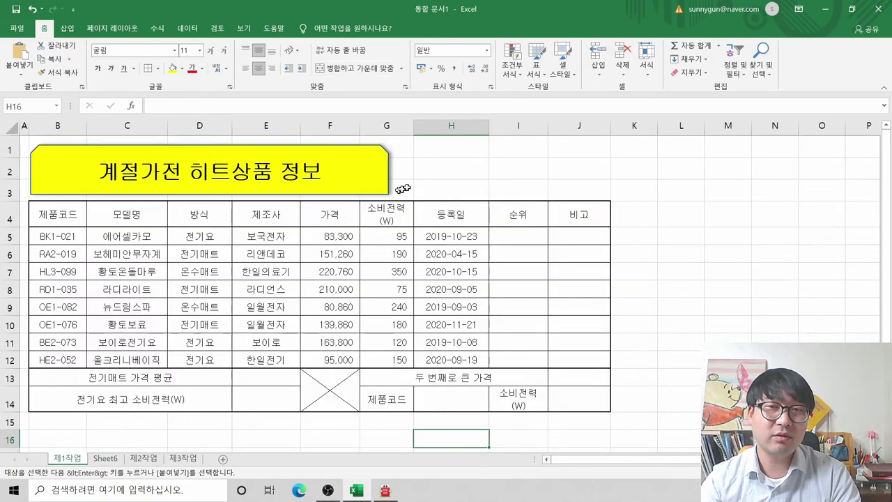
- Try pasting the copied approval box as ordinary cells at H1 on 제1작업, and undo the paste
{"action": "left_click", "coordinate": [432, 158]}
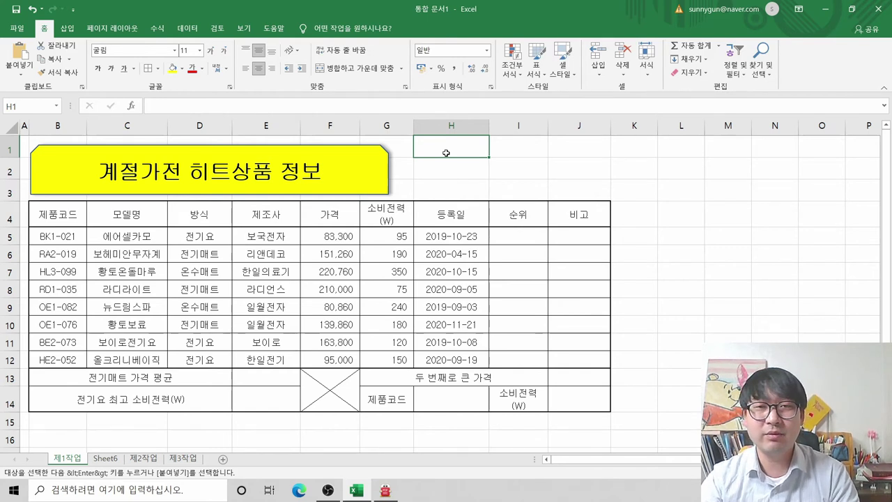
{"action": "key", "text": "ctrl+v"}
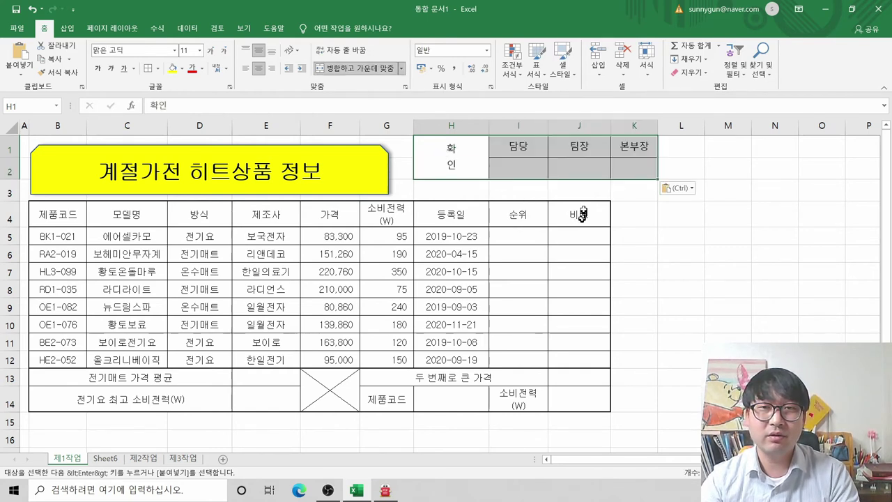
{"action": "left_click", "coordinate": [627, 168]}
{"action": "key", "text": "Up"}
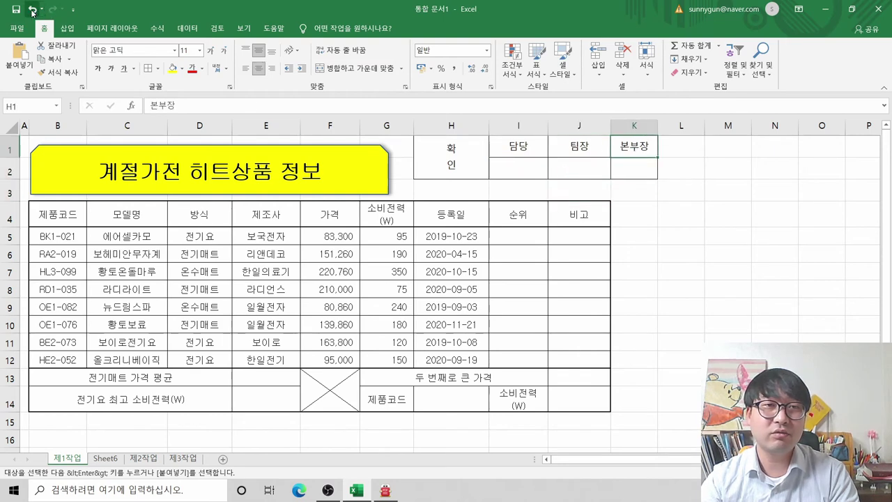
{"action": "left_click", "coordinate": [32, 11]}
{"action": "left_click", "coordinate": [31, 12]}
{"action": "left_click", "coordinate": [31, 11]}
- Check the approval box condition in the exam PDF and paste the copied box as a picture at H1 of 제1작업 in Excel
{"action": "key", "text": "alt+Tab"}
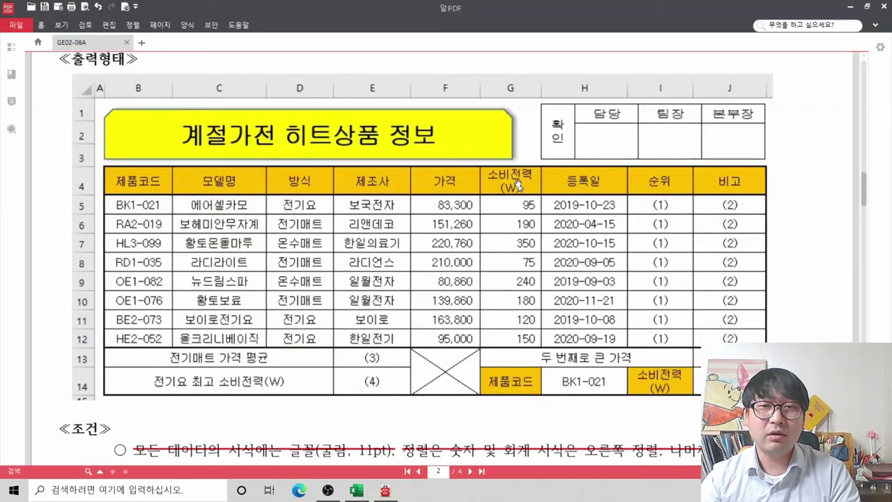
{"action": "scroll", "coordinate": [520, 303], "scroll_direction": "down", "scroll_amount": 3}
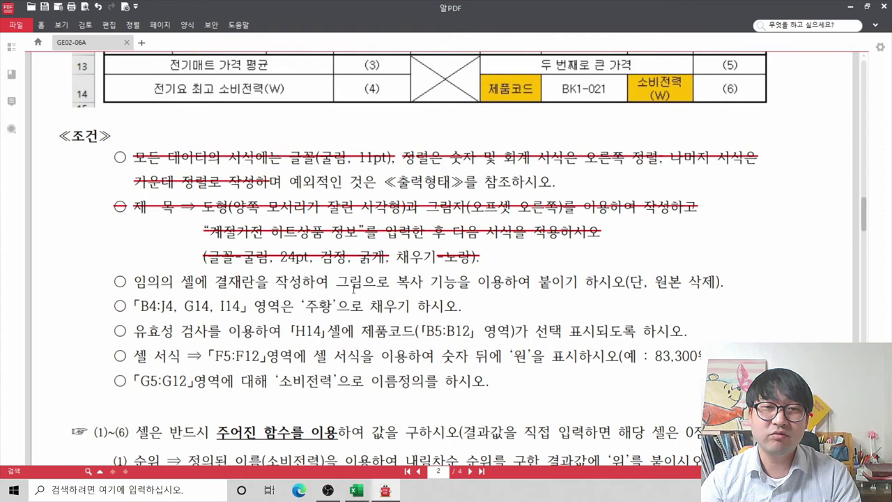
{"action": "key", "text": "alt+Tab"}
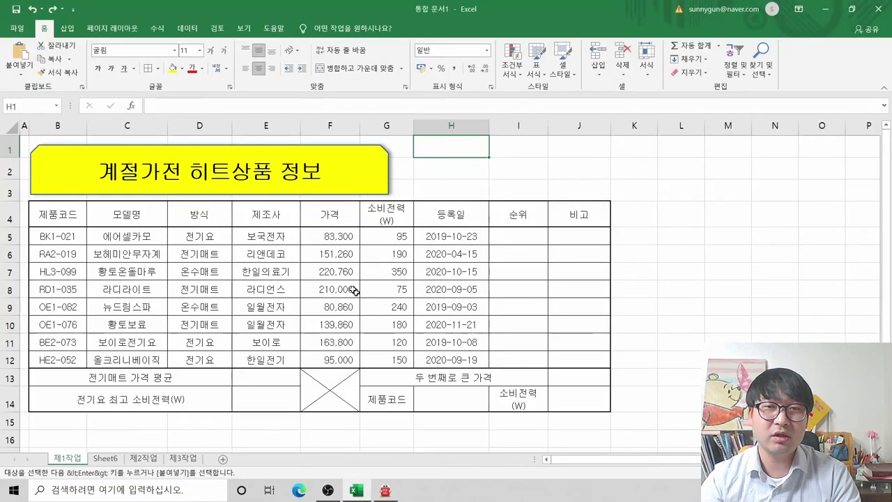
{"action": "left_click", "coordinate": [105, 457]}
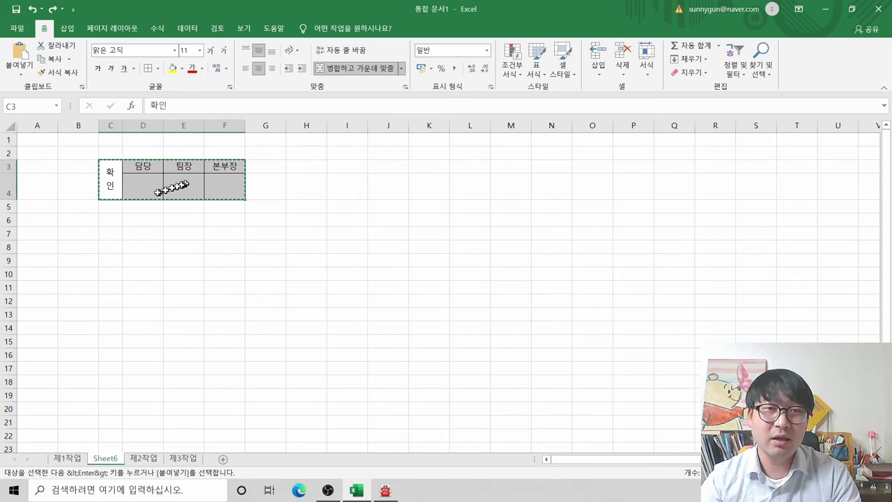
{"action": "left_click", "coordinate": [68, 458]}
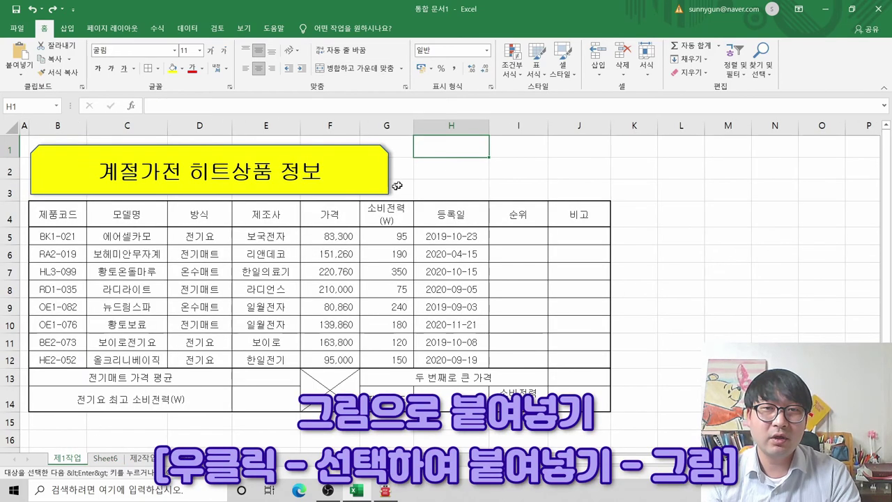
{"action": "right_click", "coordinate": [446, 152]}
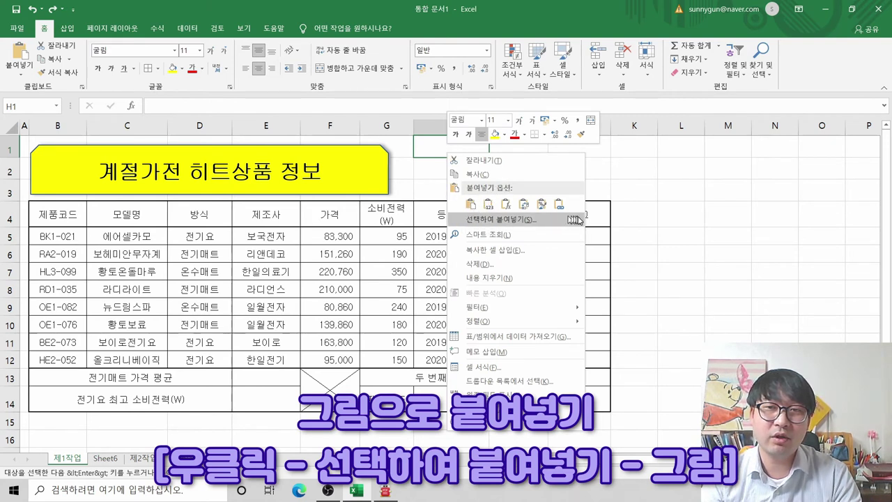
{"action": "mouse_move", "coordinate": [576, 222]}
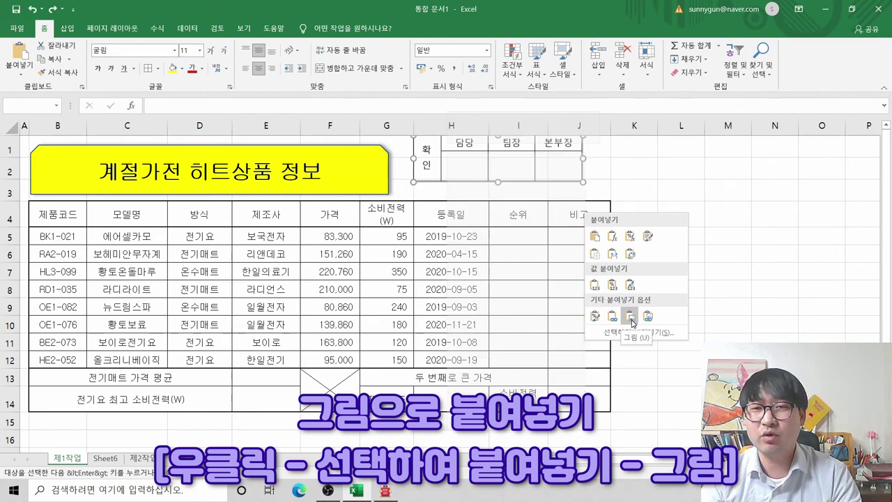
{"action": "left_click", "coordinate": [631, 317]}
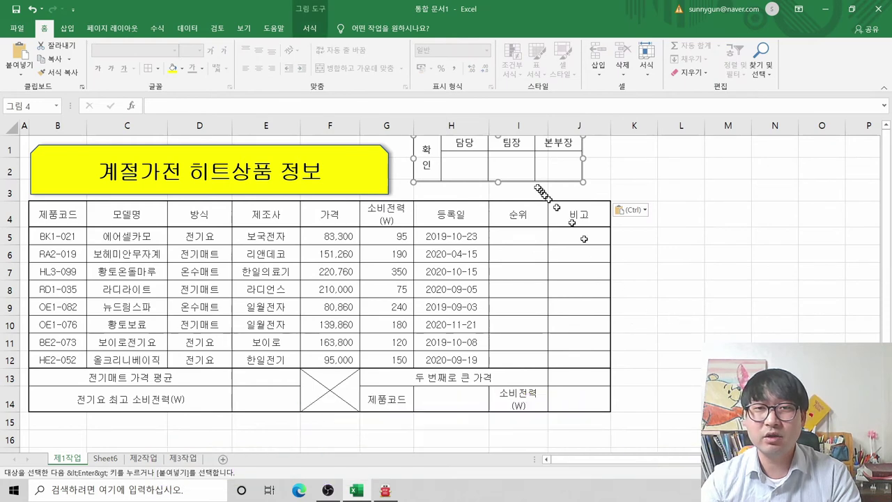
{"action": "left_click", "coordinate": [677, 186]}
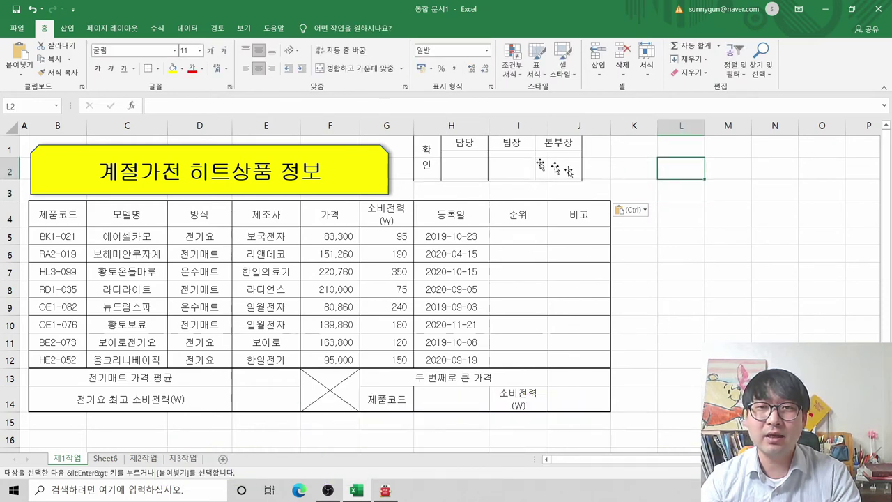
- Compare with the exam PDF's 출력형태, then move and enlarge the approval box picture in Excel so it ends at column J's outer edge
{"action": "left_click", "coordinate": [514, 158]}
{"action": "left_click_drag", "start_coordinate": [514, 158], "coordinate": [511, 179]}
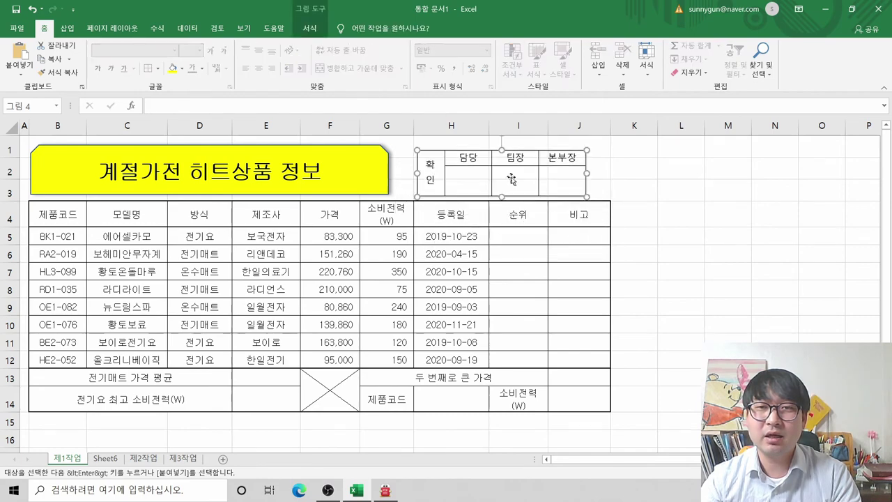
{"action": "key", "text": "alt+Tab"}
{"action": "scroll", "coordinate": [698, 136], "scroll_direction": "up", "scroll_amount": 5}
{"action": "scroll", "coordinate": [698, 135], "scroll_direction": "up", "scroll_amount": 2}
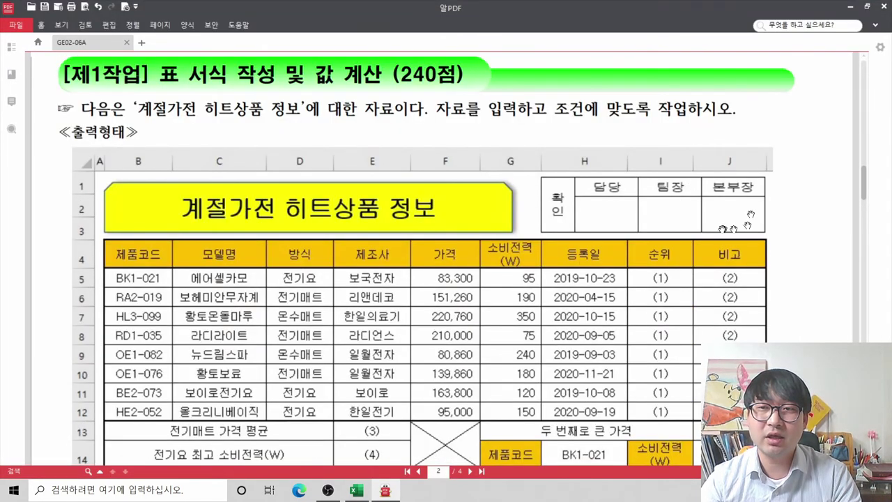
{"action": "key", "text": "alt+Tab"}
{"action": "mouse_move", "coordinate": [551, 183]}
{"action": "left_mouse_down"}
{"action": "mouse_move", "coordinate": [581, 179]}
{"action": "mouse_move", "coordinate": [563, 171]}
{"action": "left_mouse_up"}
{"action": "left_click_drag", "start_coordinate": [443, 188], "coordinate": [425, 192]}
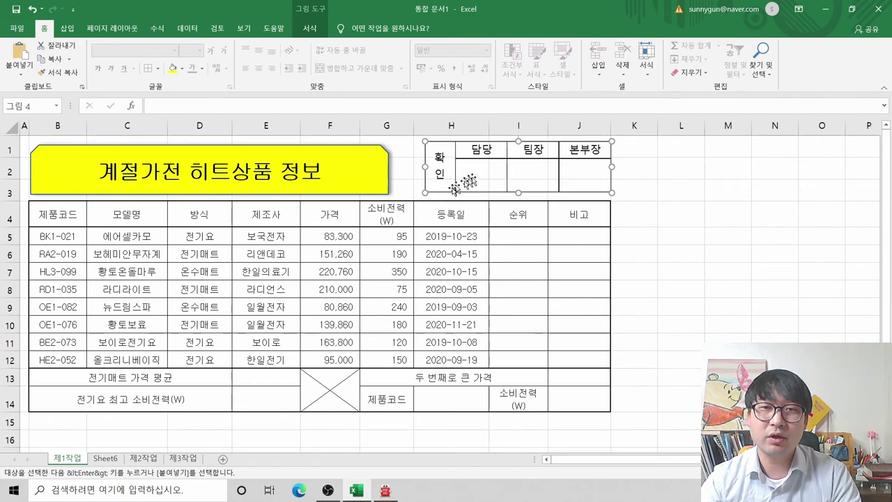
- Check the approval box in the exam PDF and adjust the picture's height in Excel to fit just above row 4
{"action": "key", "text": "alt+Tab"}
{"action": "key", "text": "alt+Tab"}
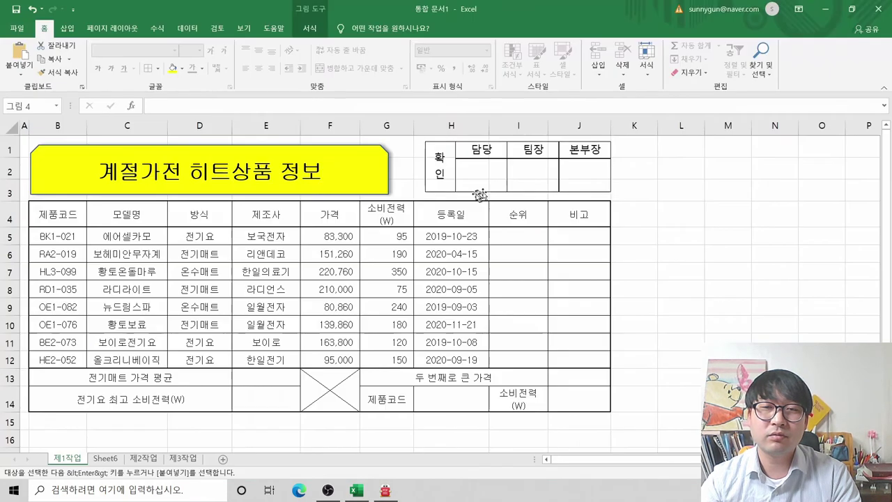
{"action": "left_click", "coordinate": [480, 194]}
{"action": "left_click_drag", "start_coordinate": [518, 193], "coordinate": [517, 193]}
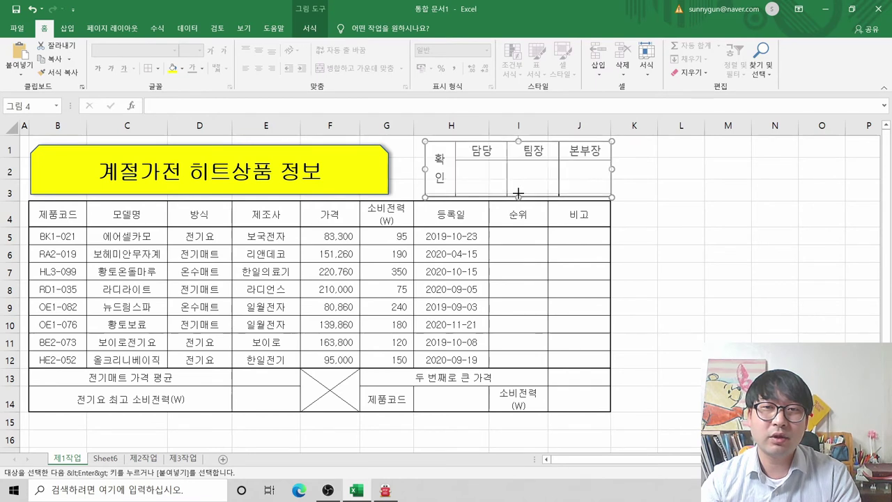
{"action": "left_click", "coordinate": [548, 242]}
- Compare the approval box's width with the exam PDF and widen the picture in Excel to the start of column H
{"action": "key", "text": "alt+Tab"}
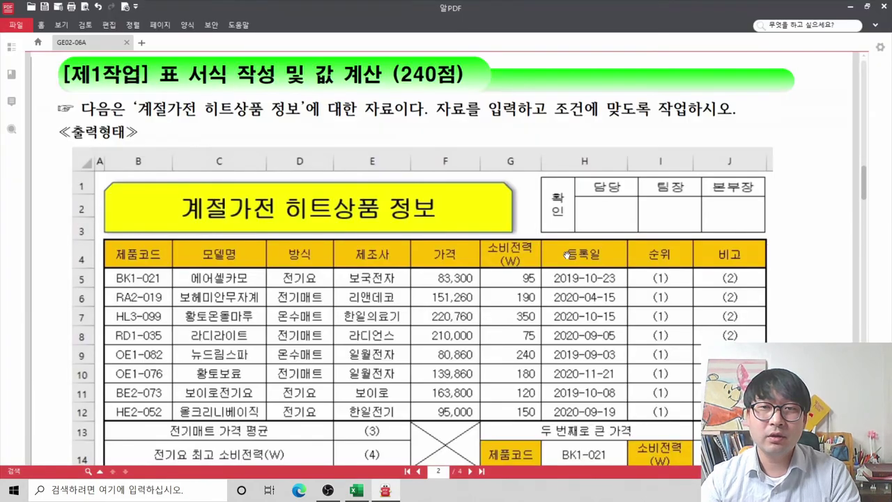
{"action": "key", "text": "alt+Tab"}
{"action": "left_click", "coordinate": [438, 171]}
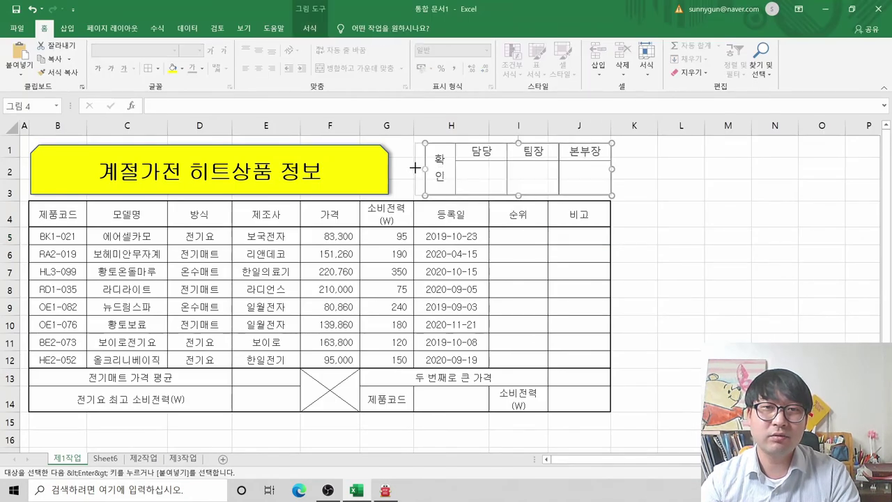
{"action": "left_click", "coordinate": [498, 235]}
{"action": "key", "text": "alt+Tab"}
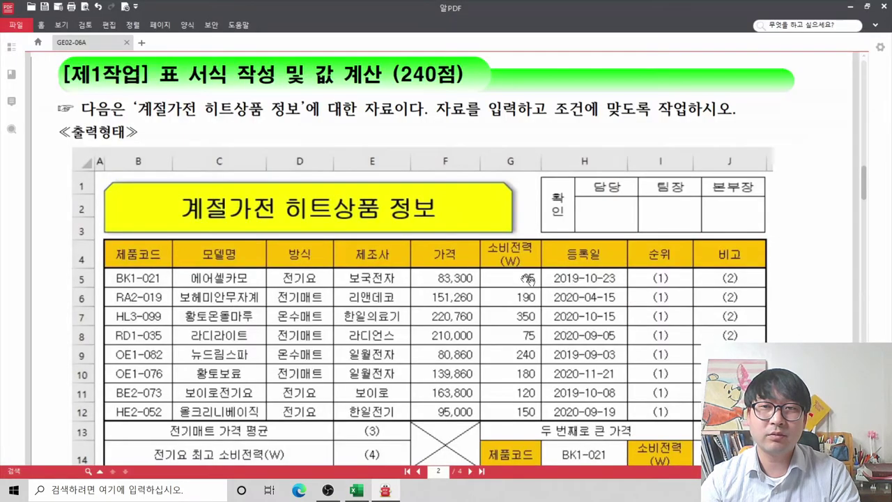
{"action": "key", "text": "alt+Tab"}
{"action": "key", "text": "alt+Tab"}
{"action": "key", "text": "alt+Tab"}
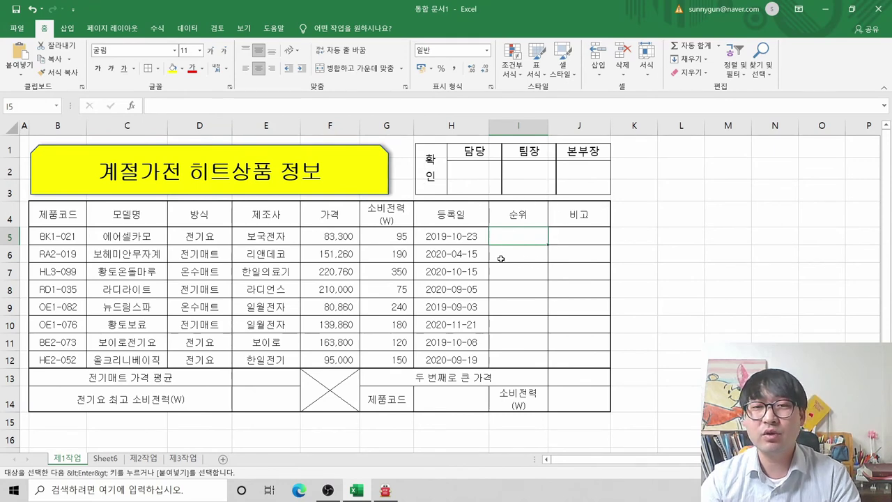
{"action": "key", "text": "alt+Tab"}
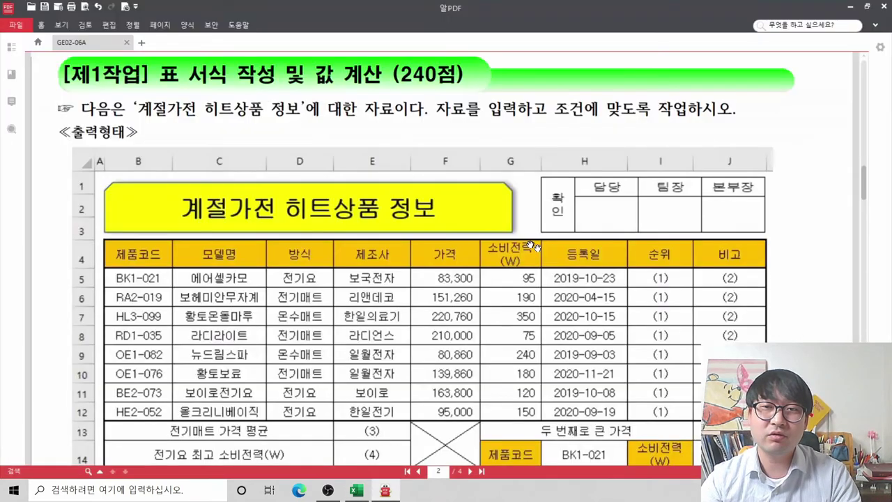
{"action": "key", "text": "alt+Tab"}
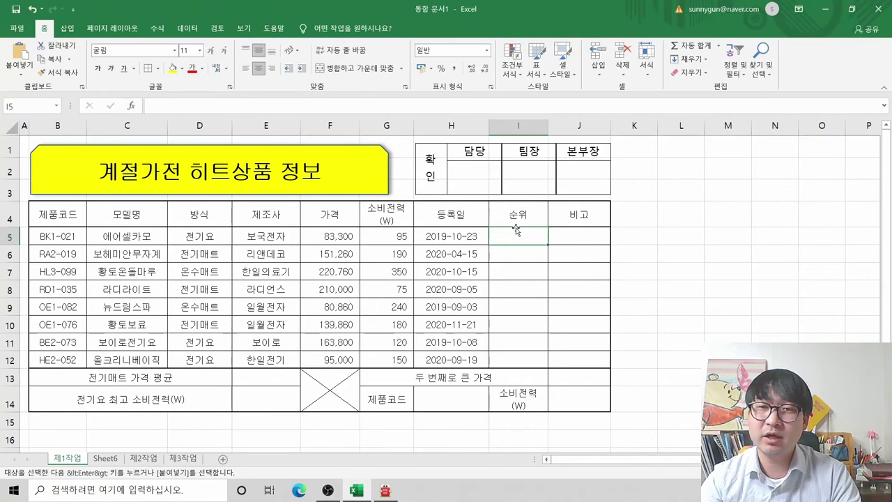
- Check the 원본 삭제 condition in the exam PDF, delete Sheet6 in Excel and return to the 제1작업 sheet
{"action": "key", "text": "alt+Tab"}
{"action": "scroll", "coordinate": [449, 291], "scroll_direction": "down", "scroll_amount": 8}
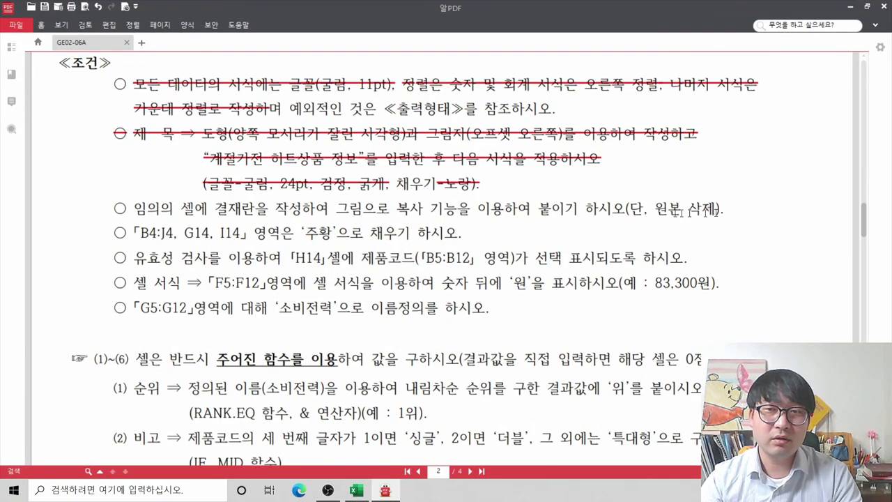
{"action": "left_click_drag", "start_coordinate": [629, 208], "coordinate": [715, 208]}
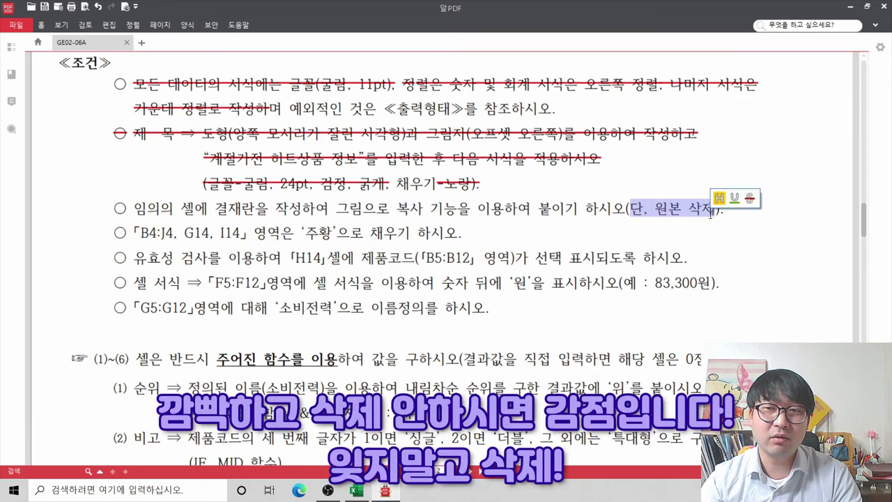
{"action": "key", "text": "alt+Tab"}
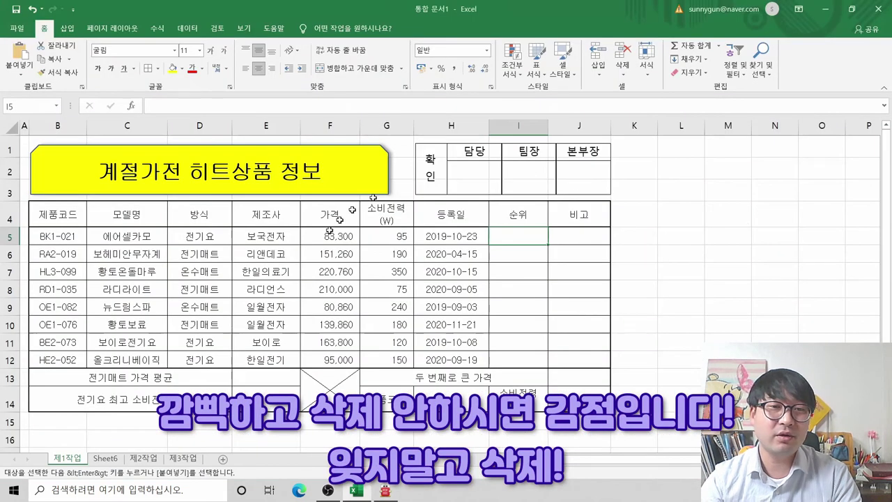
{"action": "left_click", "coordinate": [99, 459]}
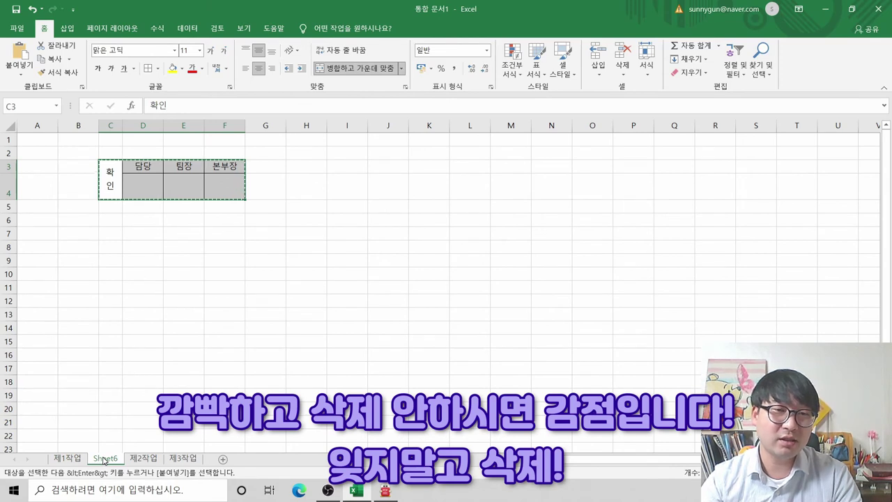
{"action": "right_click", "coordinate": [101, 459]}
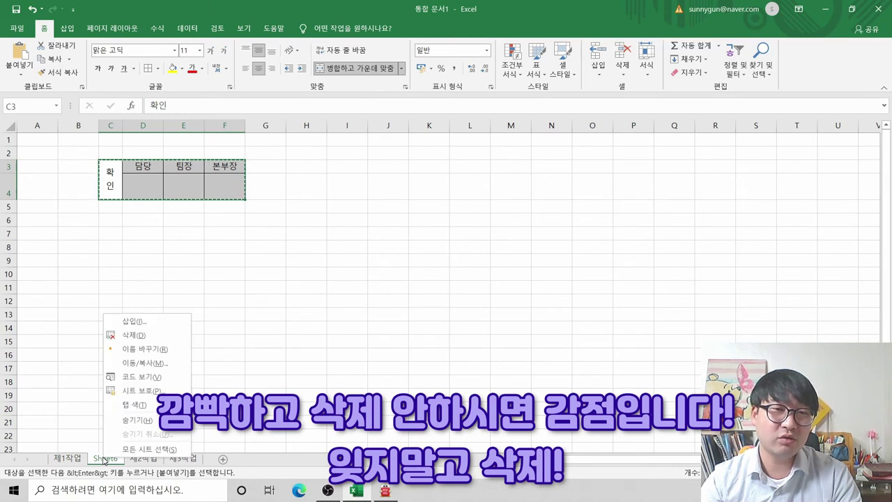
{"action": "left_click", "coordinate": [149, 337]}
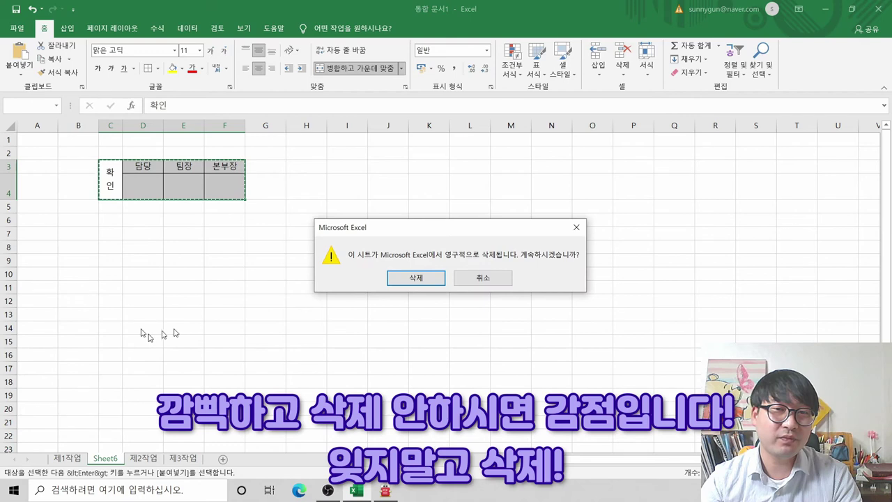
{"action": "left_click", "coordinate": [400, 277]}
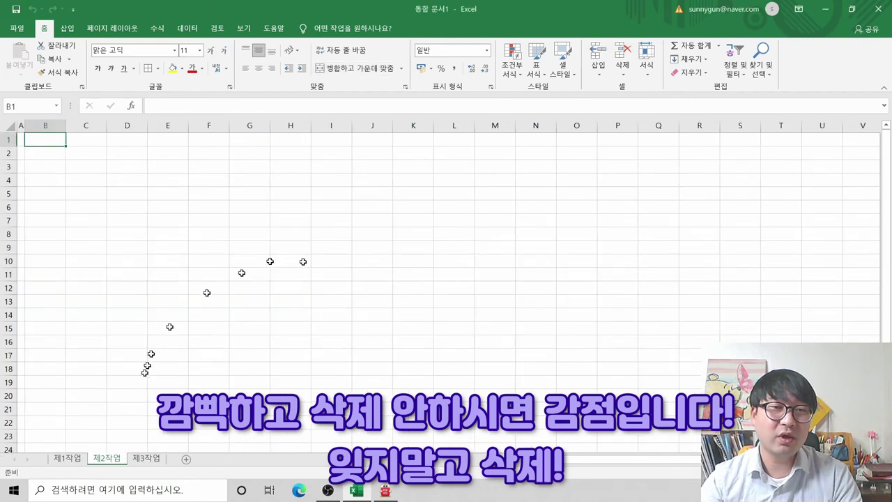
{"action": "left_click", "coordinate": [67, 458]}
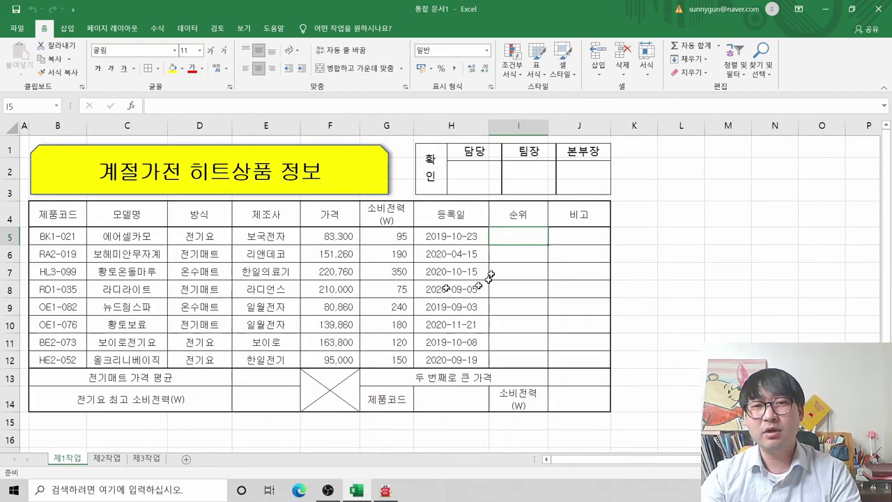
- Switch to the exam PDF and strike through the completed condition about pasting the approval box as a picture and deleting the original
{"action": "key", "text": "alt+Tab"}
{"action": "left_click_drag", "start_coordinate": [134, 207], "coordinate": [725, 207]}
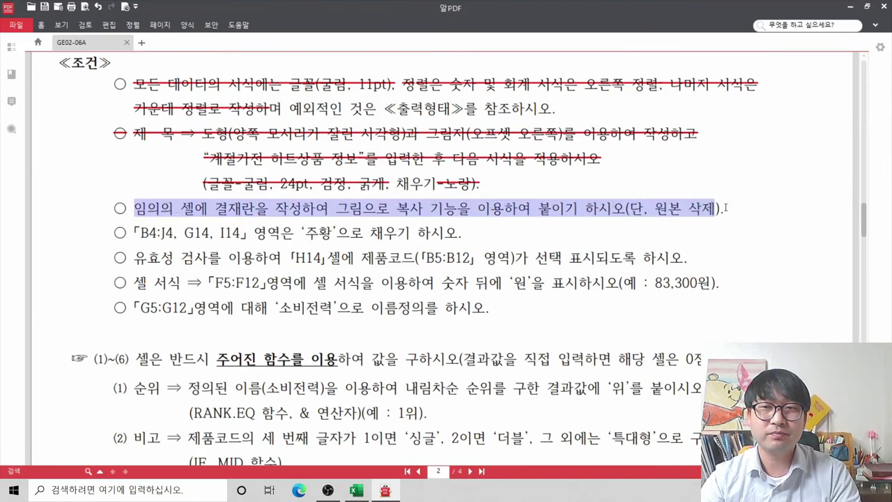
{"action": "right_click", "coordinate": [685, 209]}
{"action": "left_click", "coordinate": [731, 284]}
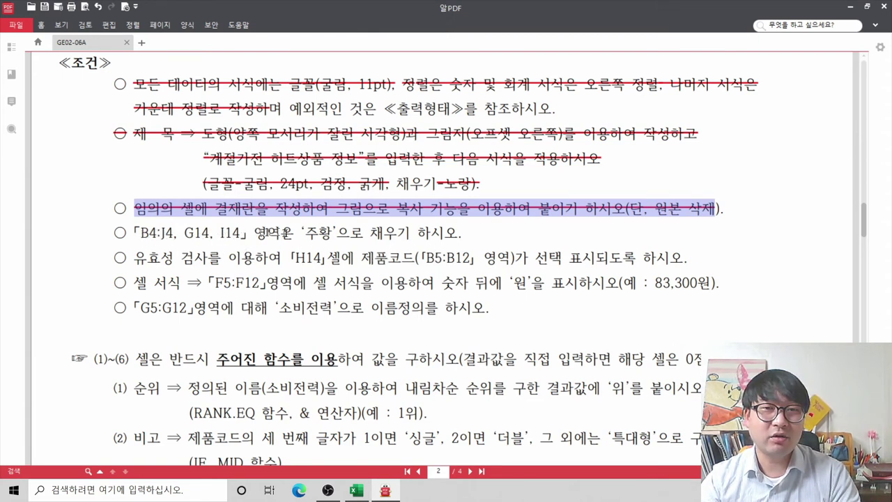
- Strike through the PDF conditions from the title's font settings line through the 주황 fill condition for B4:J4, G14 and I14
{"action": "left_click_drag", "start_coordinate": [465, 232], "coordinate": [154, 173]}
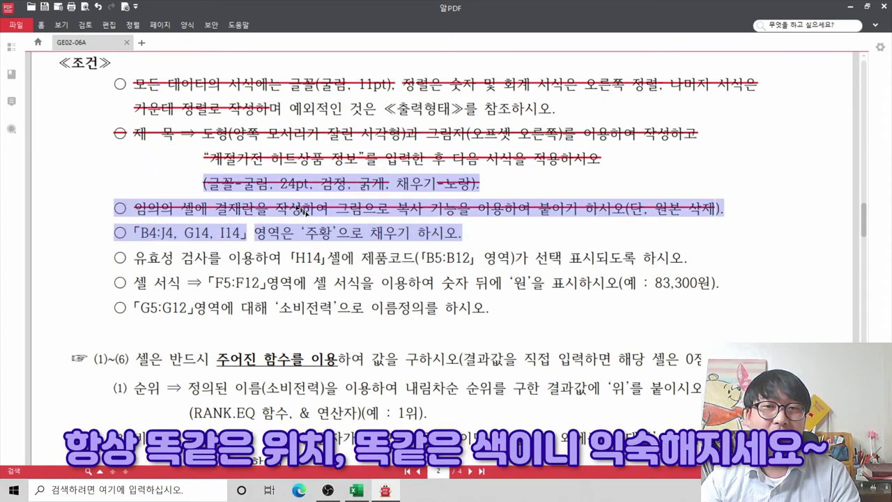
{"action": "right_click", "coordinate": [342, 229]}
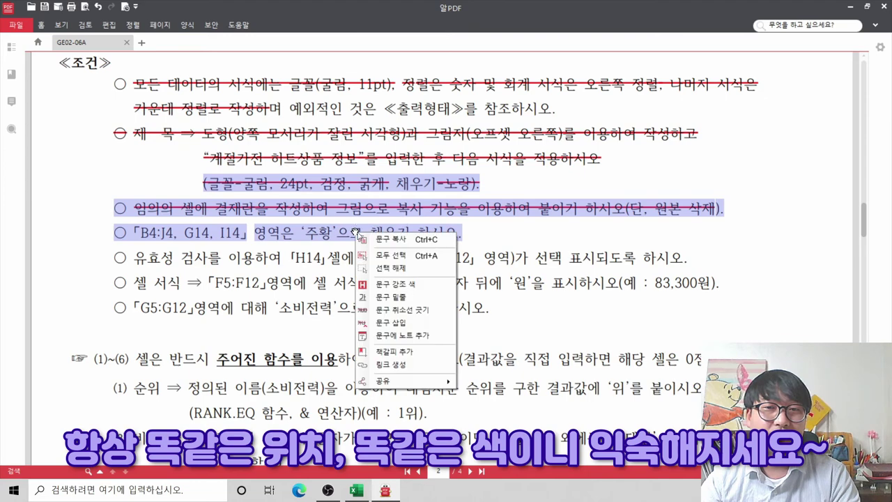
{"action": "left_click", "coordinate": [433, 305]}
- Check the orange cells in the PDF's 출력형태, then fill B4:J4 in Excel with the standard color 주황
{"action": "scroll", "coordinate": [488, 240], "scroll_direction": "up", "scroll_amount": 5}
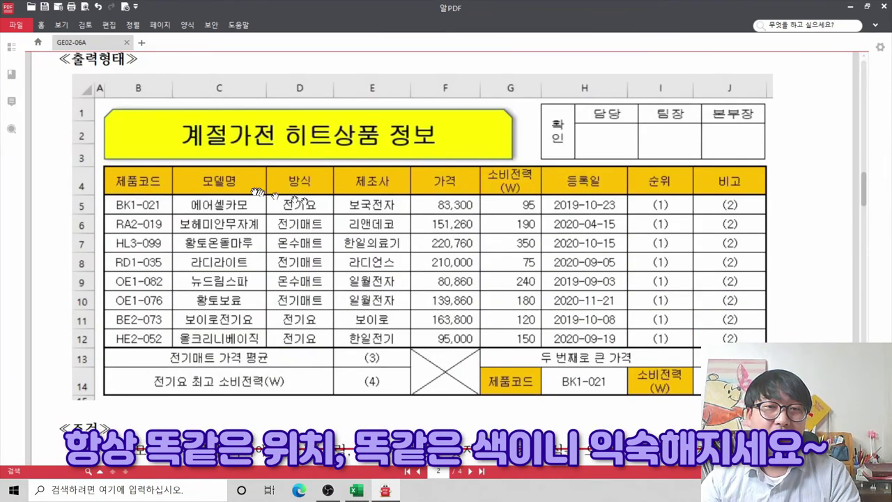
{"action": "left_click", "coordinate": [448, 188]}
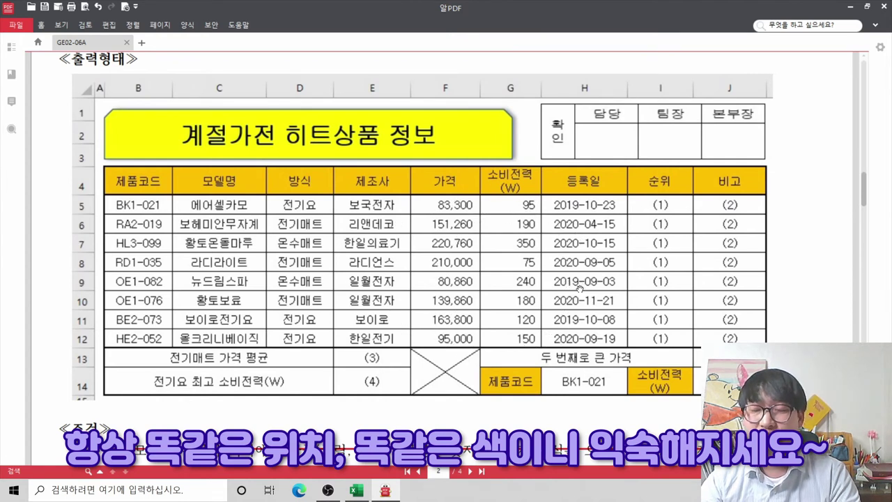
{"action": "left_click", "coordinate": [350, 182]}
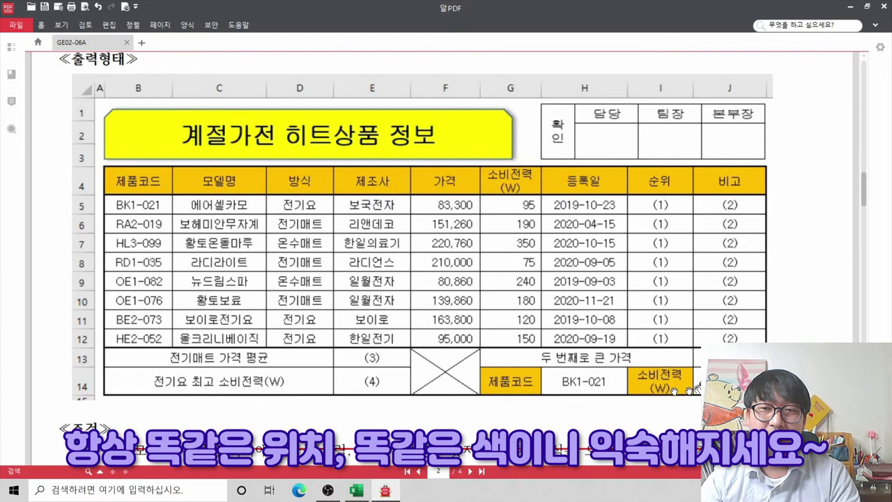
{"action": "key", "text": "alt+Tab"}
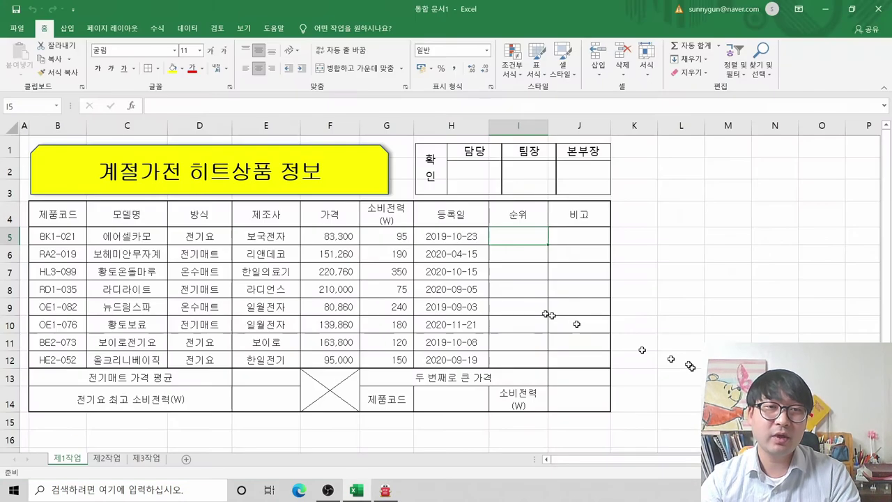
{"action": "left_click_drag", "start_coordinate": [50, 216], "coordinate": [575, 221]}
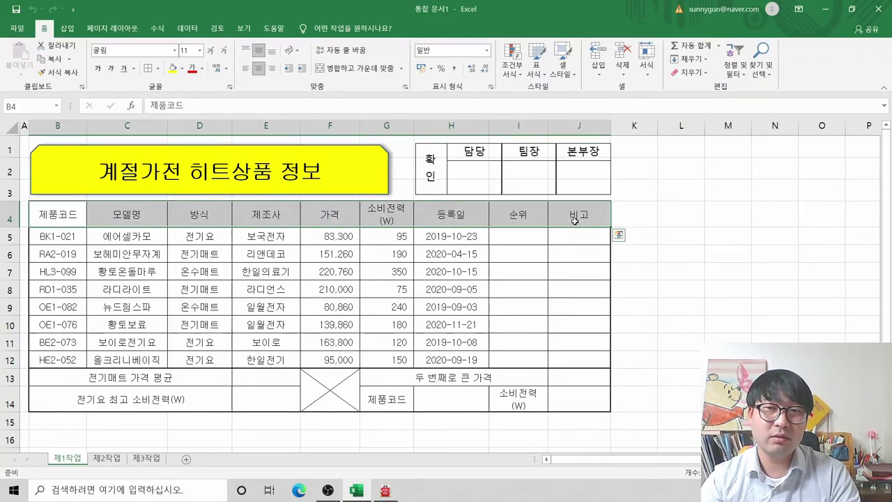
{"action": "left_click", "coordinate": [182, 69]}
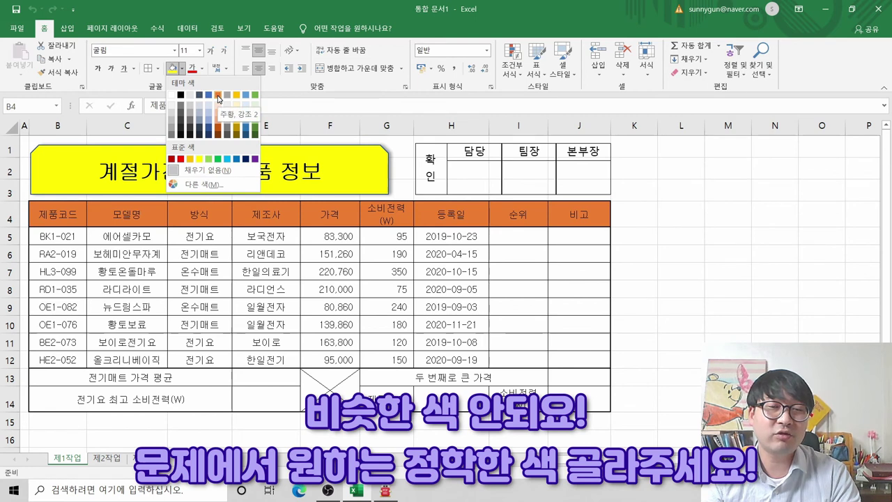
{"action": "left_click", "coordinate": [192, 160]}
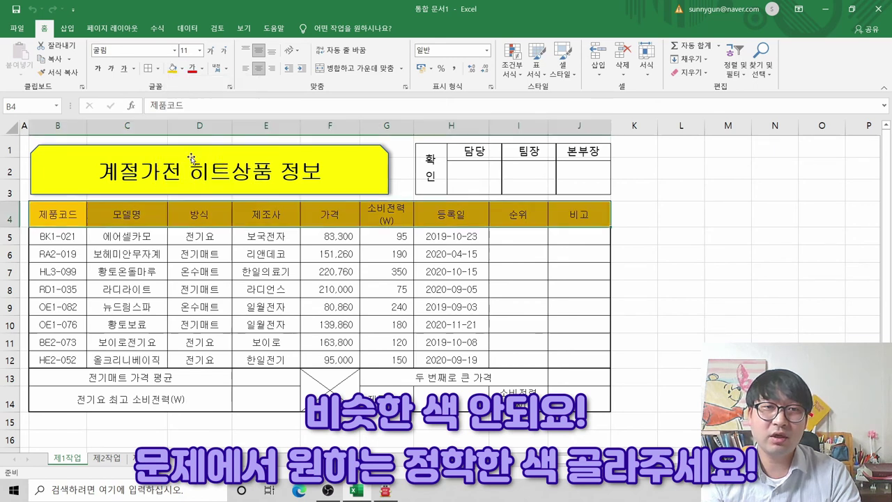
- Fill cells G14 and I14 with the same 주황 color
{"action": "left_click", "coordinate": [401, 407]}
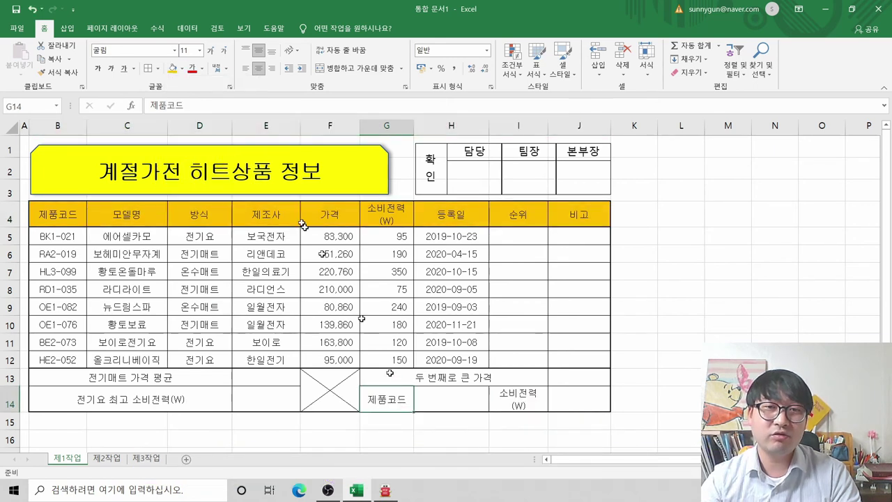
{"action": "left_click", "coordinate": [175, 71]}
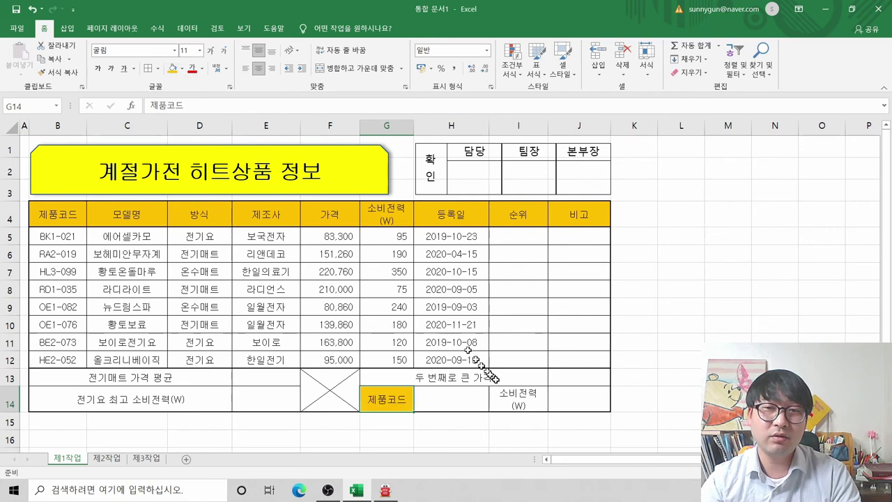
{"action": "left_click", "coordinate": [515, 396]}
{"action": "left_click", "coordinate": [172, 69]}
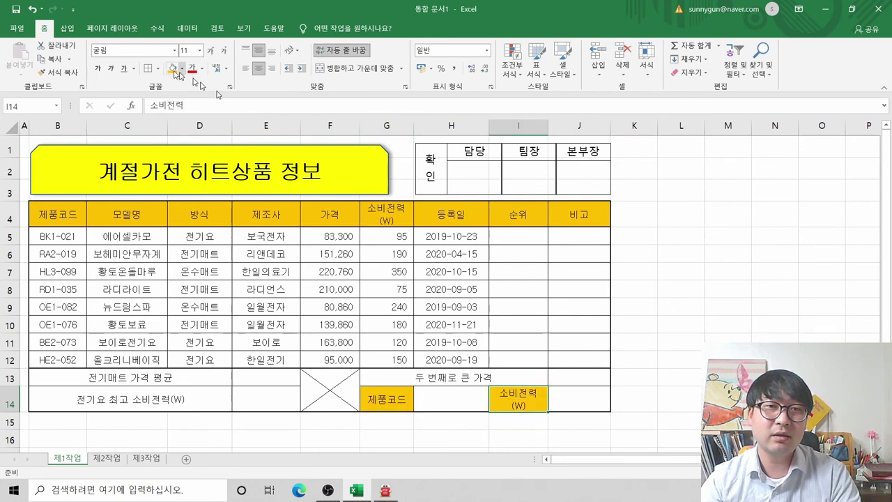
- Compare the orange fills with the exam PDF's 출력형태 and read the 유효성 검사 condition for H14
{"action": "key", "text": "alt+Tab"}
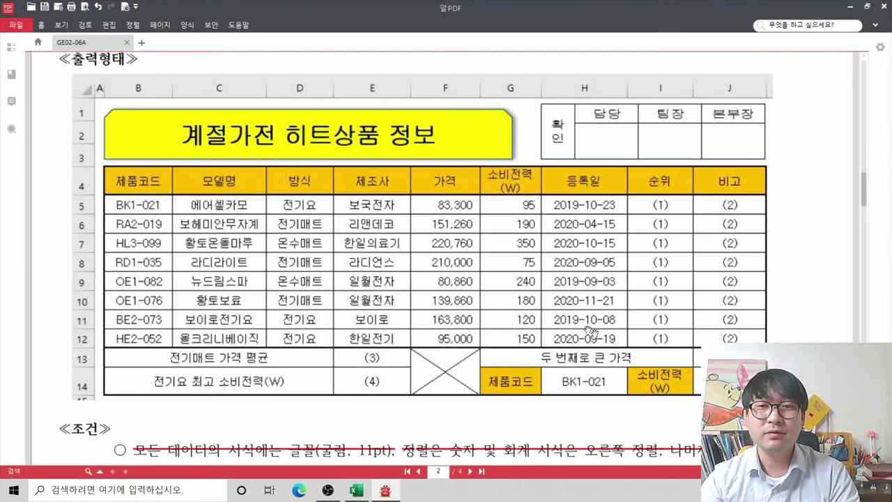
{"action": "key", "text": "alt+Tab"}
{"action": "key", "text": "alt+Tab"}
{"action": "scroll", "coordinate": [516, 307], "scroll_direction": "down", "scroll_amount": 5}
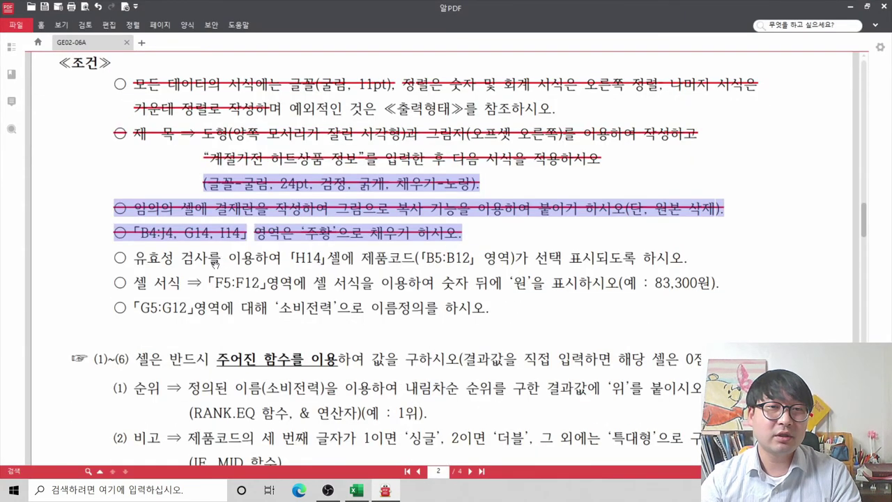
{"action": "left_click", "coordinate": [186, 259]}
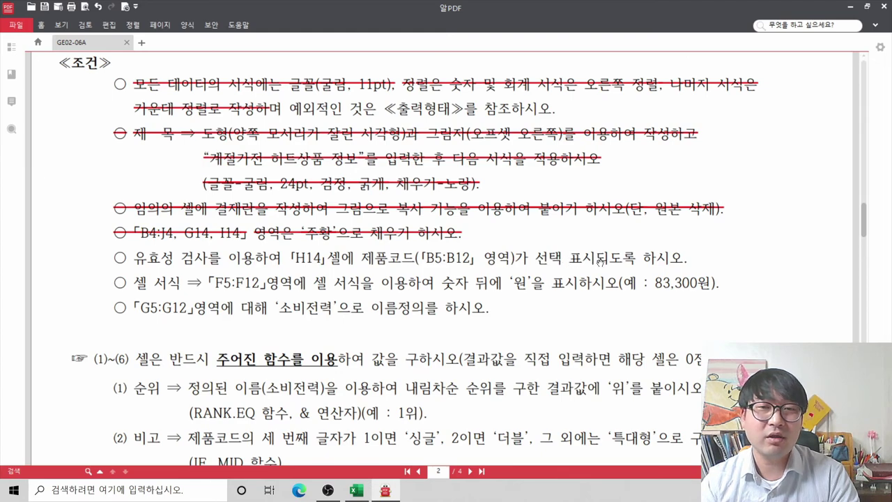
- Examine the product code cell H14 in the PDF's 출력형태 and locate the same cell in the Excel table
{"action": "scroll", "coordinate": [599, 261], "scroll_direction": "up", "scroll_amount": 5}
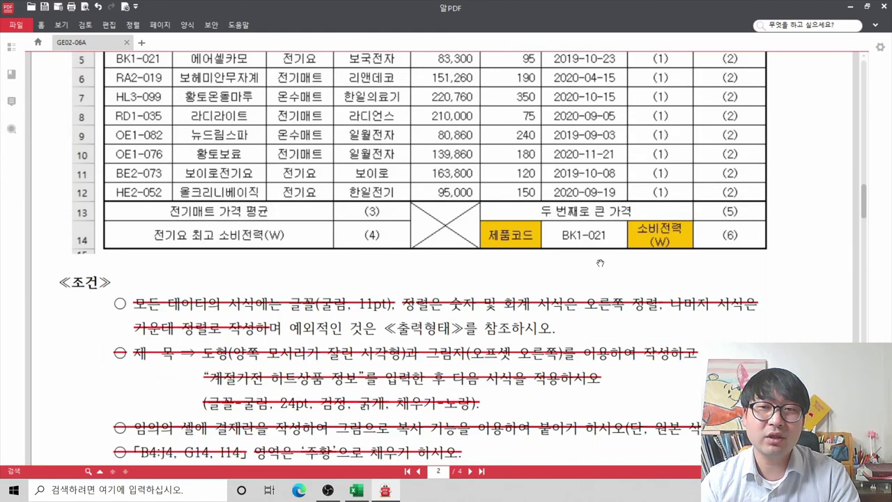
{"action": "key", "text": "ctrl"}
{"action": "key", "text": "ctrl"}
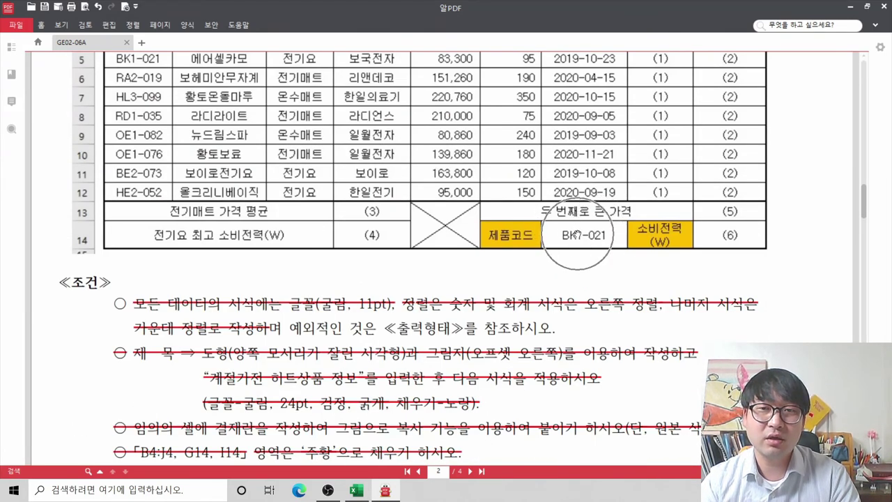
{"action": "key", "text": "ctrl"}
{"action": "key", "text": "alt+Tab"}
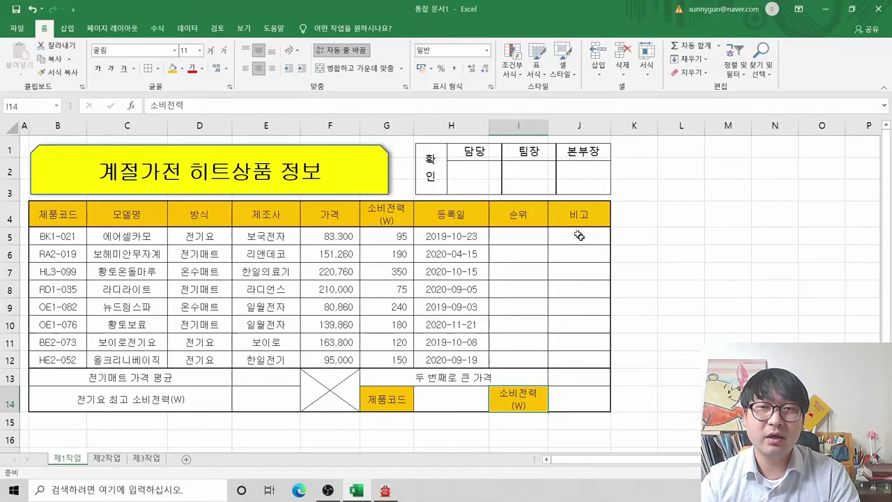
{"action": "left_click", "coordinate": [440, 392]}
{"action": "scroll", "coordinate": [441, 392], "scroll_direction": "down", "scroll_amount": 1}
{"action": "scroll", "coordinate": [440, 392], "scroll_direction": "down", "scroll_amount": 2}
{"action": "key", "text": "ctrl"}
{"action": "key", "text": "ctrl"}
{"action": "key", "text": "ctrl"}
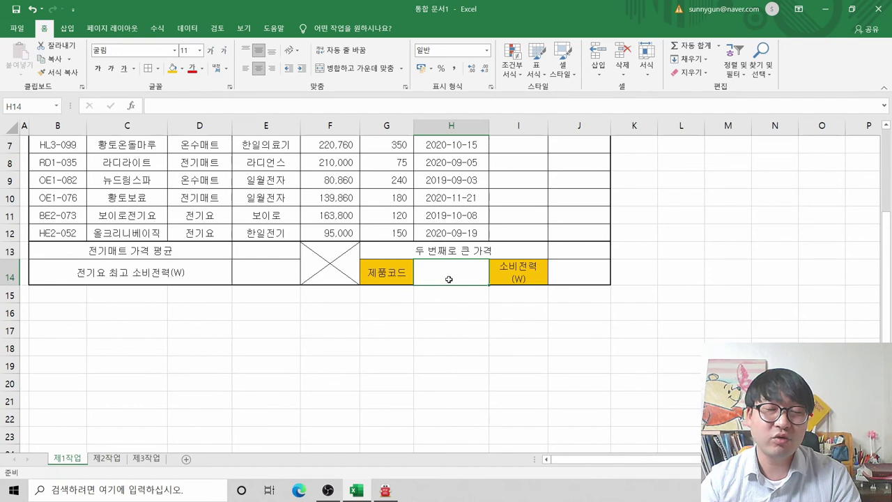
{"action": "scroll", "coordinate": [448, 278], "scroll_direction": "up", "scroll_amount": 1}
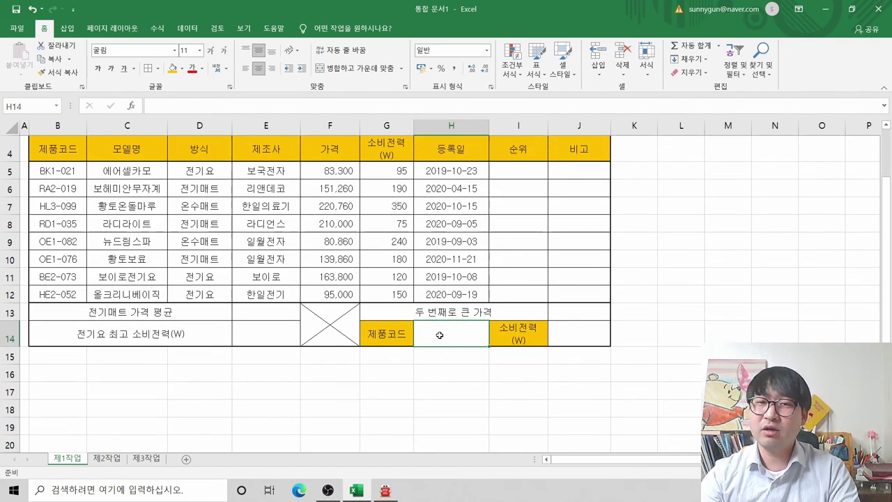
{"action": "key", "text": "ctrl"}
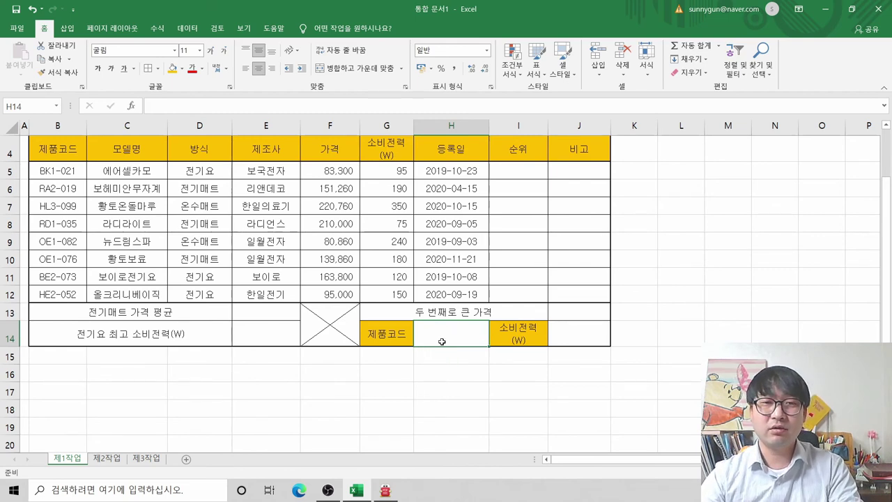
{"action": "scroll", "coordinate": [442, 341], "scroll_direction": "up", "scroll_amount": 1}
- Reread the 유효성 검사 condition in the exam PDF and examine the product code range B5:B12 in 출력형태
{"action": "key", "text": "alt+Tab"}
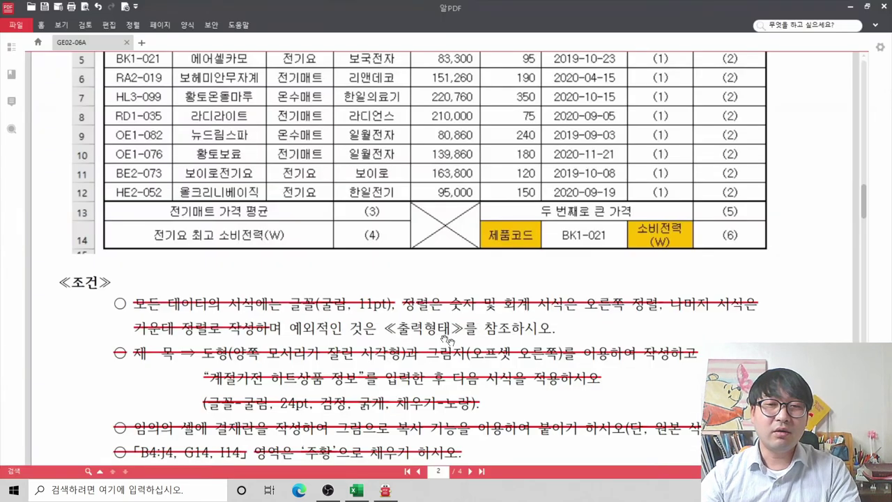
{"action": "scroll", "coordinate": [441, 352], "scroll_direction": "down", "scroll_amount": 5}
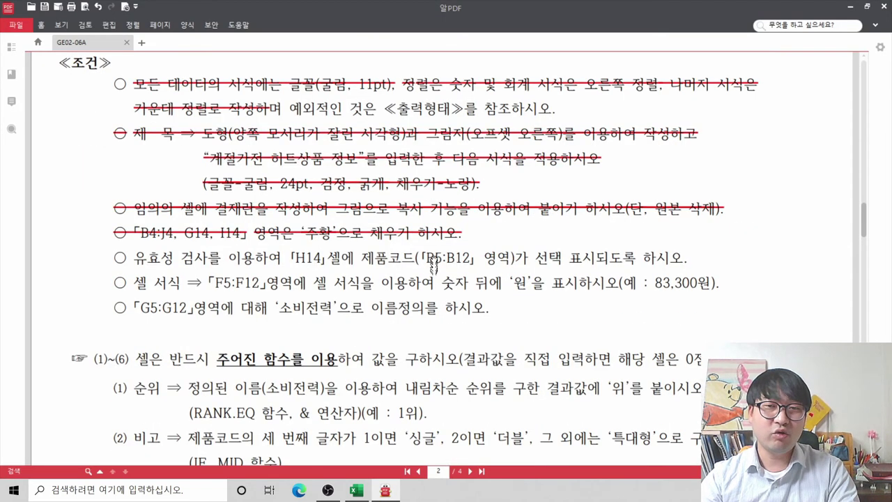
{"action": "scroll", "coordinate": [439, 265], "scroll_direction": "up", "scroll_amount": 5}
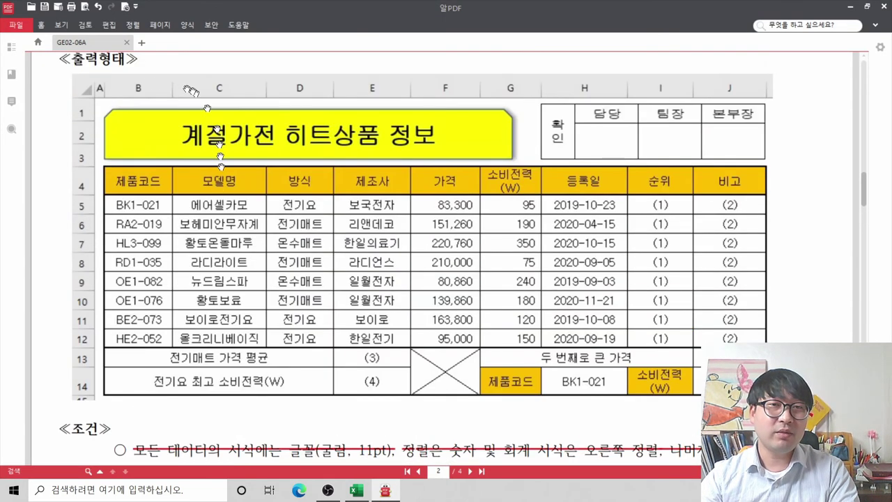
{"action": "left_click", "coordinate": [137, 201]}
{"action": "left_click", "coordinate": [136, 333]}
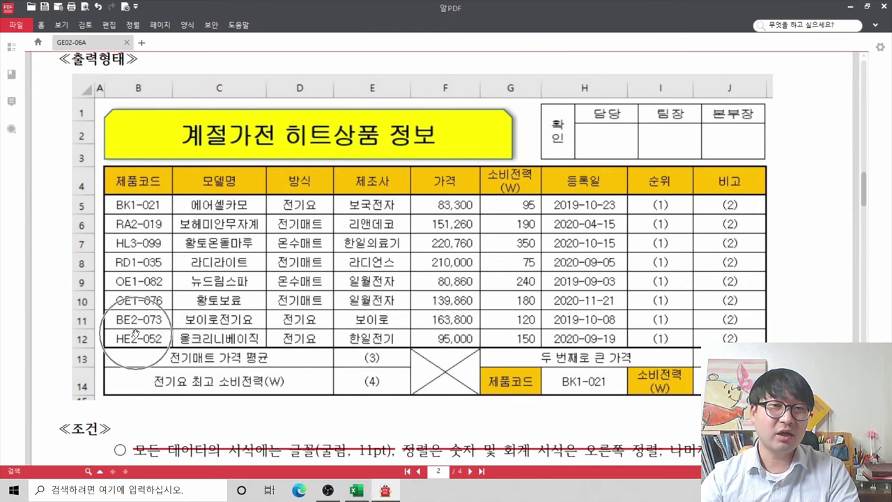
- Switch to Excel, locate the product codes in B5:B12, and open the data validation settings for cell H14
{"action": "key", "text": "alt+Tab"}
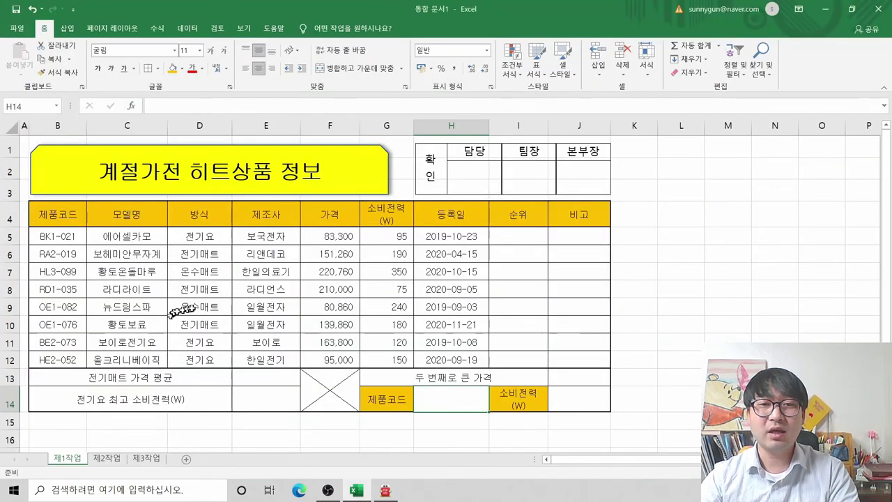
{"action": "key", "text": "ctrl"}
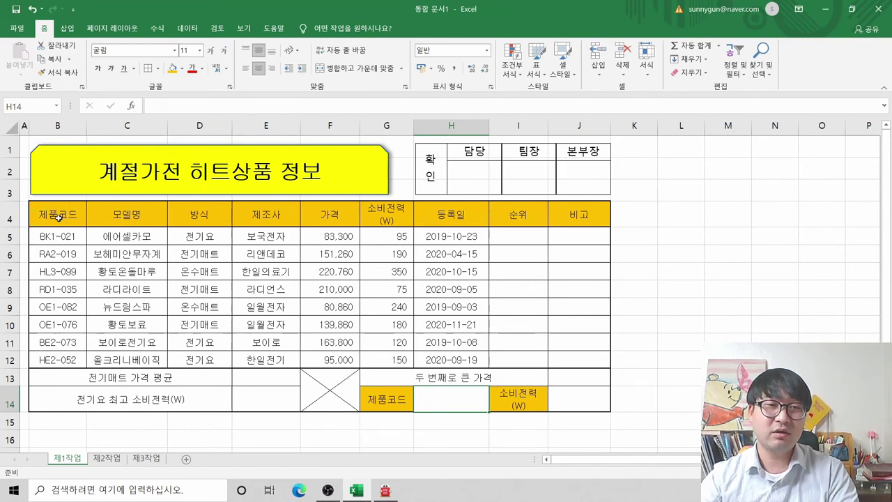
{"action": "left_click_drag", "start_coordinate": [60, 235], "coordinate": [62, 357]}
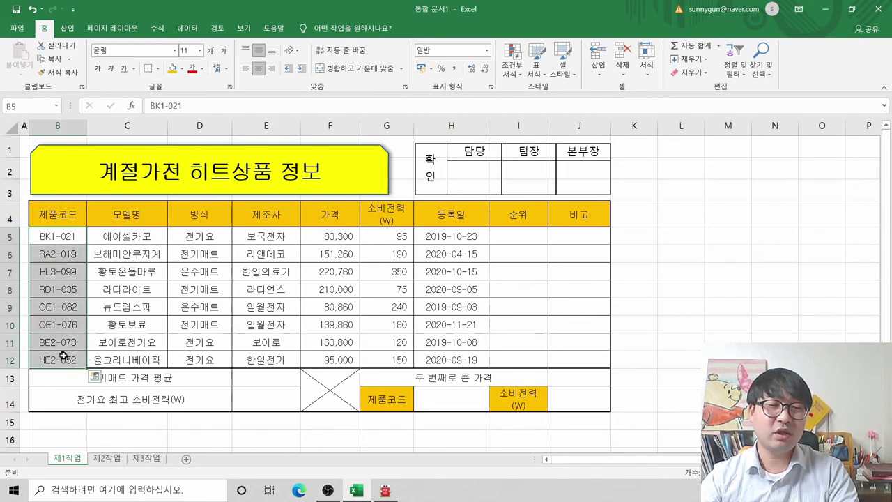
{"action": "left_click", "coordinate": [448, 399]}
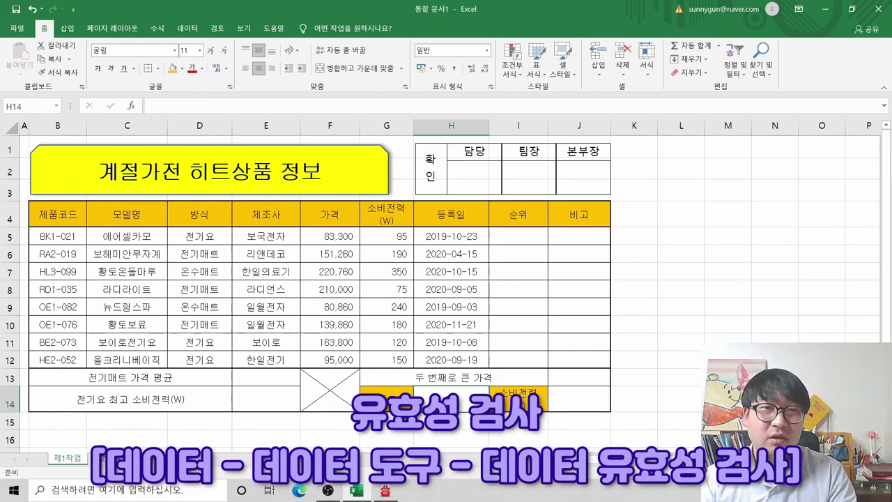
{"action": "left_click", "coordinate": [194, 35]}
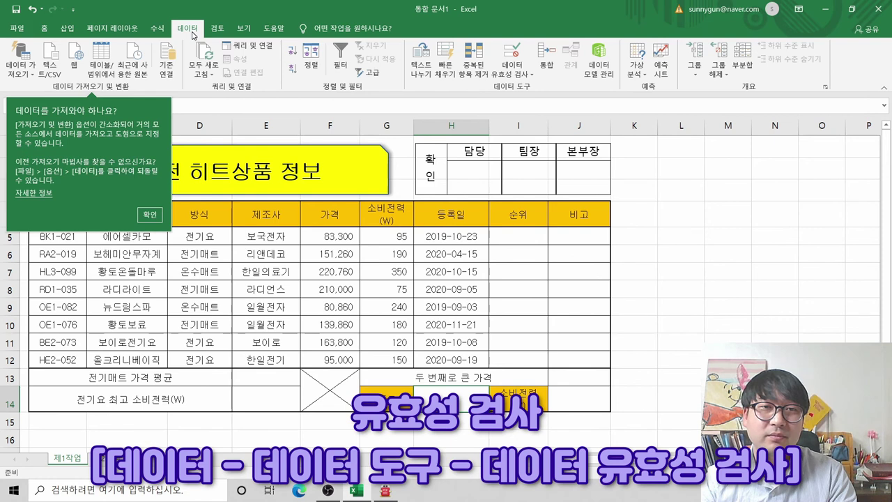
{"action": "left_click", "coordinate": [148, 214]}
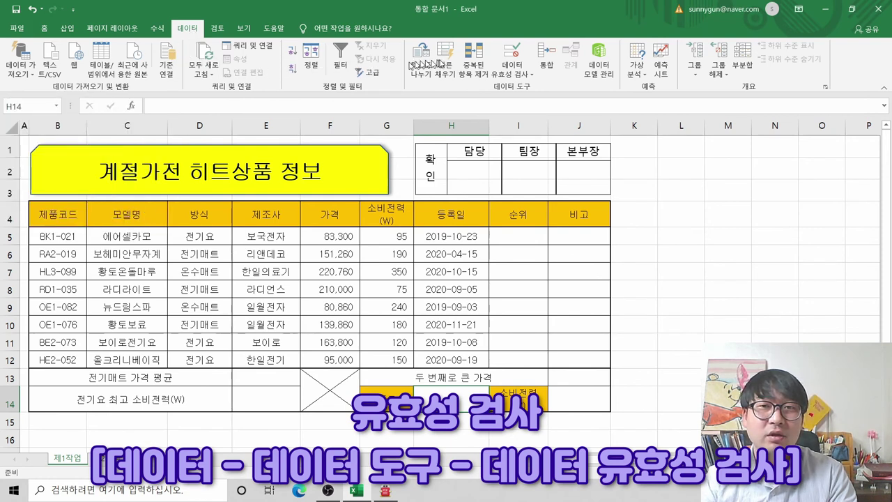
{"action": "left_click", "coordinate": [513, 56]}
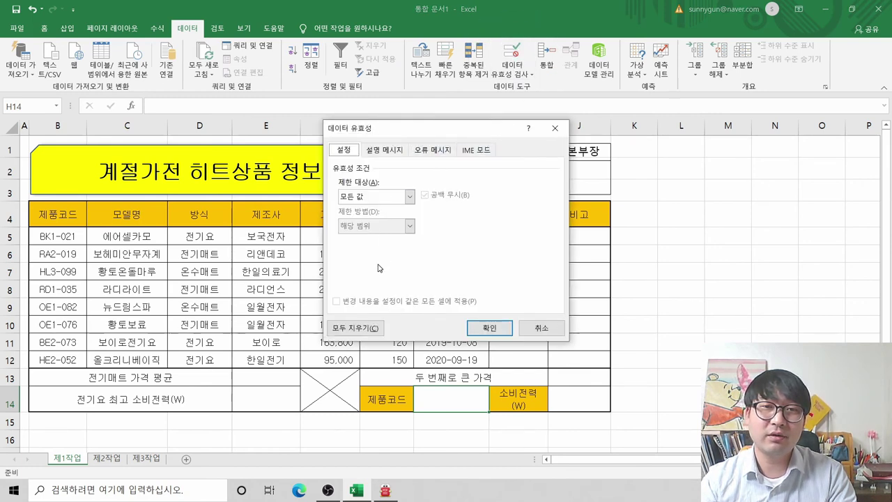
- Check the 유효성 검사 condition in the exam PDF and restrict H14 to a 목록 with source =$B$5:$B$12
{"action": "key", "text": "alt+Tab"}
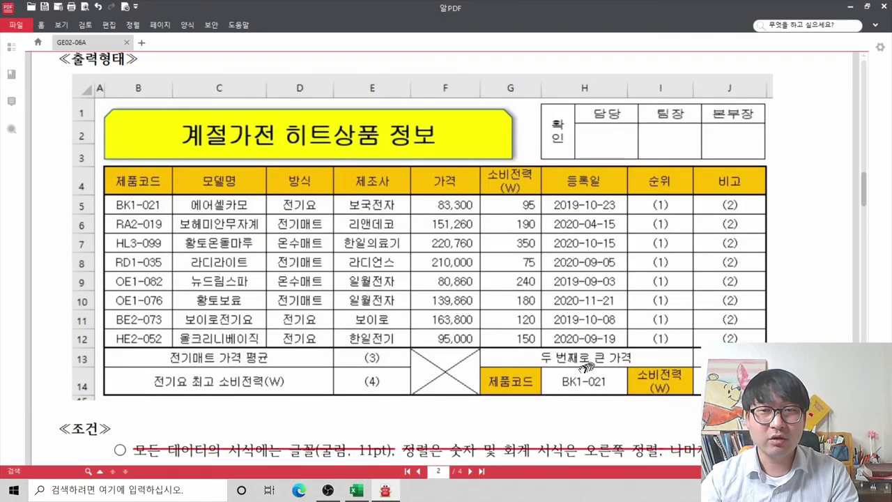
{"action": "scroll", "coordinate": [490, 404], "scroll_direction": "down", "scroll_amount": 4}
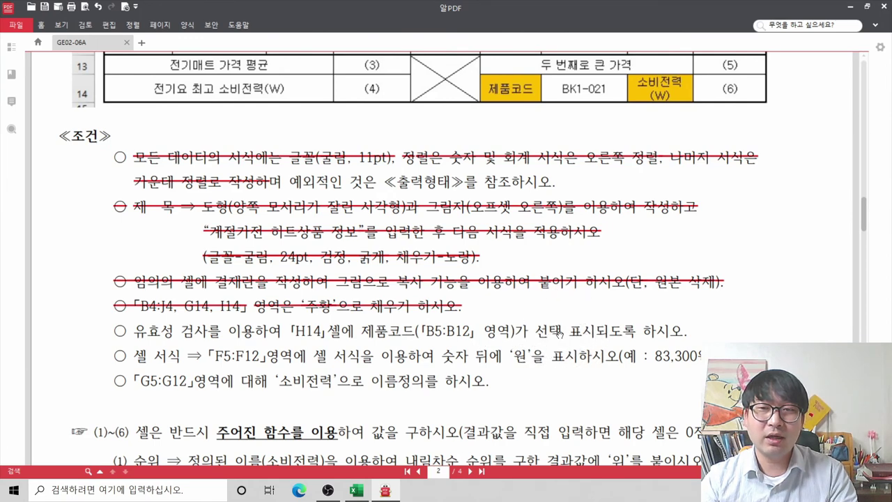
{"action": "key", "text": "alt+Tab"}
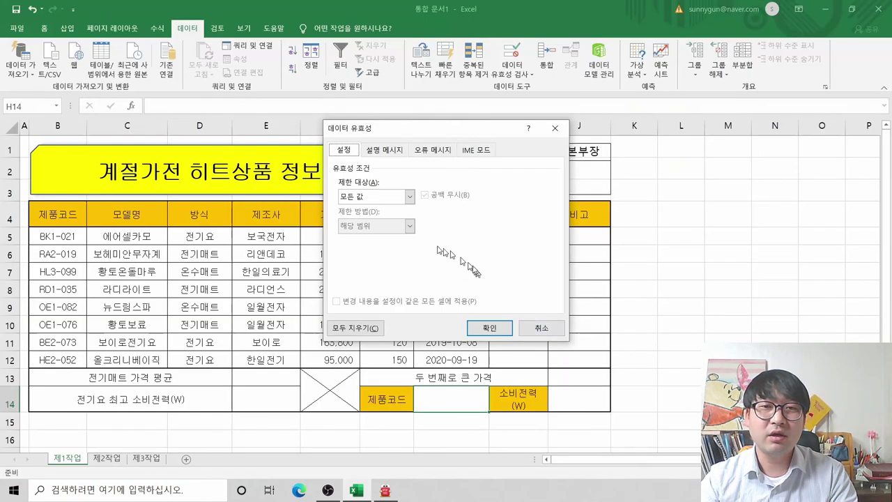
{"action": "left_click", "coordinate": [359, 197]}
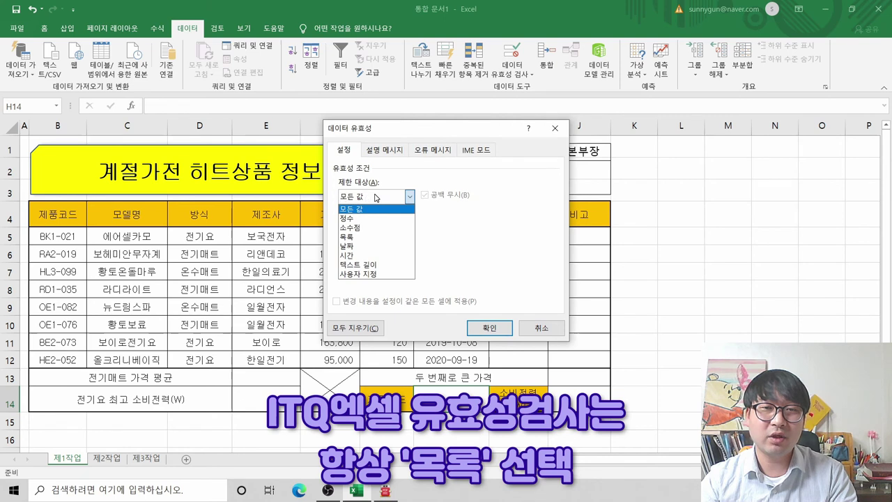
{"action": "left_click", "coordinate": [356, 238]}
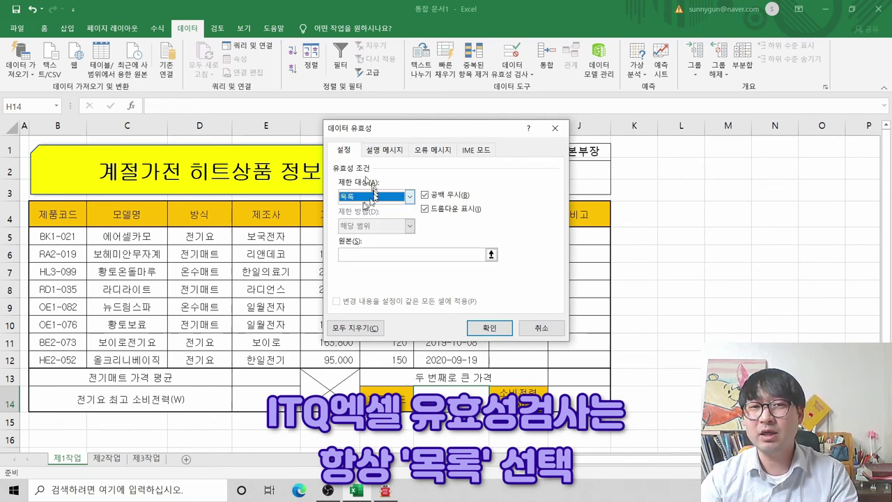
{"action": "left_click_drag", "start_coordinate": [410, 132], "coordinate": [404, 107]}
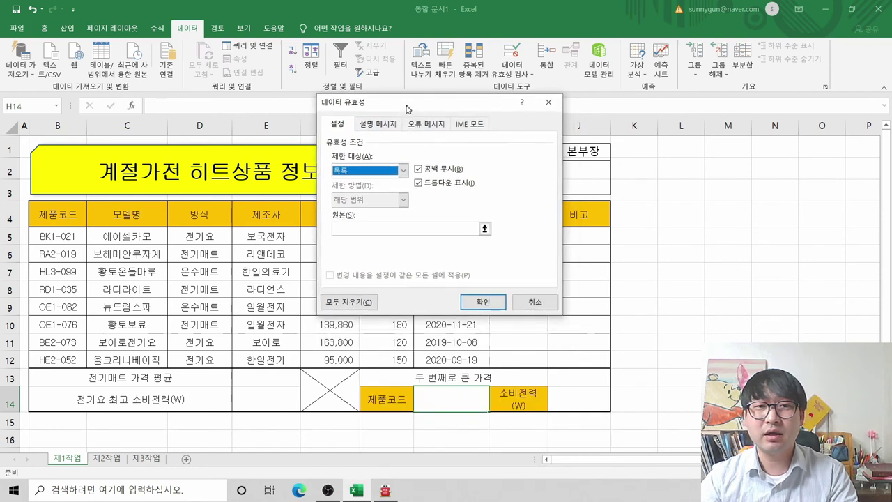
{"action": "left_click", "coordinate": [354, 228]}
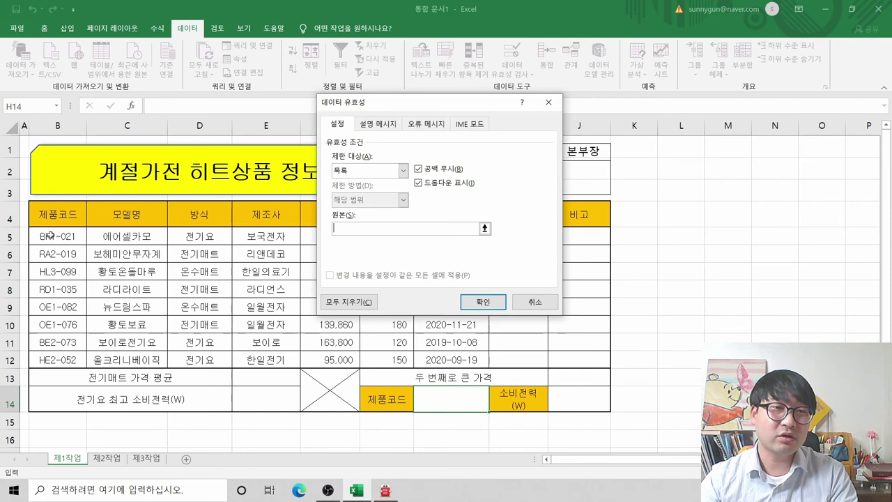
{"action": "left_click_drag", "start_coordinate": [53, 237], "coordinate": [48, 360]}
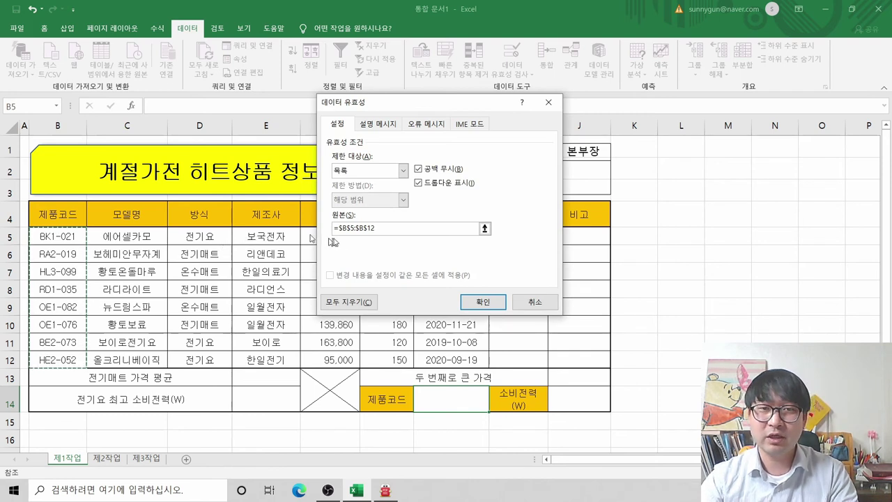
{"action": "left_click", "coordinate": [467, 301]}
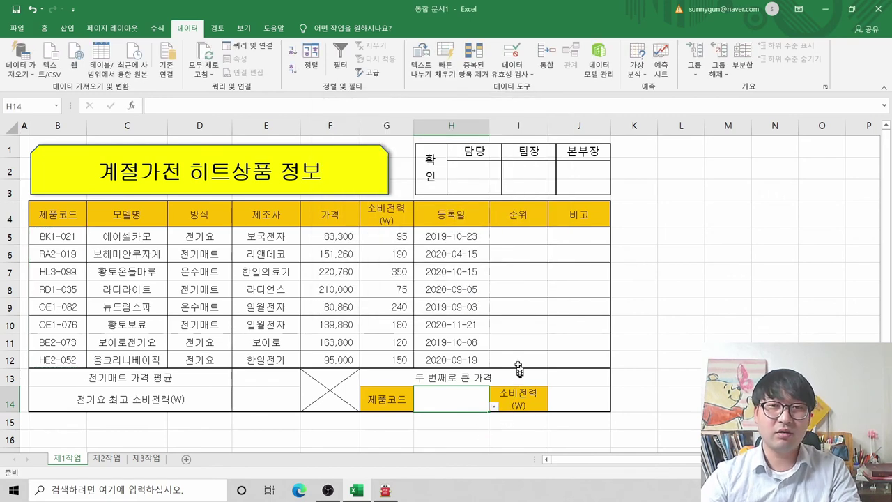
- Test the H14 drop-down list by choosing RA2-019, OE1-082 and BE2-073 in turn
{"action": "scroll", "coordinate": [519, 367], "scroll_direction": "down", "scroll_amount": 5}
{"action": "scroll", "coordinate": [492, 347], "scroll_direction": "up", "scroll_amount": 4}
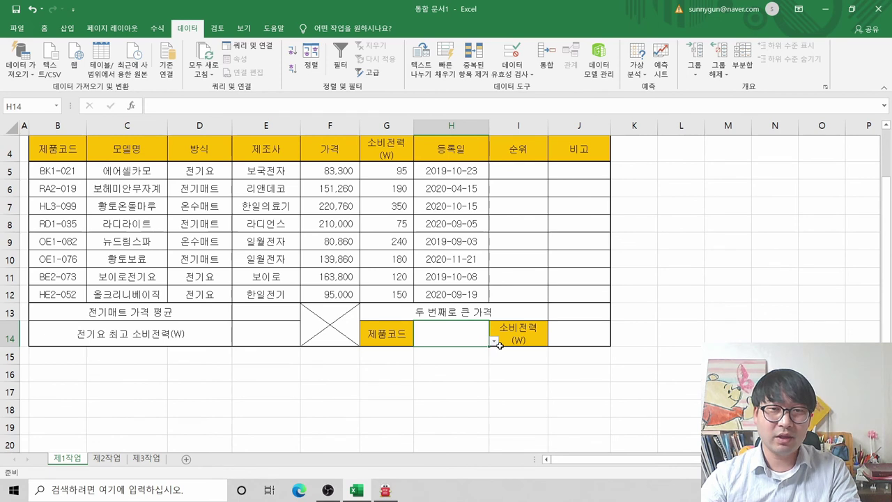
{"action": "left_click", "coordinate": [493, 341]}
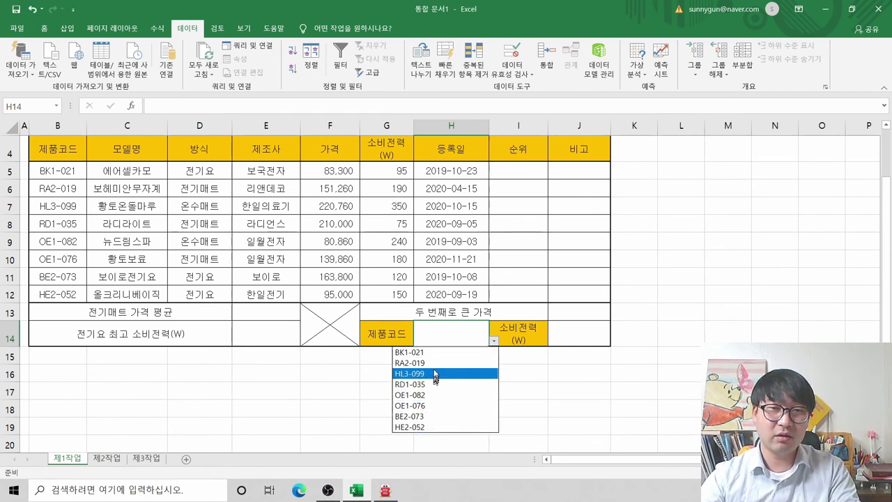
{"action": "left_click", "coordinate": [443, 362]}
{"action": "left_click", "coordinate": [493, 342]}
{"action": "left_click", "coordinate": [445, 398]}
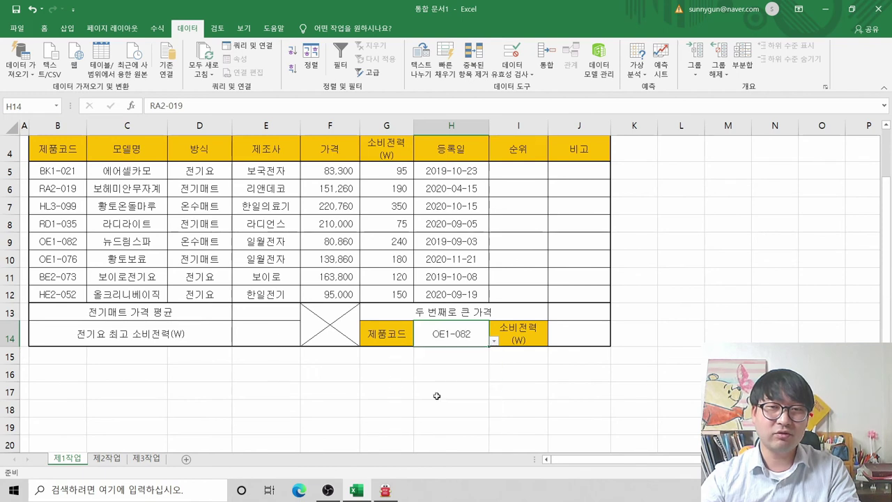
{"action": "left_click", "coordinate": [493, 341]}
{"action": "left_click", "coordinate": [438, 413]}
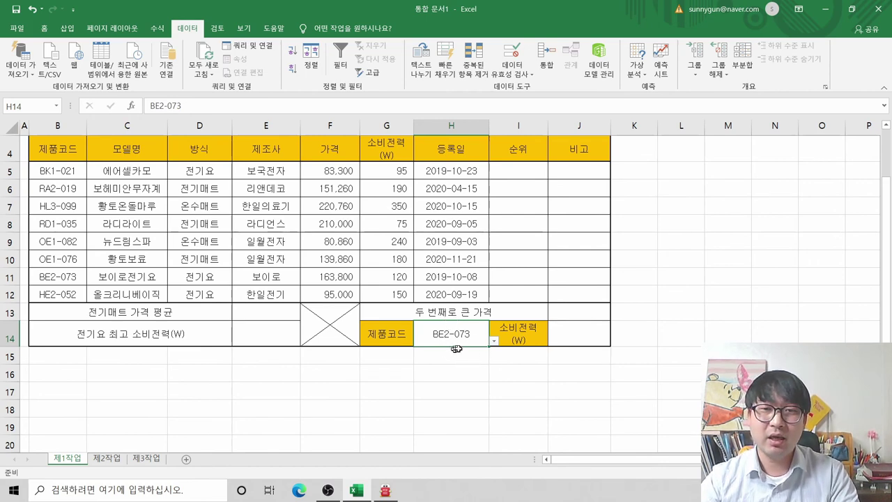
- Check H14 in the exam PDF's 출력형태 and choose the product code BK1-021 from Excel's H14 list
{"action": "key", "text": "alt+Tab"}
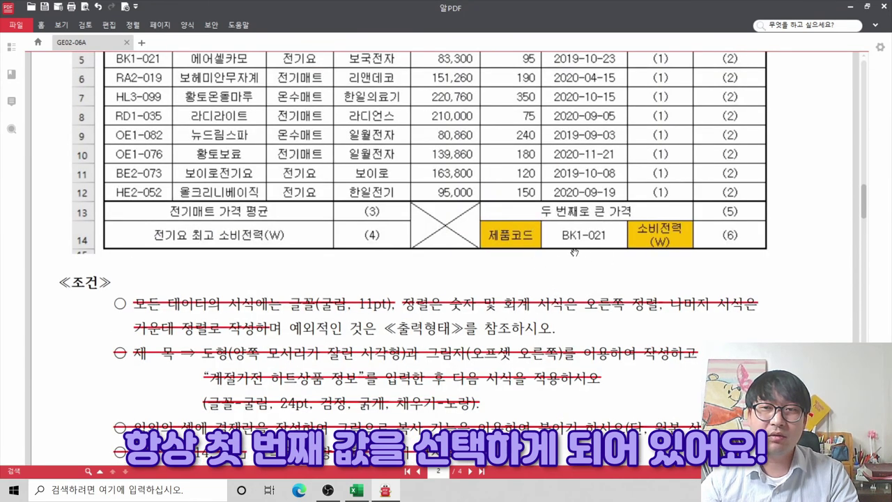
{"action": "scroll", "coordinate": [306, 231], "scroll_direction": "up", "scroll_amount": 2}
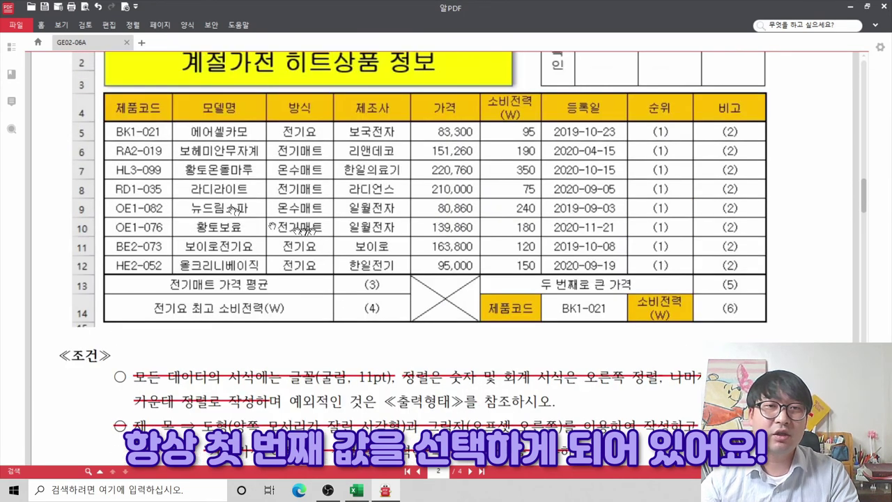
{"action": "left_click", "coordinate": [126, 143]}
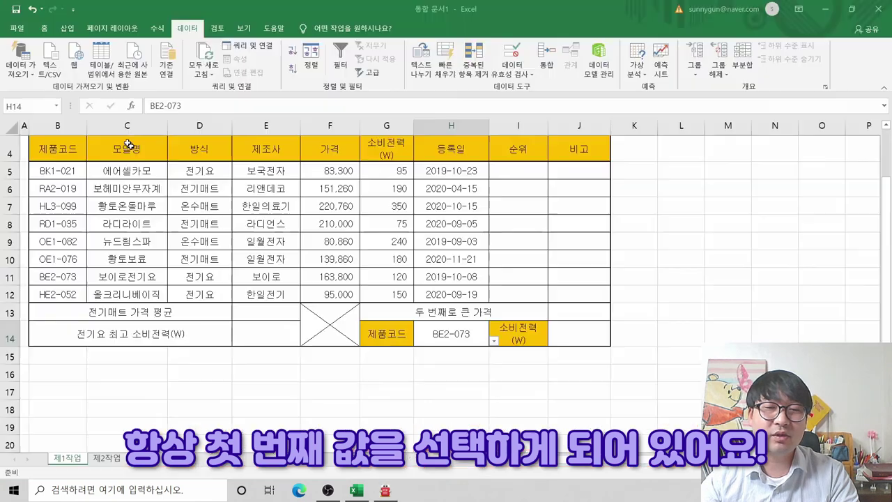
{"action": "key", "text": "alt+Tab"}
{"action": "left_click", "coordinate": [492, 341]}
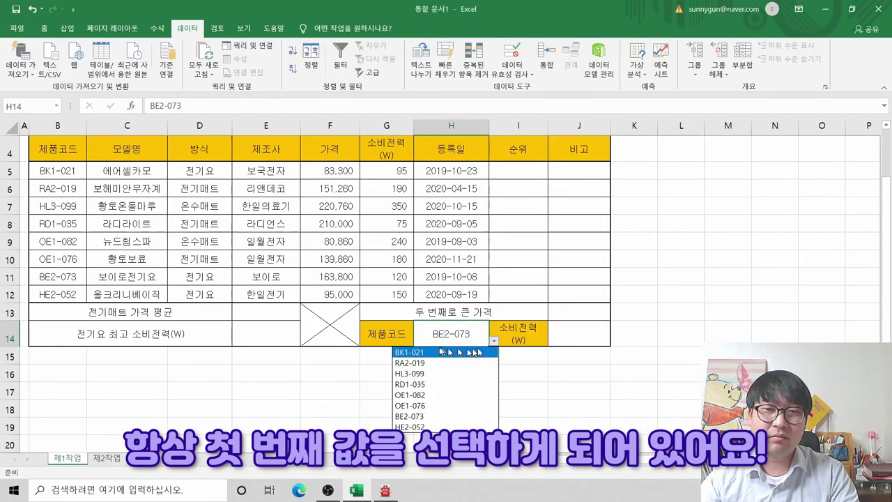
{"action": "key", "text": "Escape"}
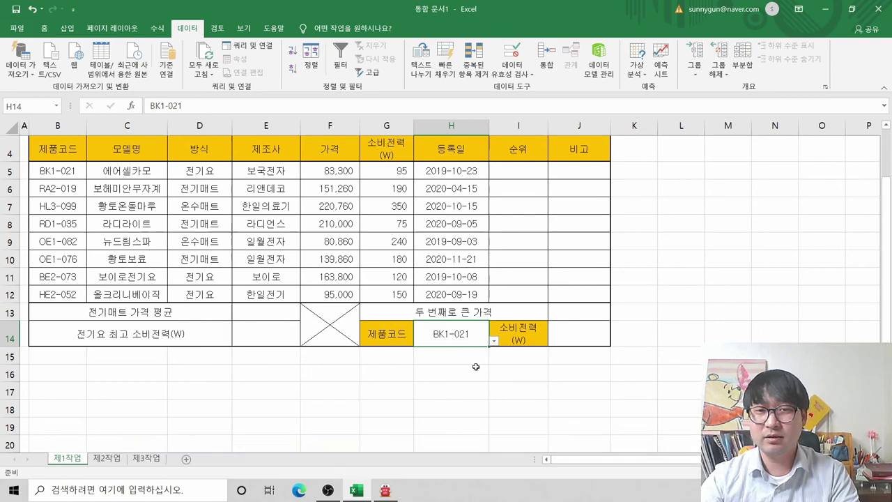
- Switch to the exam PDF and strike through the completed 유효성 검사 condition for H14
{"action": "key", "text": "alt+Tab"}
{"action": "scroll", "coordinate": [460, 343], "scroll_direction": "down", "scroll_amount": 5}
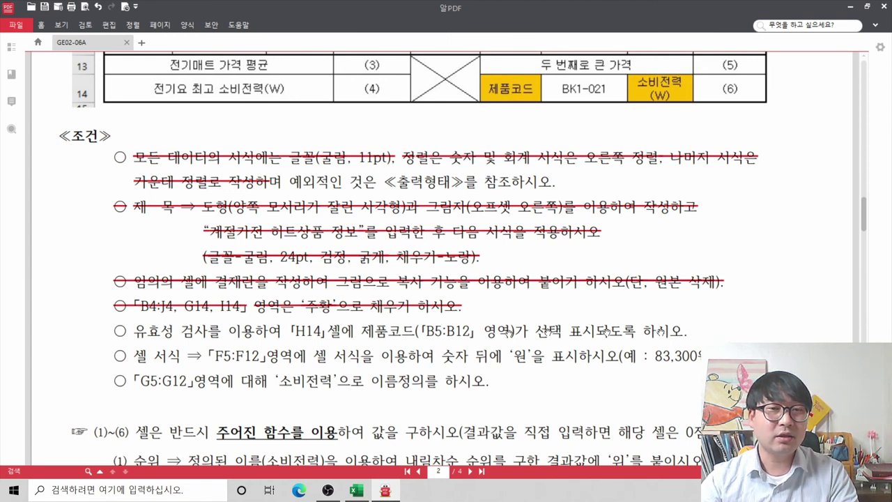
{"action": "left_click_drag", "start_coordinate": [132, 331], "coordinate": [689, 336]}
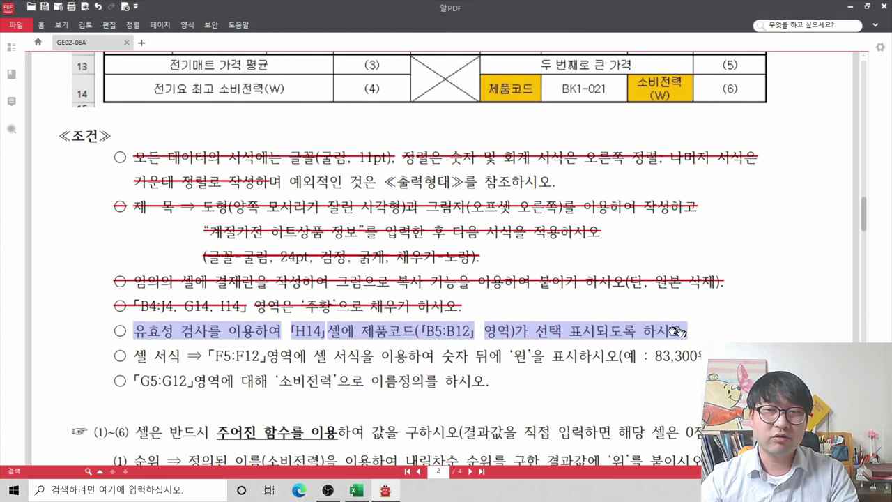
{"action": "right_click", "coordinate": [671, 325]}
{"action": "left_click", "coordinate": [689, 399]}
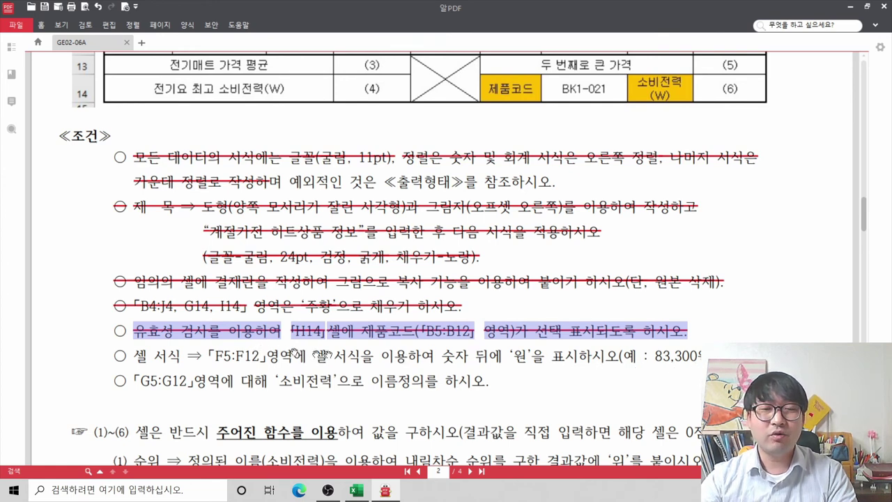
- Check the price column in the PDF, try appending 원 directly to the F5 price in Excel, and undo the entry
{"action": "scroll", "coordinate": [328, 348], "scroll_direction": "up", "scroll_amount": 3}
{"action": "scroll", "coordinate": [344, 188], "scroll_direction": "up", "scroll_amount": 2}
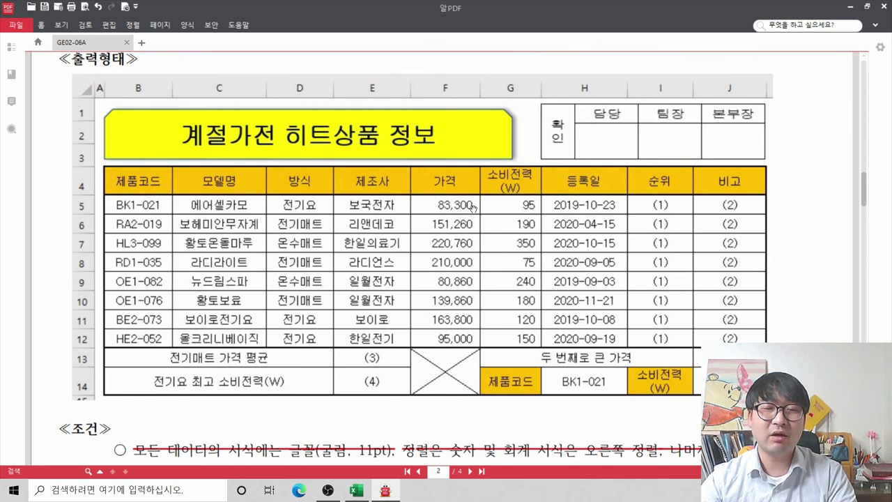
{"action": "key", "text": "alt+Tab"}
{"action": "double_click", "coordinate": [355, 172]}
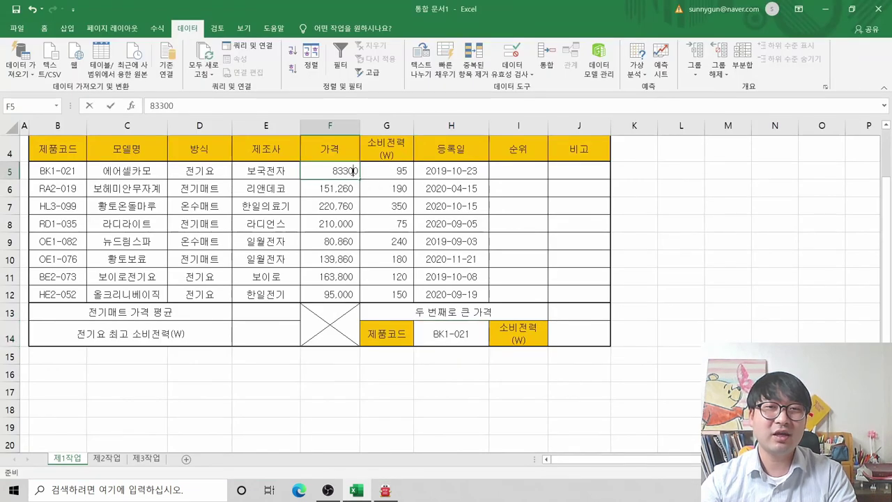
{"action": "type", "text": "월"}
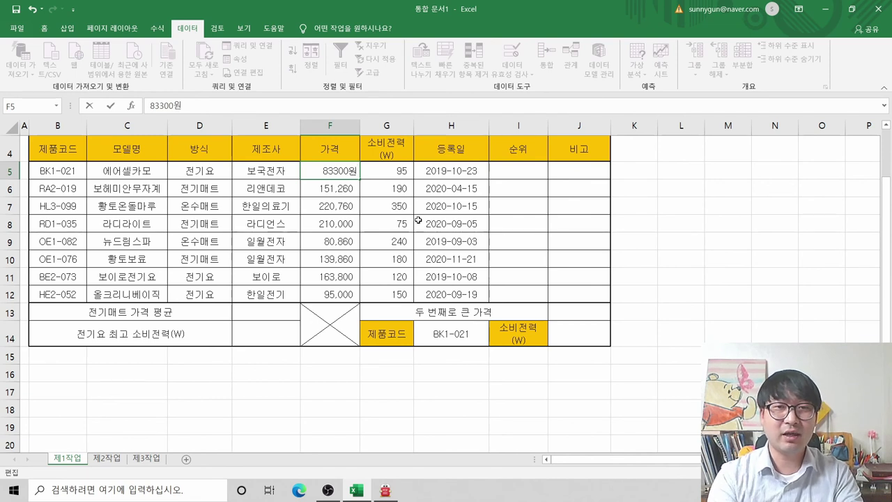
{"action": "key", "text": "Return"}
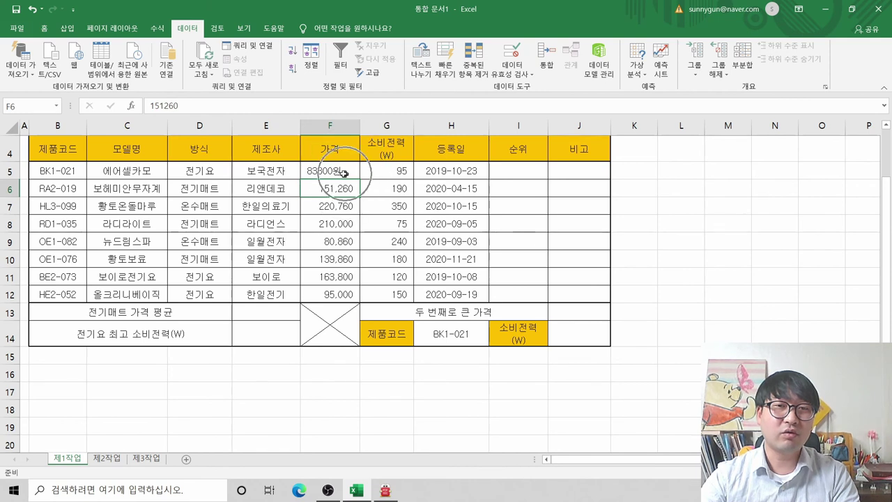
{"action": "left_click", "coordinate": [320, 171]}
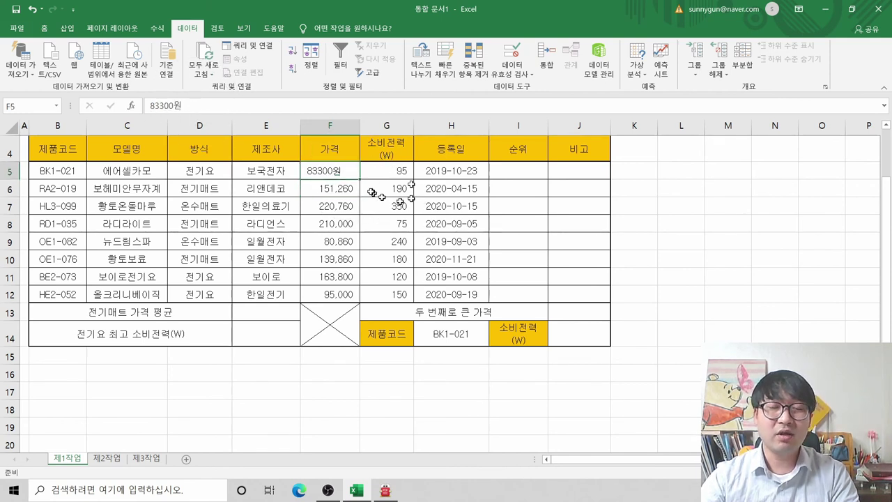
{"action": "key", "text": "ctrl+z"}
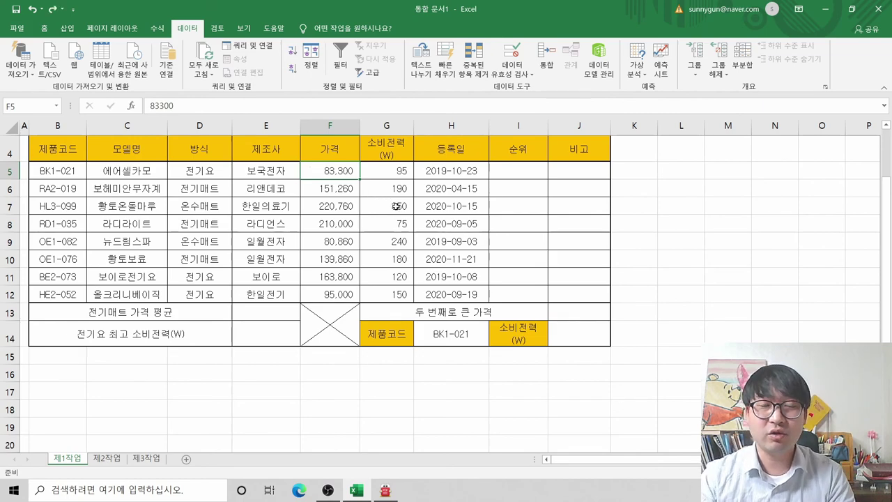
- Check the 셀 서식 condition in the exam PDF and choose the custom number format #,##0 for Excel's F5:F12 prices
{"action": "key", "text": "alt+Tab"}
{"action": "scroll", "coordinate": [422, 284], "scroll_direction": "down", "scroll_amount": 10}
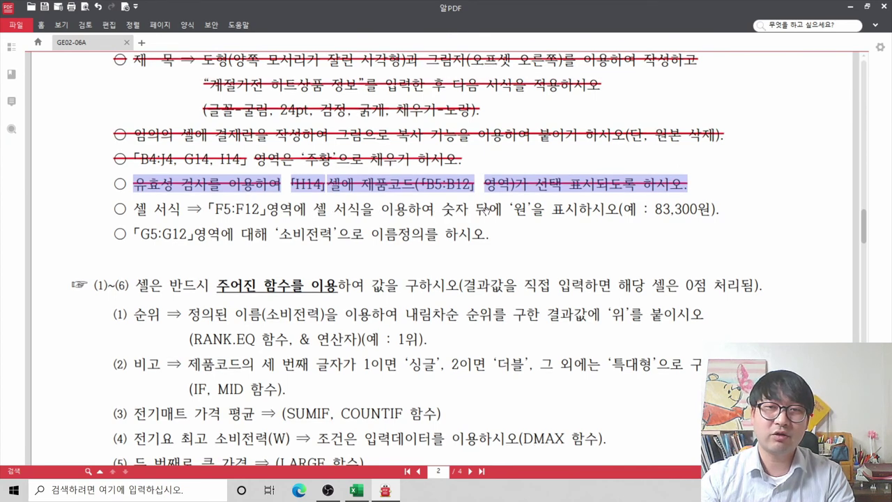
{"action": "key", "text": "alt+Tab"}
{"action": "left_click_drag", "start_coordinate": [328, 173], "coordinate": [326, 296]}
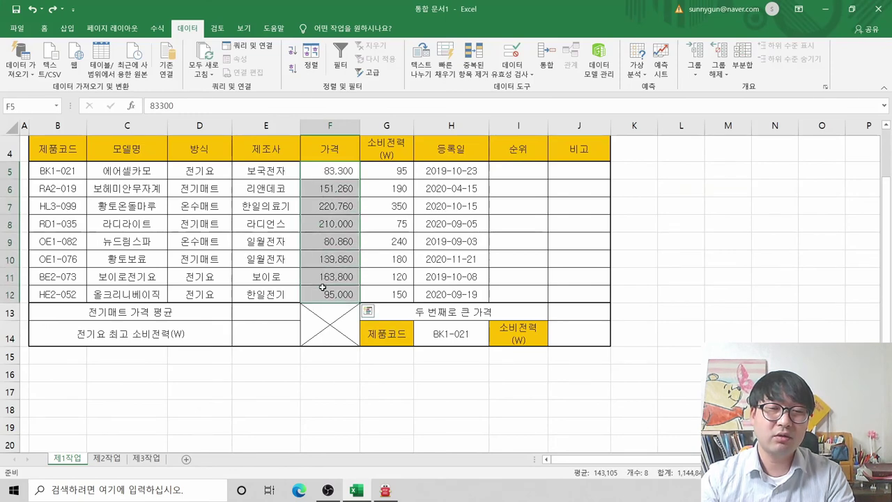
{"action": "right_click", "coordinate": [326, 245]}
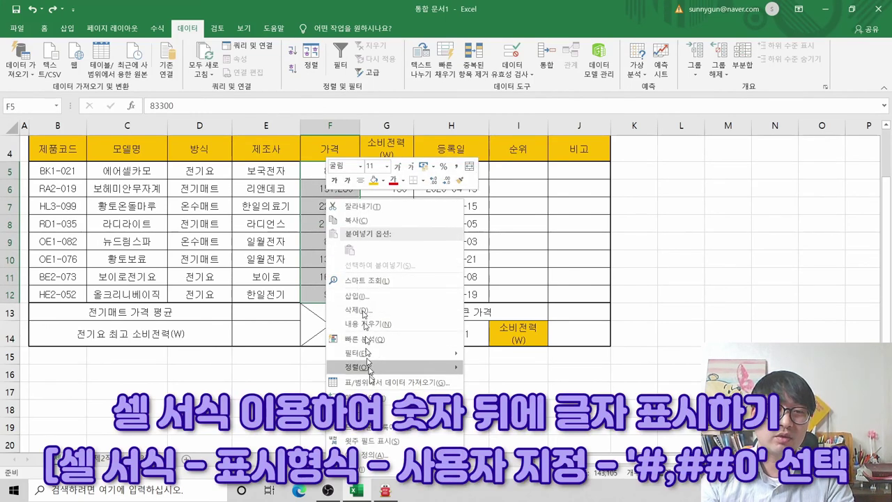
{"action": "left_click", "coordinate": [383, 415]}
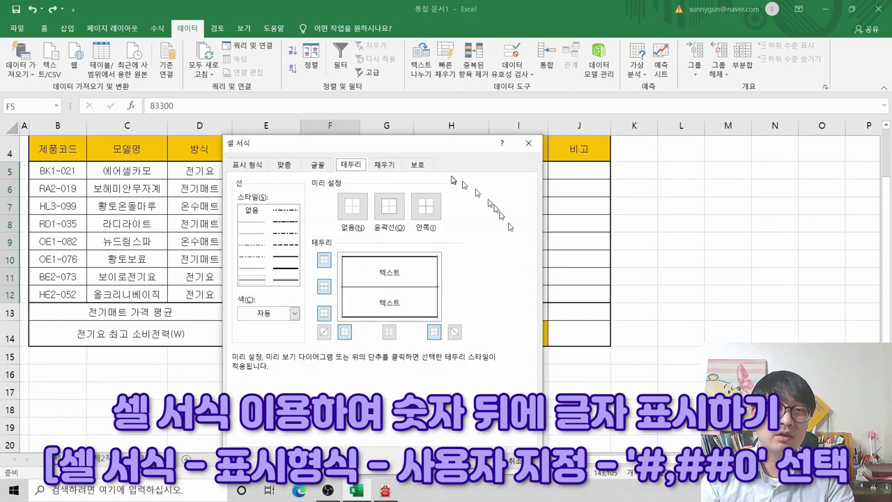
{"action": "left_click", "coordinate": [249, 167]}
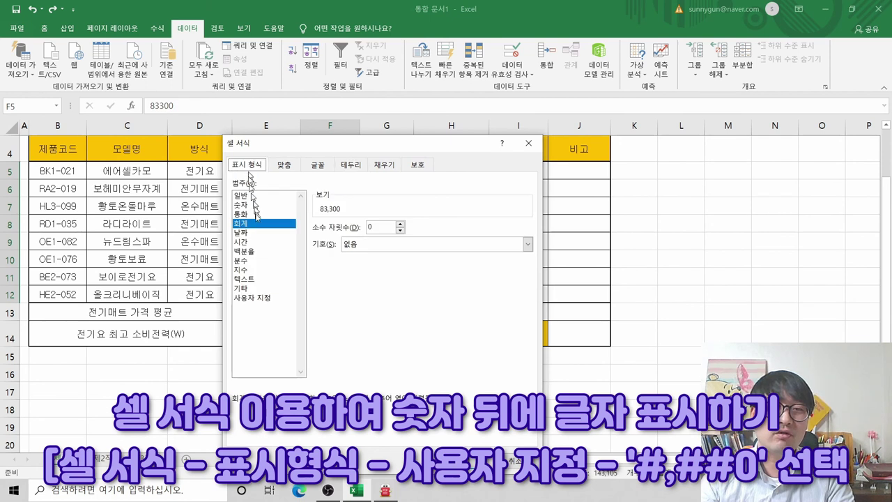
{"action": "left_click", "coordinate": [257, 300]}
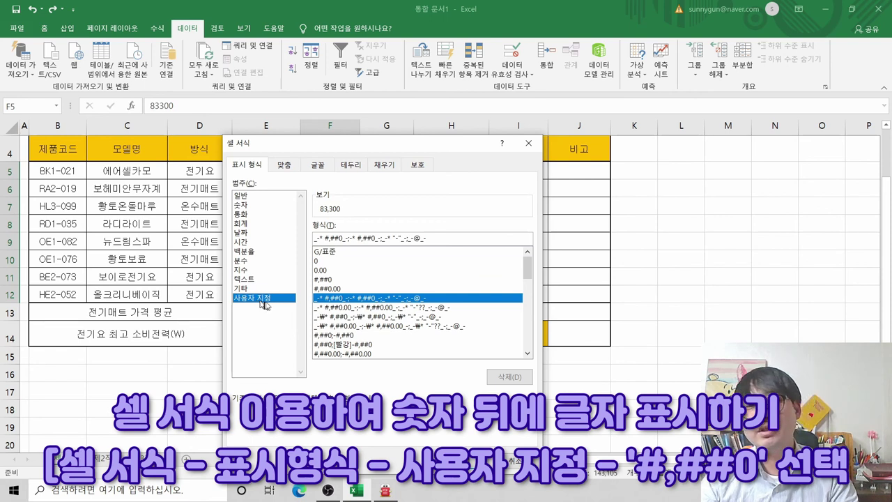
{"action": "left_click", "coordinate": [338, 280]}
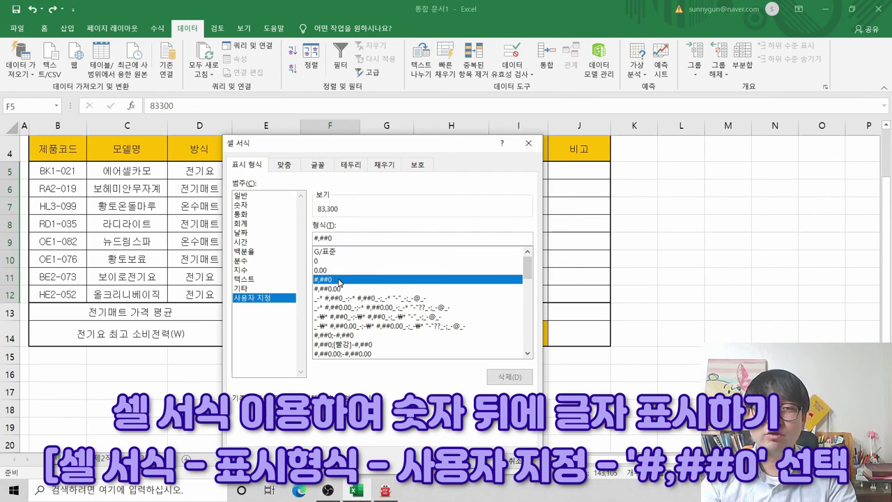
- Recheck the required unit in the PDF, extend the custom format to #,##0원, and apply it to F5:F12 in Excel
{"action": "key", "text": "alt+Tab"}
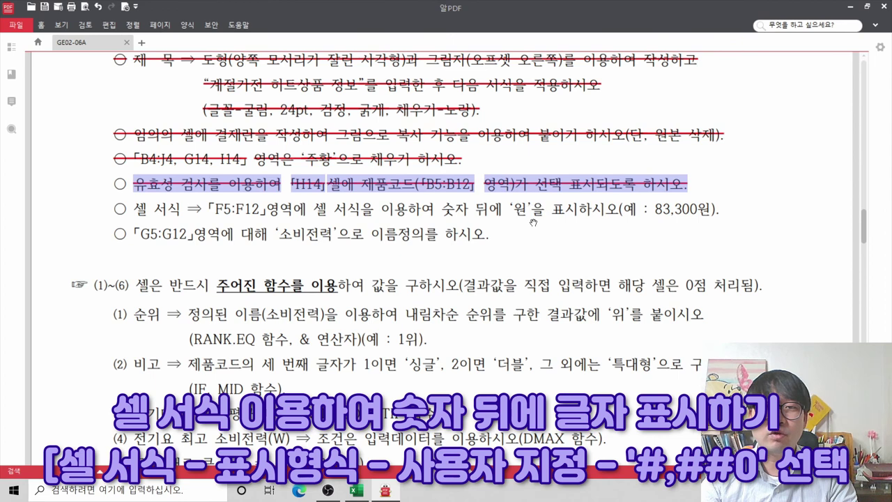
{"action": "key", "text": "alt+Tab"}
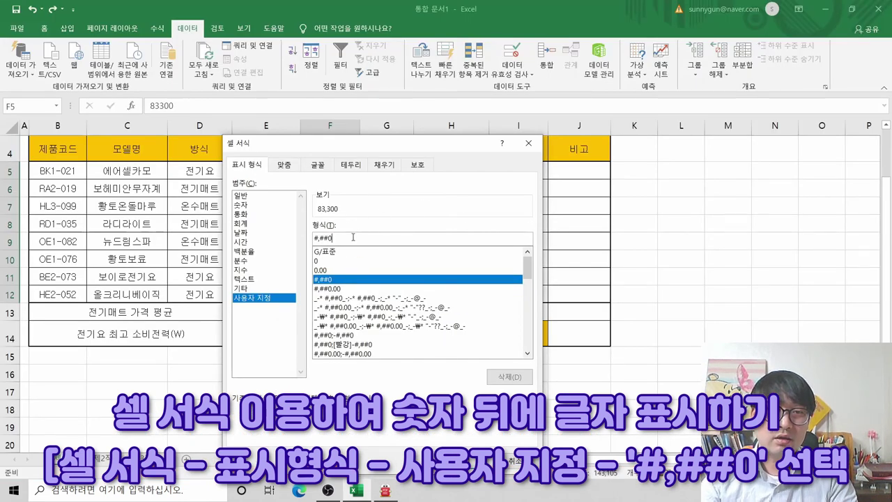
{"action": "type", "text": "ㅇ"}
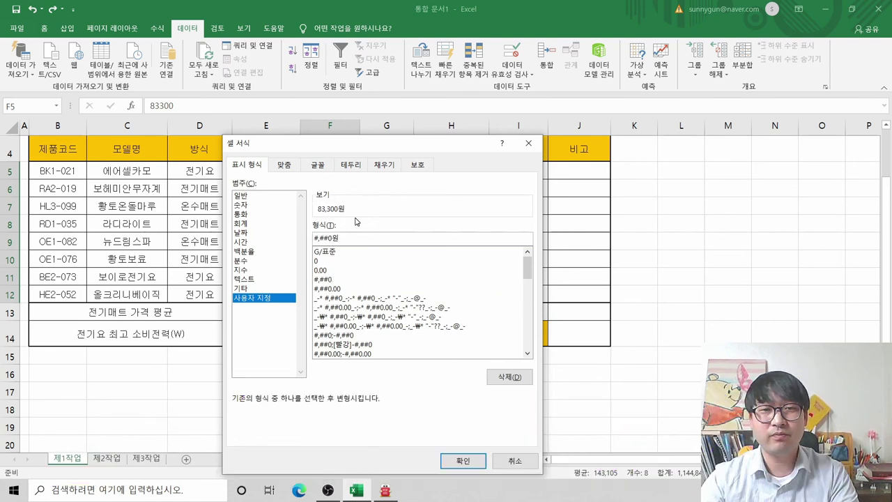
{"action": "left_click", "coordinate": [464, 462]}
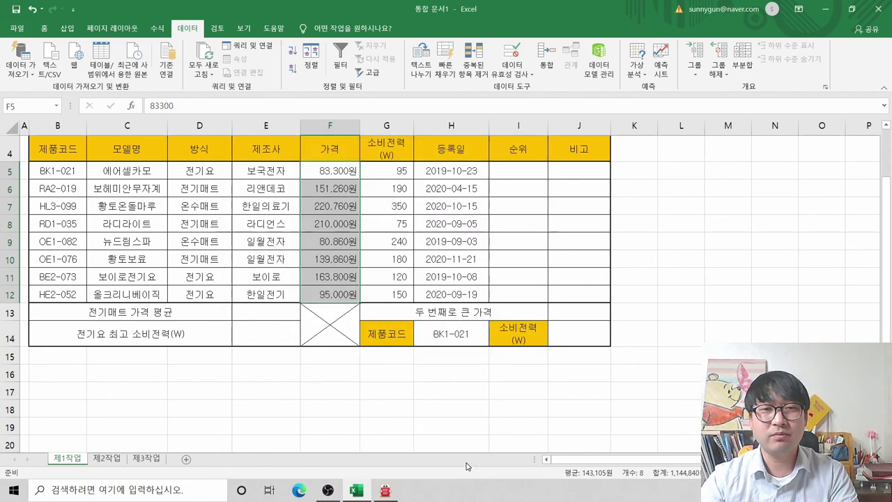
{"action": "key", "text": "ctrl+q"}
{"action": "left_click", "coordinate": [336, 223]}
{"action": "left_click", "coordinate": [339, 206]}
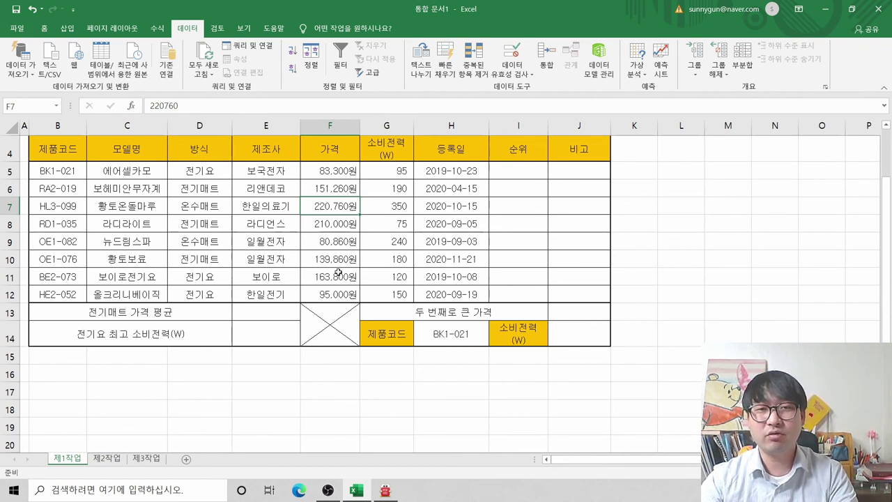
- Switch to the exam PDF and strike through the completed 셀 서식 condition for F5:F12
{"action": "key", "text": "alt+Tab"}
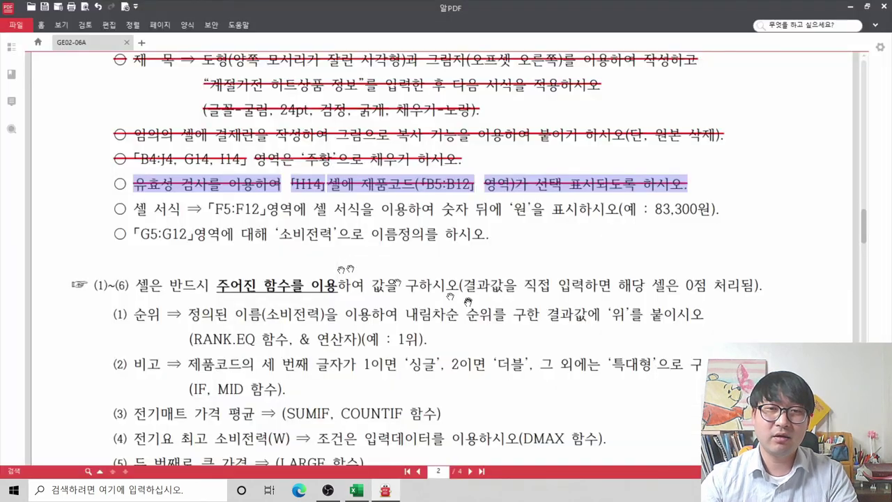
{"action": "scroll", "coordinate": [390, 268], "scroll_direction": "down", "scroll_amount": 1}
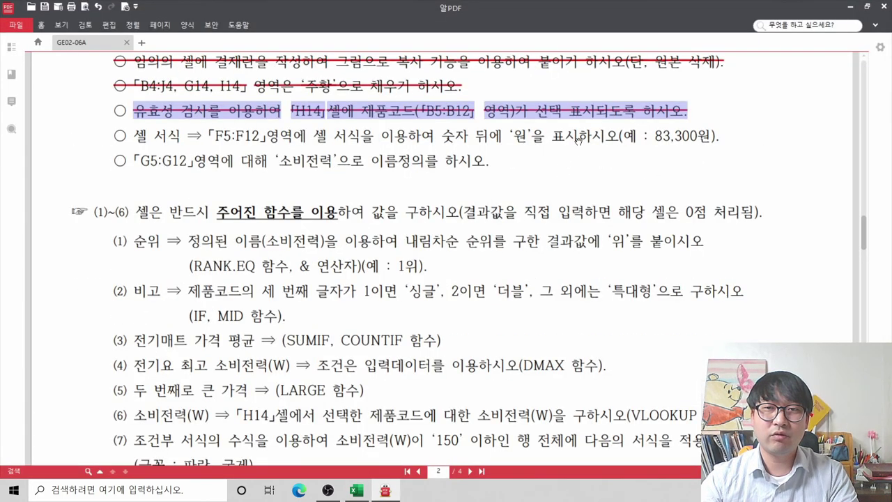
{"action": "left_click_drag", "start_coordinate": [718, 138], "coordinate": [134, 137]}
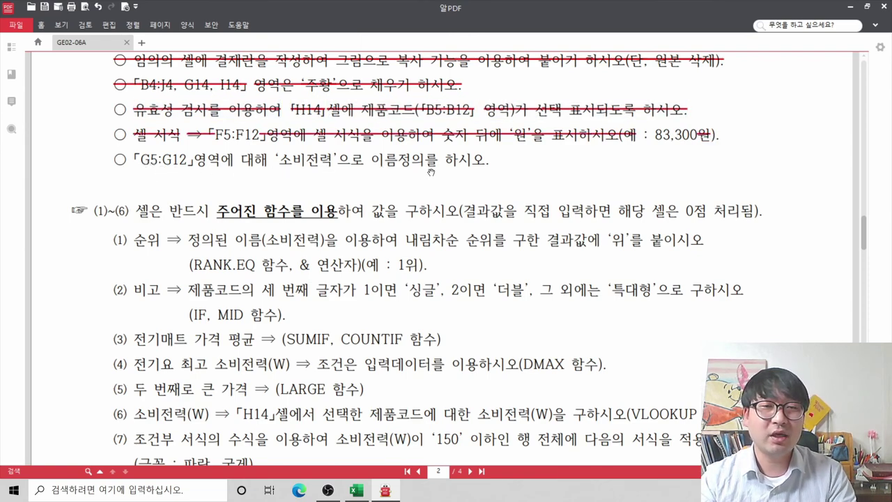
- Examine the 소비전력 column in the PDF's 출력형태 and the name-definition condition for G5:G12
{"action": "scroll", "coordinate": [432, 171], "scroll_direction": "up", "scroll_amount": 10}
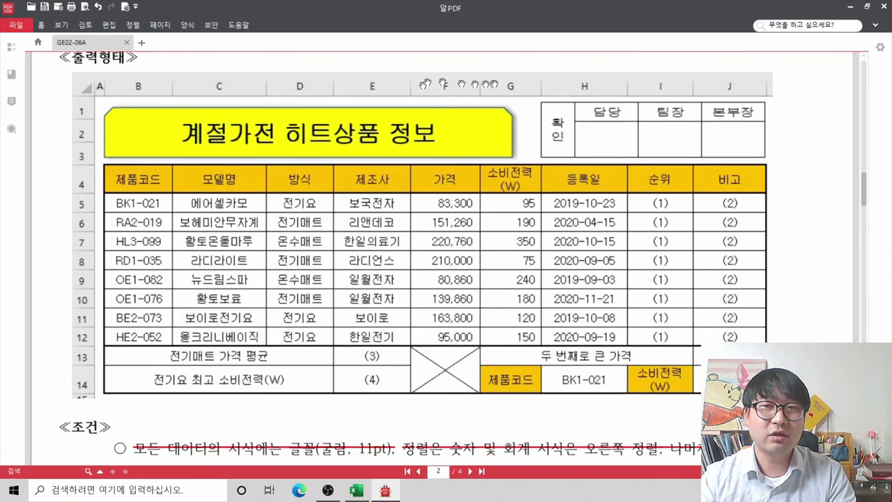
{"action": "left_click", "coordinate": [521, 219]}
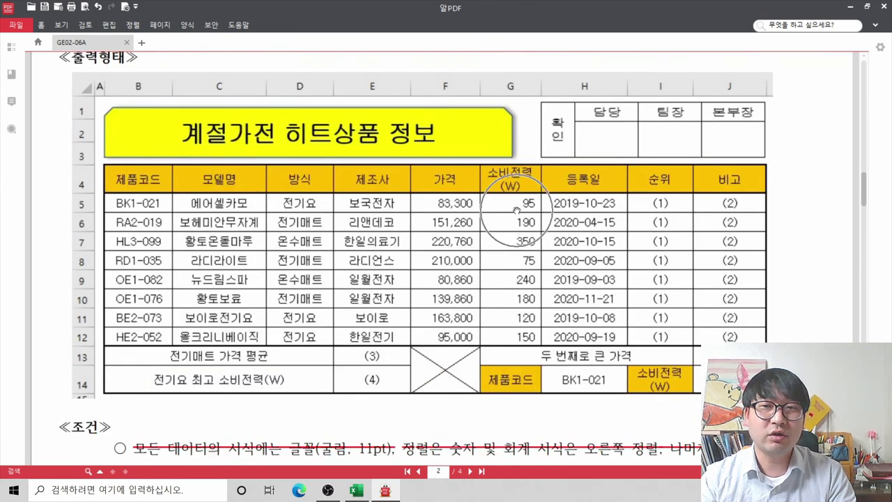
{"action": "left_click", "coordinate": [510, 330]}
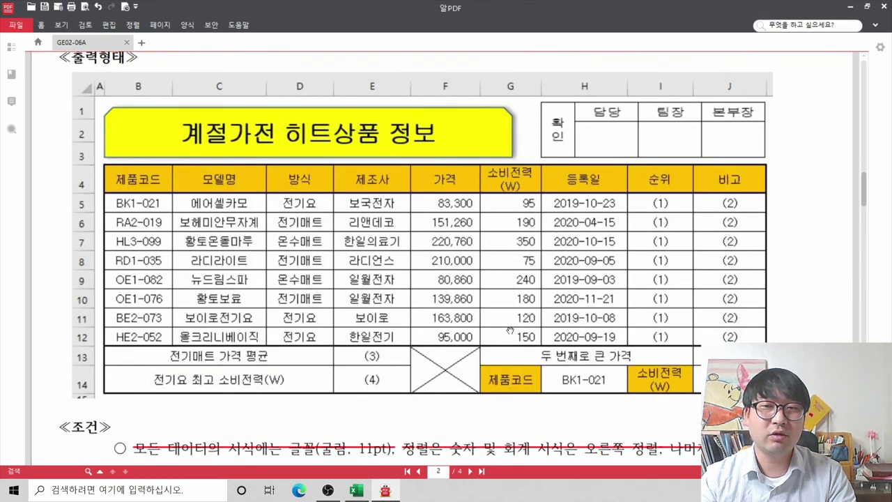
{"action": "scroll", "coordinate": [501, 341], "scroll_direction": "down", "scroll_amount": 3}
{"action": "scroll", "coordinate": [491, 352], "scroll_direction": "down", "scroll_amount": 3}
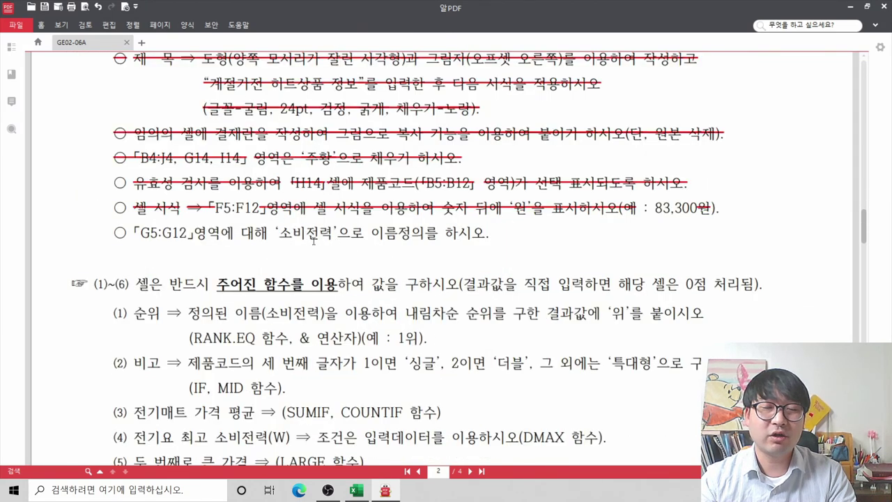
- Switch to Excel and define the name 소비전력 for the range G5:G12
{"action": "key", "text": "alt+Tab"}
{"action": "left_click_drag", "start_coordinate": [385, 172], "coordinate": [385, 294]}
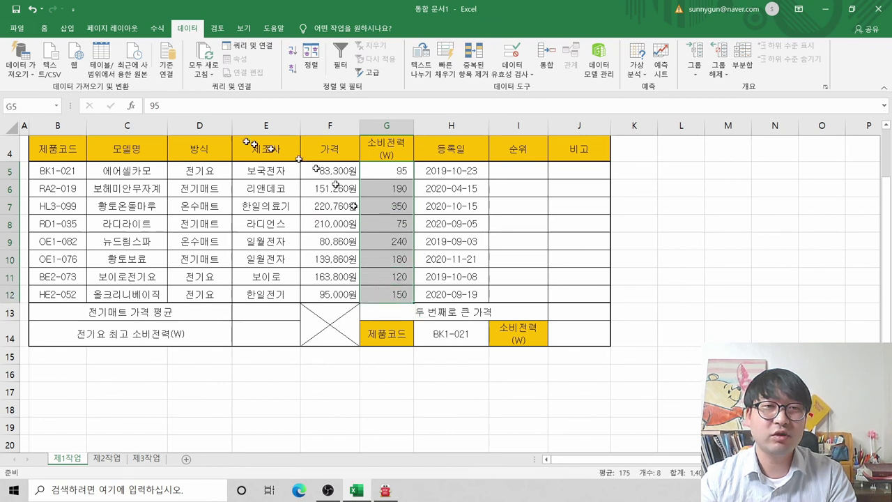
{"action": "key", "text": "ctrl+q"}
{"action": "left_click", "coordinate": [22, 107]}
{"action": "type", "text": "소비전력"}
{"action": "key", "text": "Return"}
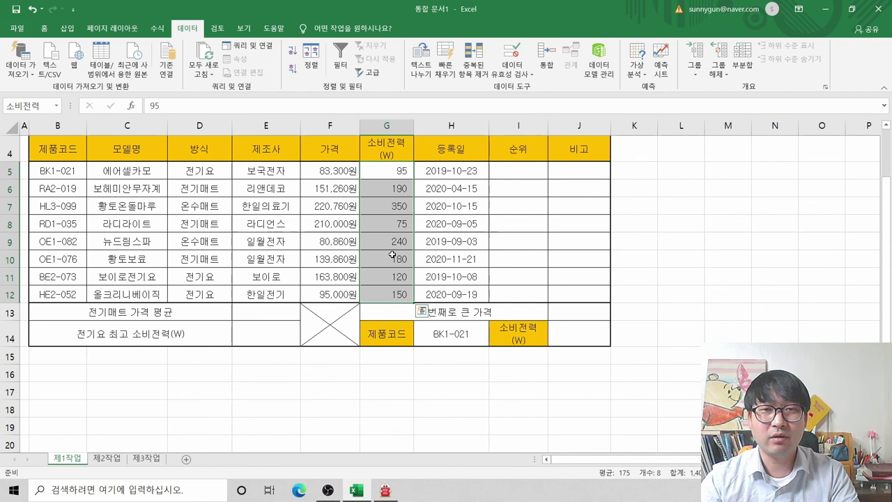
- Select several other cells, reselect G5:G12 to check its defined name, and deselect the range
{"action": "left_click", "coordinate": [267, 206]}
{"action": "left_click", "coordinate": [184, 221]}
{"action": "left_click", "coordinate": [216, 272]}
{"action": "left_click", "coordinate": [310, 258]}
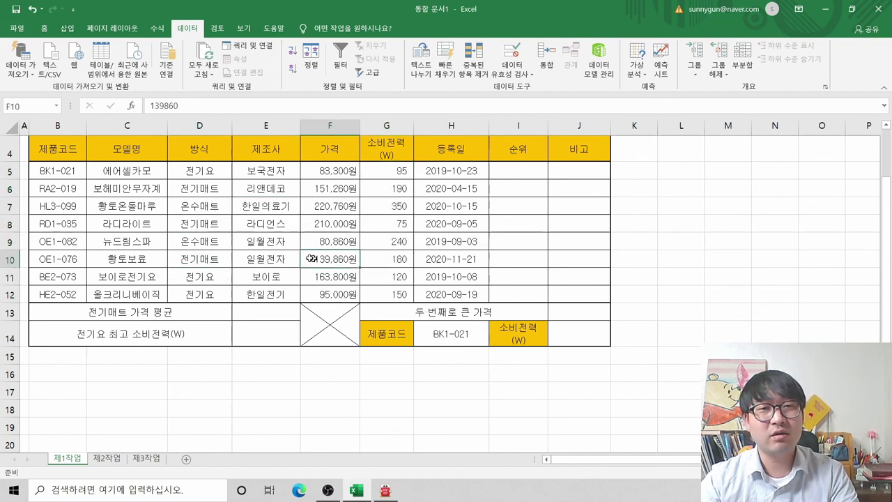
{"action": "left_click", "coordinate": [383, 171]}
{"action": "left_click_drag", "start_coordinate": [383, 170], "coordinate": [387, 294]}
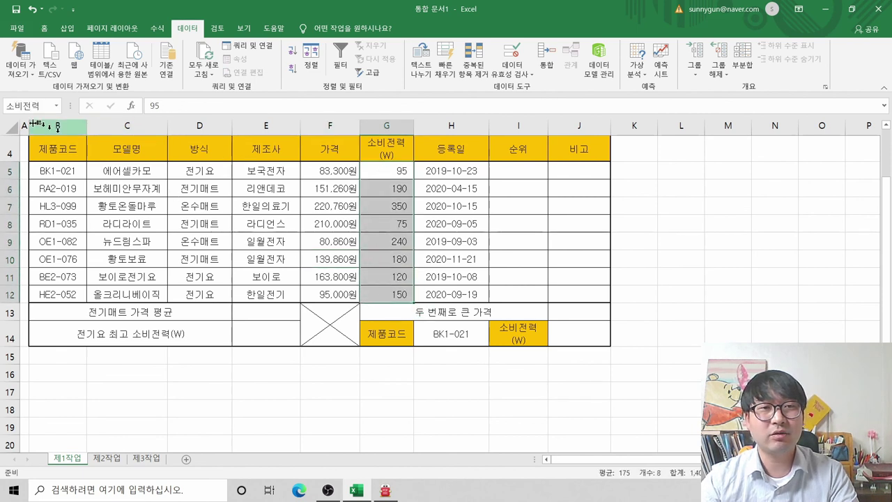
{"action": "key", "text": "ctrl+q"}
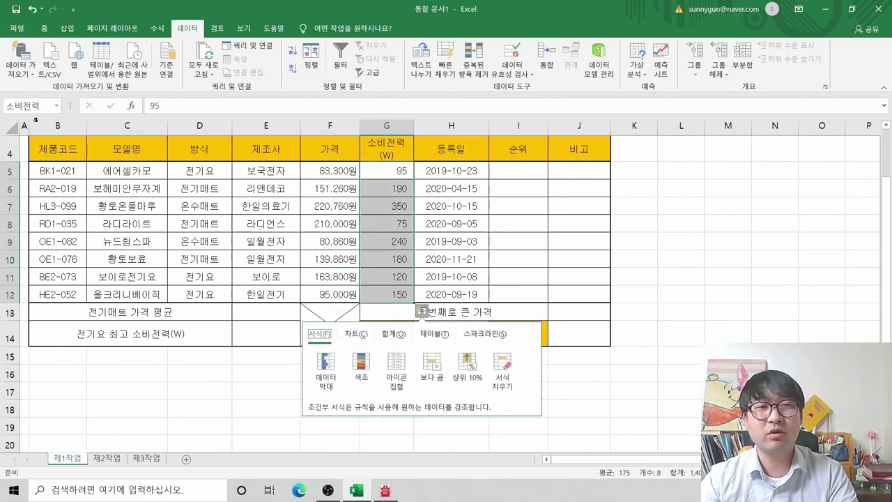
{"action": "left_click", "coordinate": [283, 211]}
- Switch to the exam PDF, strike through the completed 소비전력 name-definition condition for G5:G12, and return to the 출력형태
{"action": "key", "text": "alt+Tab"}
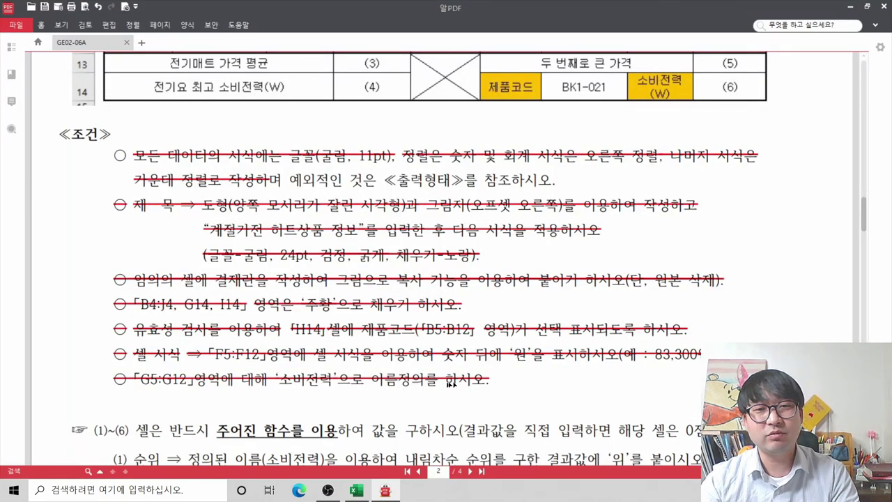
{"action": "scroll", "coordinate": [529, 380], "scroll_direction": "up", "scroll_amount": 3}
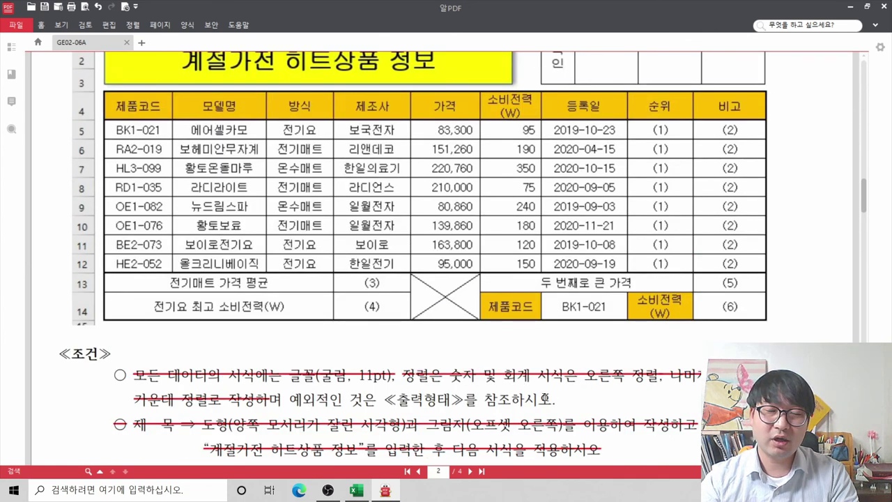
{"action": "scroll", "coordinate": [530, 394], "scroll_direction": "up", "scroll_amount": 4}
{"action": "scroll", "coordinate": [515, 387], "scroll_direction": "down", "scroll_amount": 2}
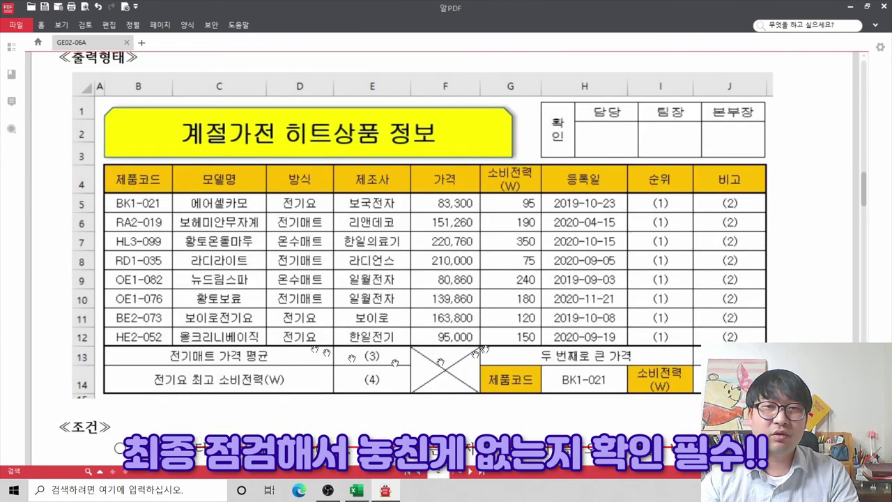
- Compare the title, approval box, table and borders of Excel's 제1작업 sheet with the exam PDF's 출력형태 for omissions
{"action": "key", "text": "alt+Tab"}
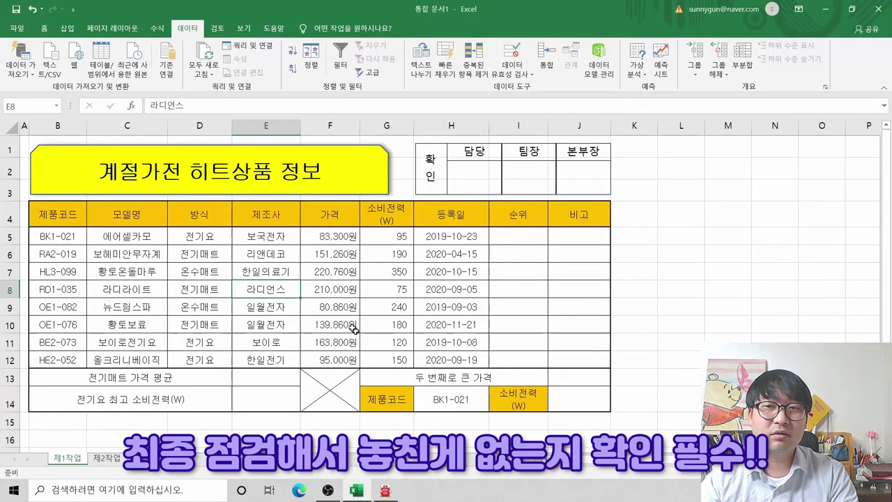
{"action": "key", "text": "alt+Tab"}
{"action": "key", "text": "alt+Tab"}
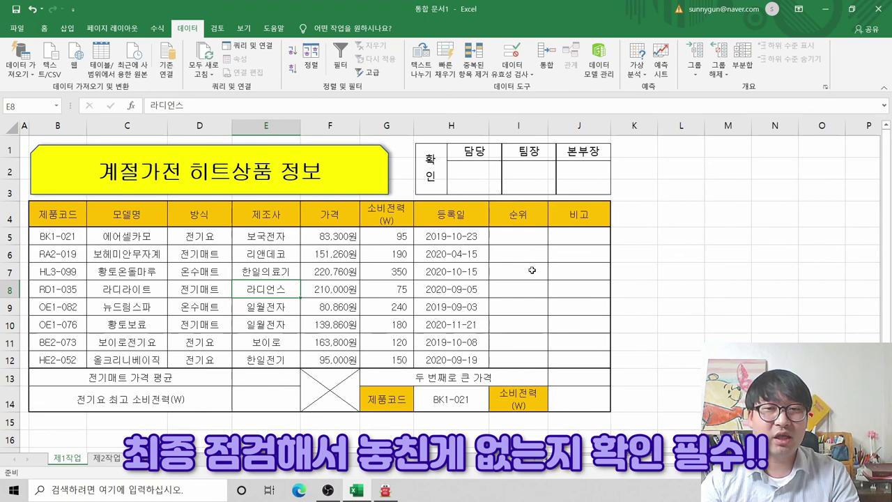
{"action": "key", "text": "alt+Tab"}
{"action": "key", "text": "alt+Tab"}
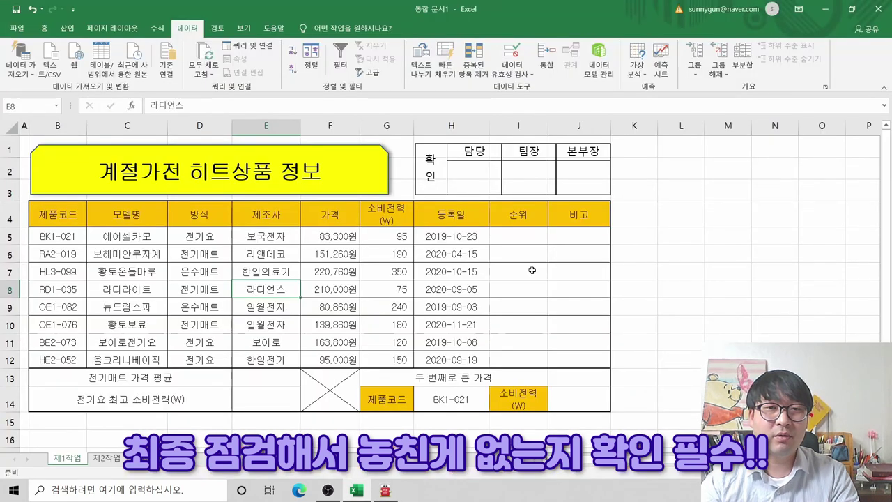
{"action": "key", "text": "alt+Tab"}
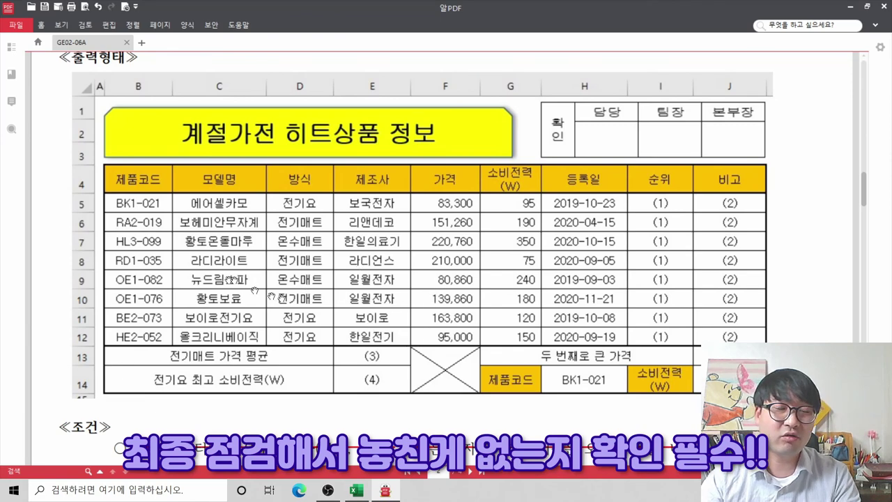
{"action": "key", "text": "alt+Tab"}
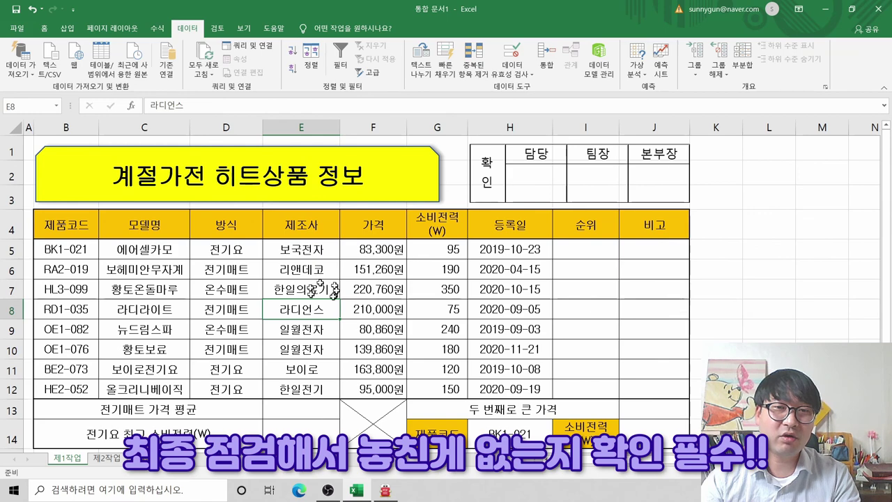
{"action": "key", "text": "alt+Tab"}
{"action": "key", "text": "alt+Tab"}
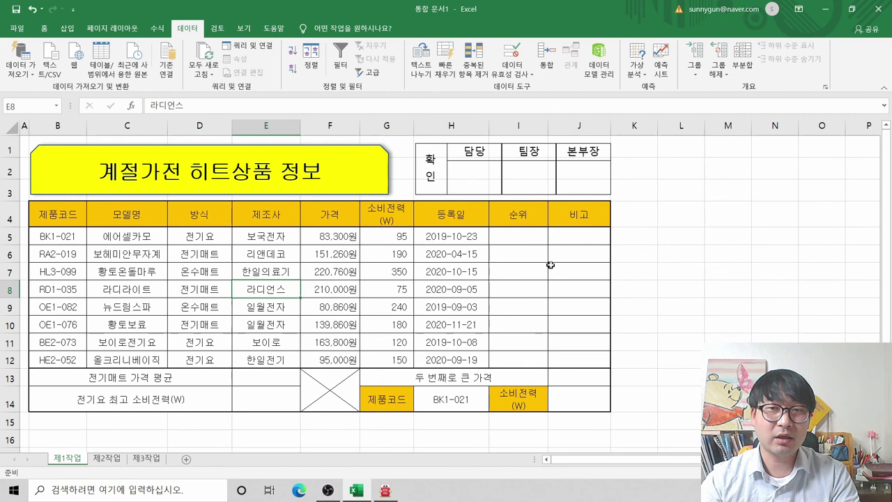
{"action": "key", "text": "alt+Tab"}
{"action": "scroll", "coordinate": [343, 202], "scroll_direction": "up", "scroll_amount": 2}
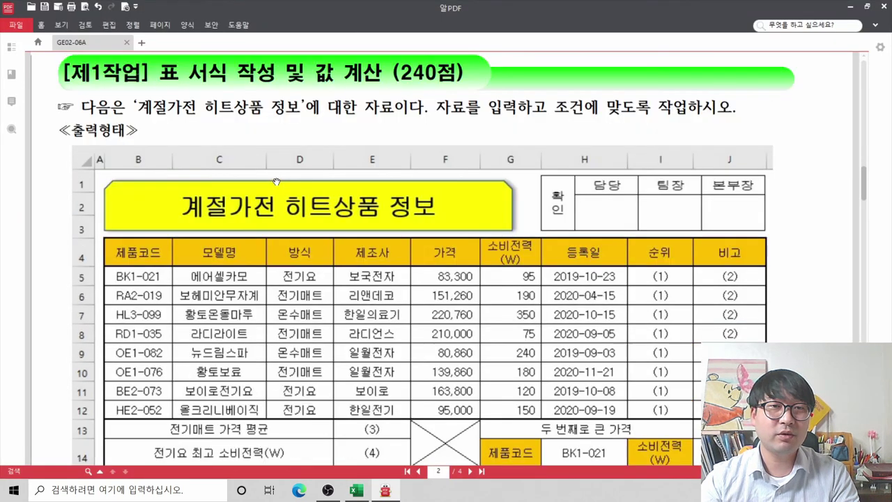